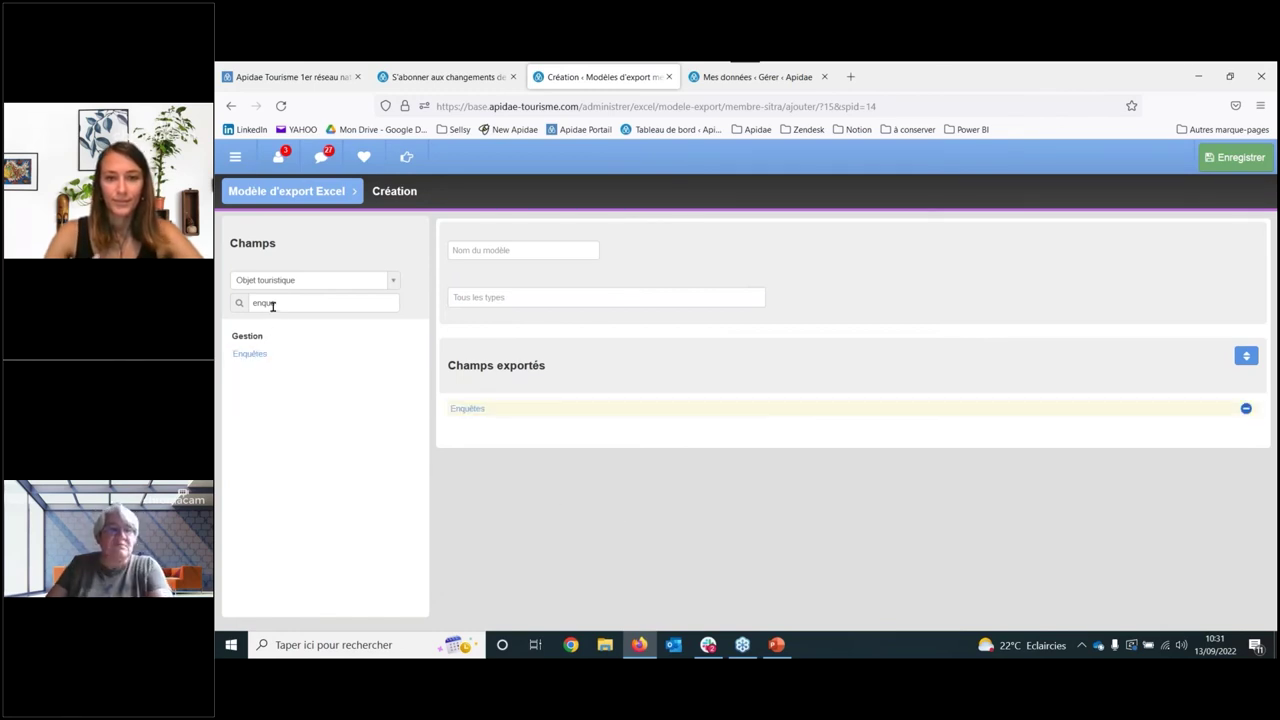
Clear the field-name filter and add the Nom field to the exported fields.
{"action": "left_click_drag", "start_coordinate": [283, 298], "coordinate": [240, 298]}
{"action": "key", "text": "BackSpace"}
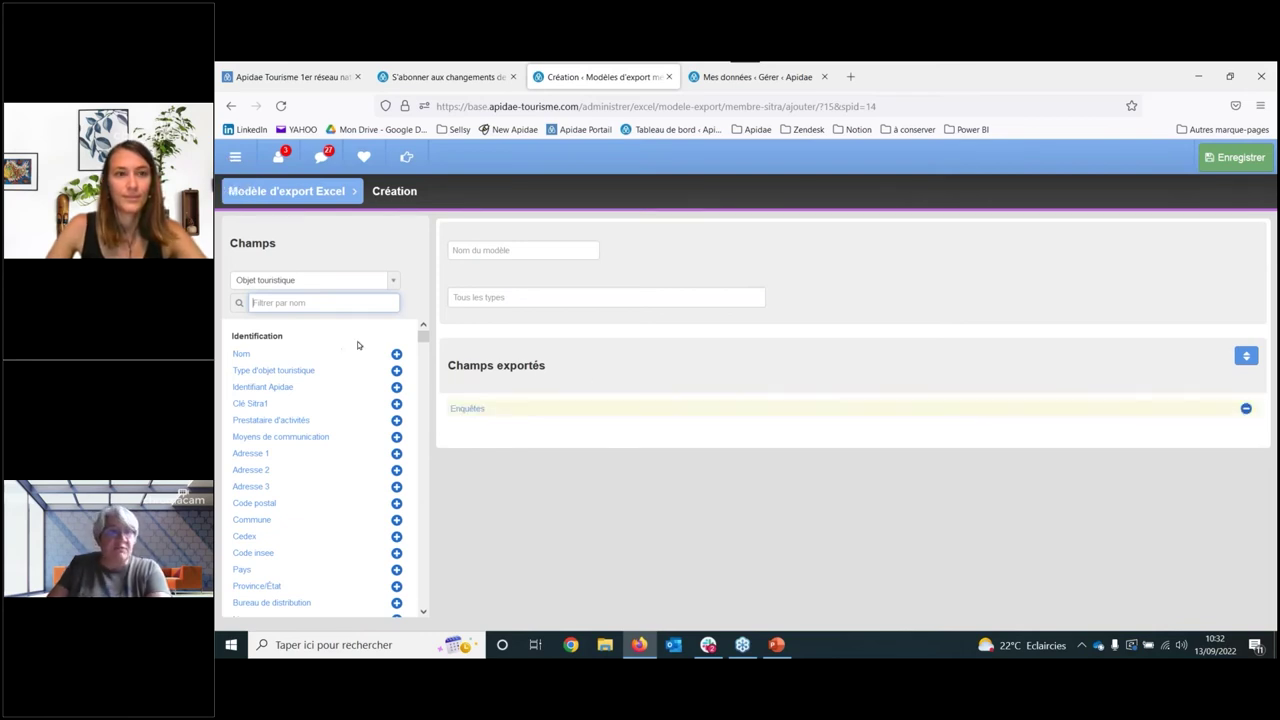
{"action": "left_click", "coordinate": [269, 362]}
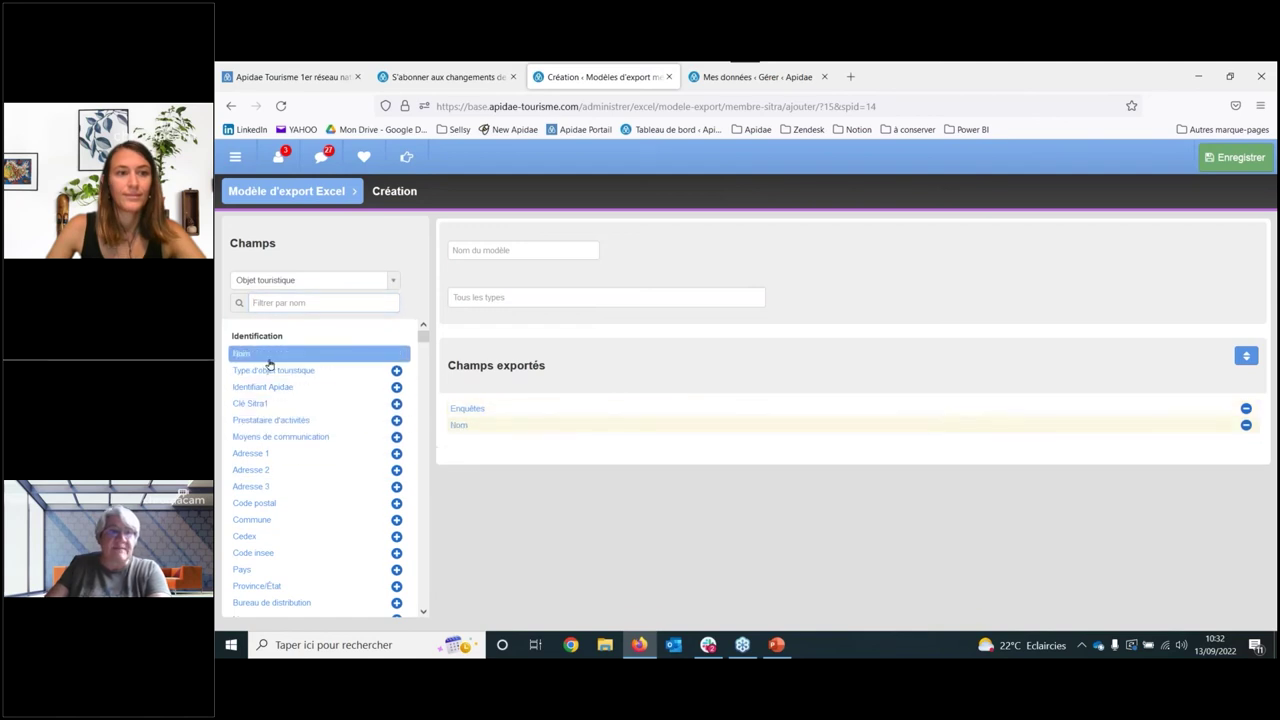
Name the export model "enquete" and save it.
{"action": "left_click", "coordinate": [460, 249]}
{"action": "type", "text": "enu"}
{"action": "key", "text": "BackSpace"}
{"action": "type", "text": "quête"}
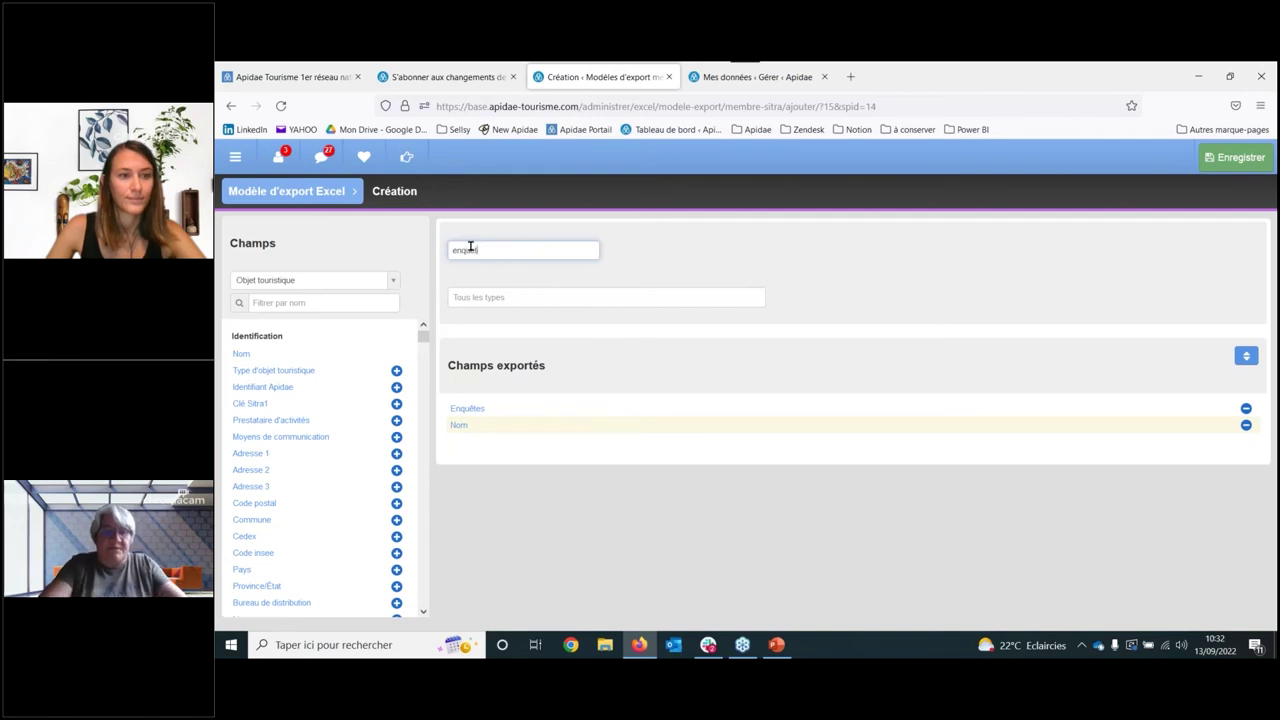
{"action": "left_click", "coordinate": [1238, 158]}
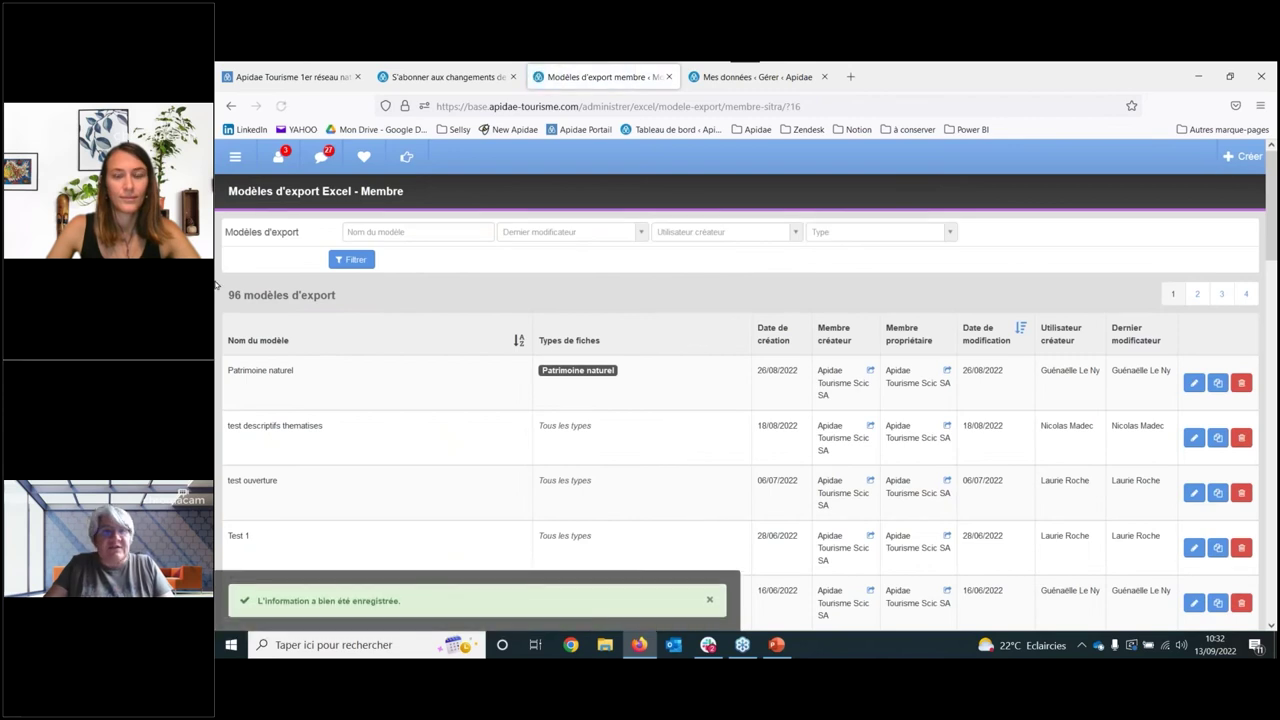
Go to the Mes données list in the Gérer section.
{"action": "left_click", "coordinate": [235, 157]}
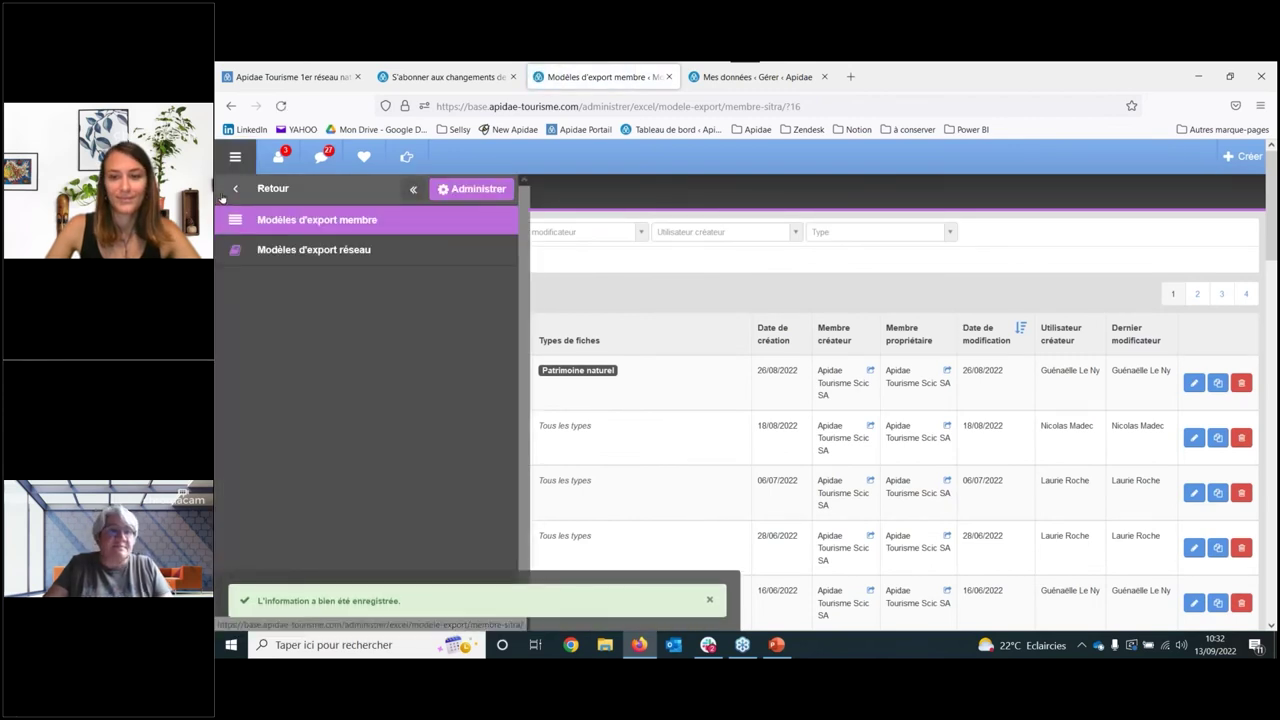
{"action": "left_click", "coordinate": [233, 190]}
{"action": "left_click", "coordinate": [234, 189]}
{"action": "left_click", "coordinate": [260, 250]}
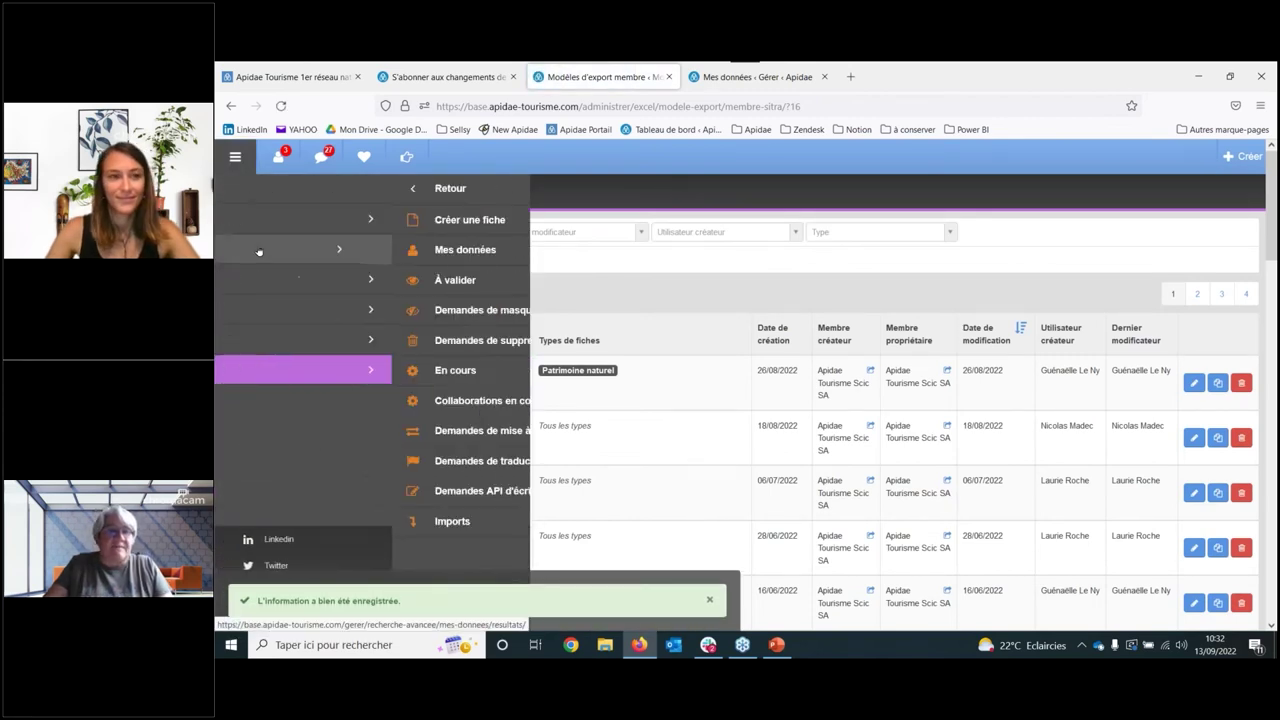
{"action": "left_click", "coordinate": [260, 250]}
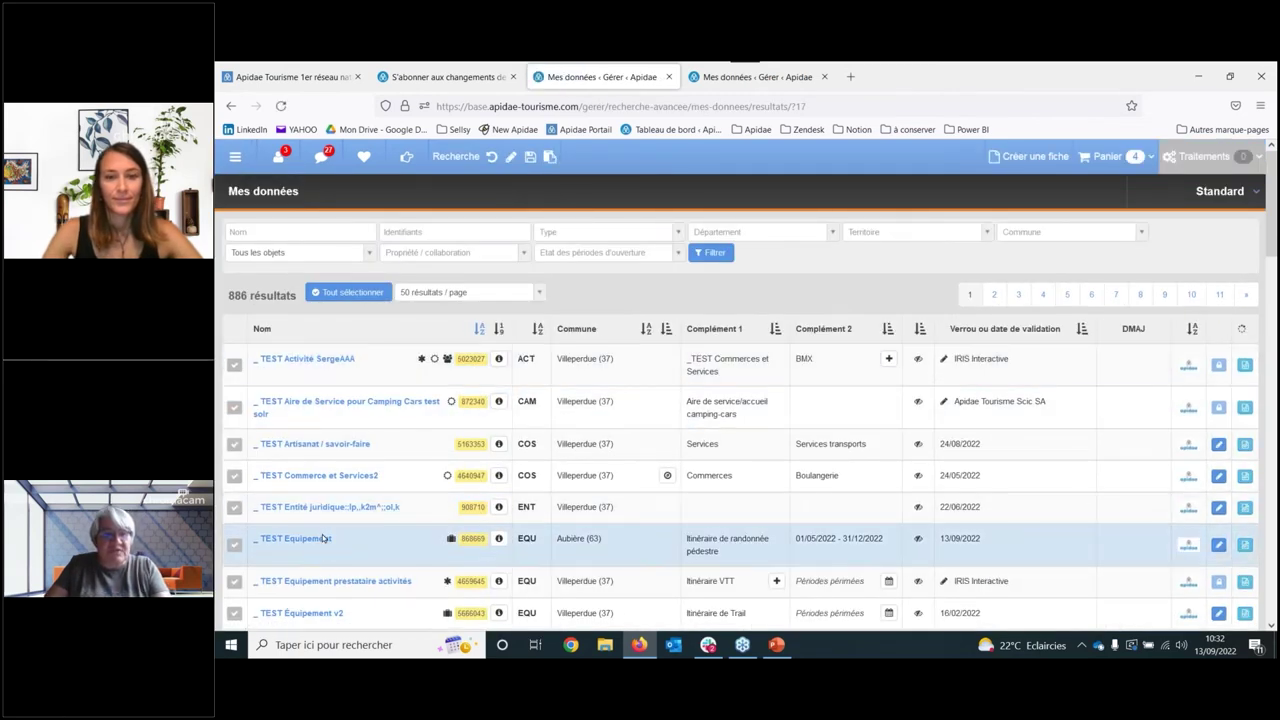
View the Gestion section of the "_ TEST Equipement" record and return to the results list.
{"action": "left_click", "coordinate": [313, 545]}
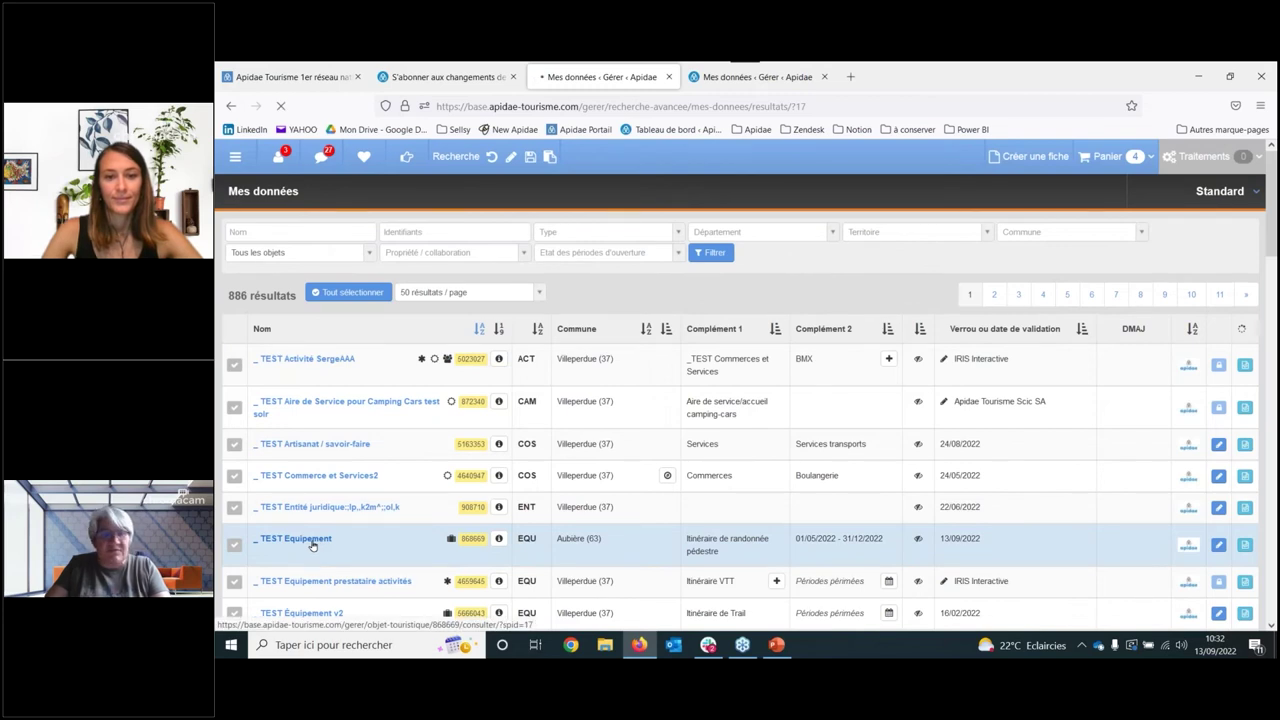
{"action": "scroll", "coordinate": [300, 520], "scroll_direction": "down", "scroll_amount": 2}
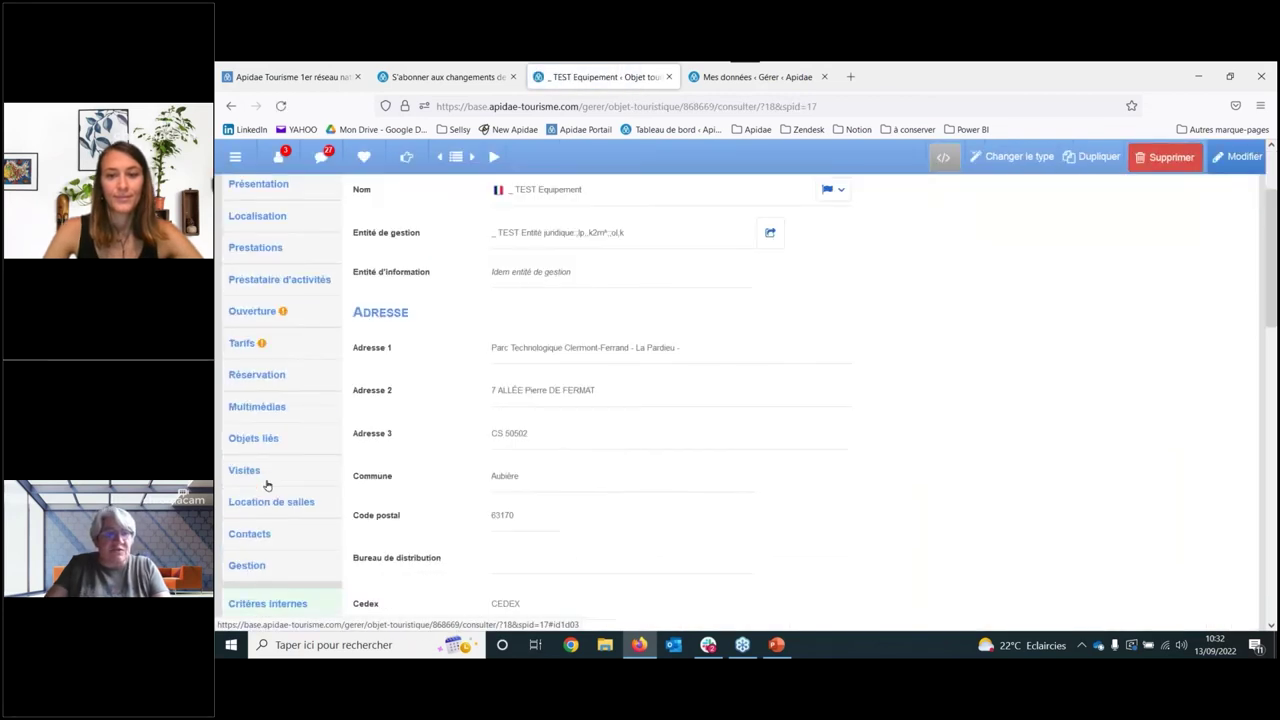
{"action": "left_click", "coordinate": [259, 549]}
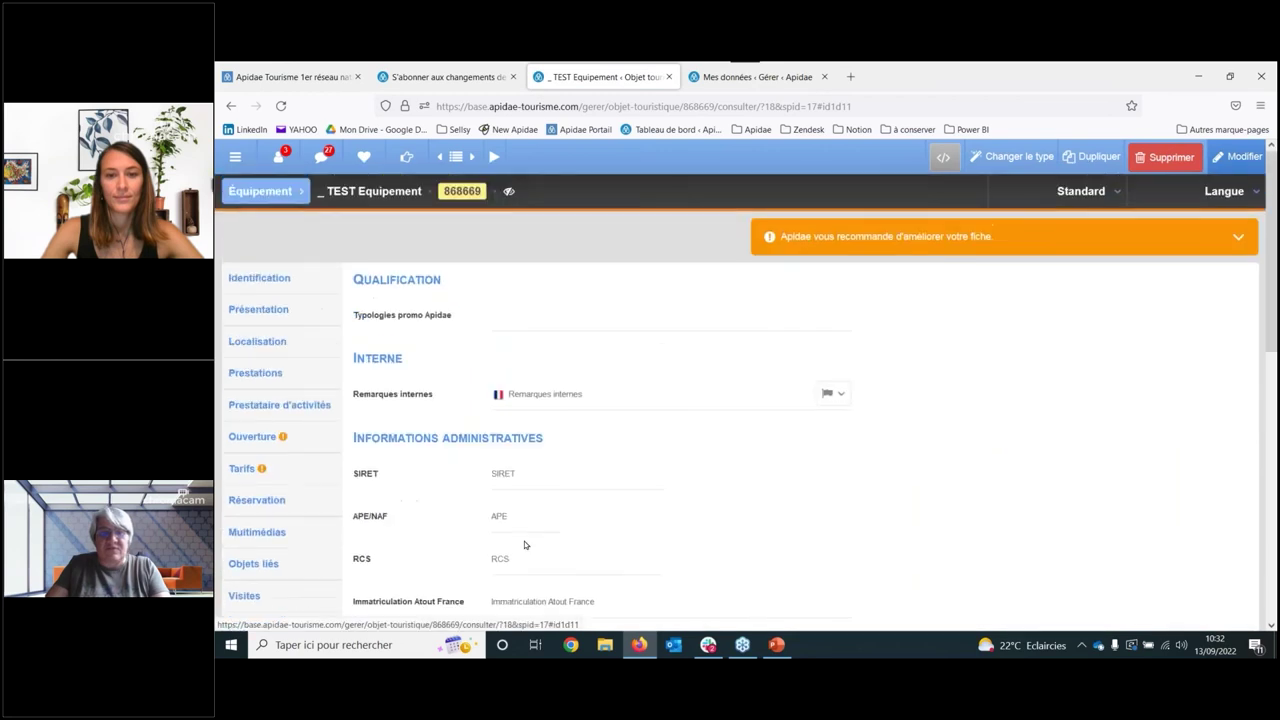
{"action": "left_click", "coordinate": [232, 105]}
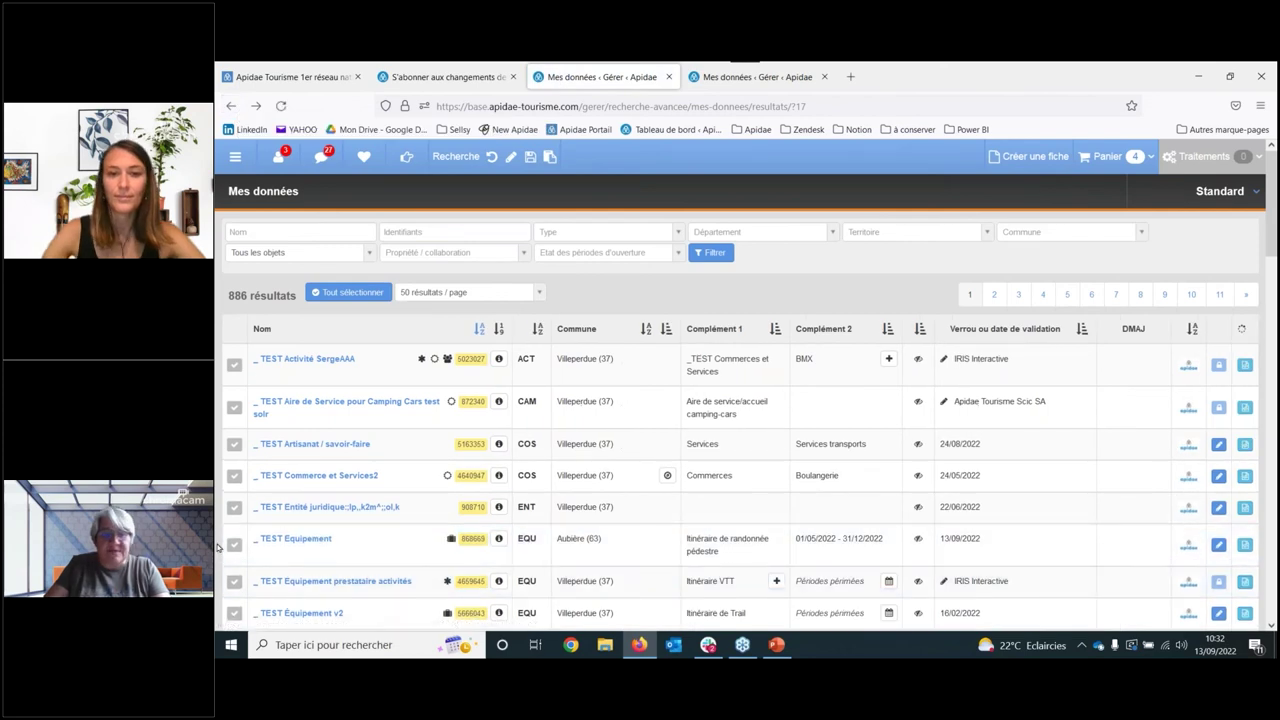
Launch a custom Excel export of the "_ TEST Equipement" record using the "enquete" export model.
{"action": "left_click", "coordinate": [236, 546]}
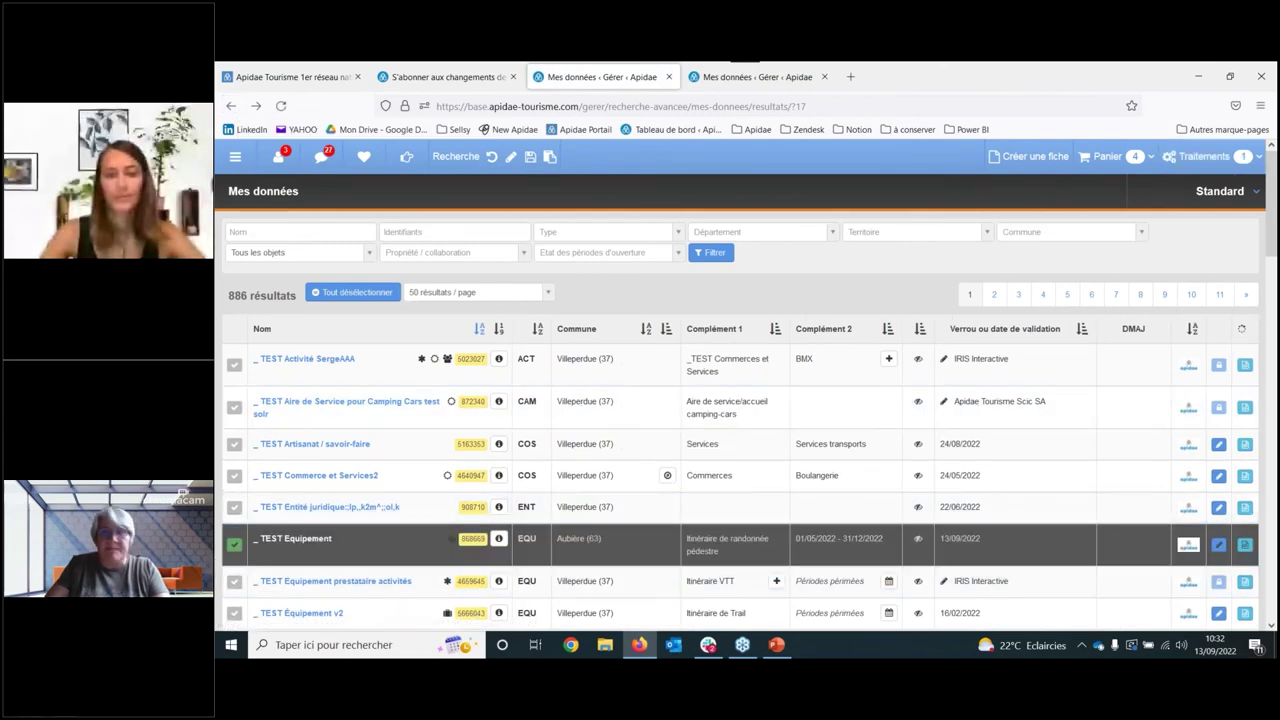
{"action": "left_click", "coordinate": [1203, 157]}
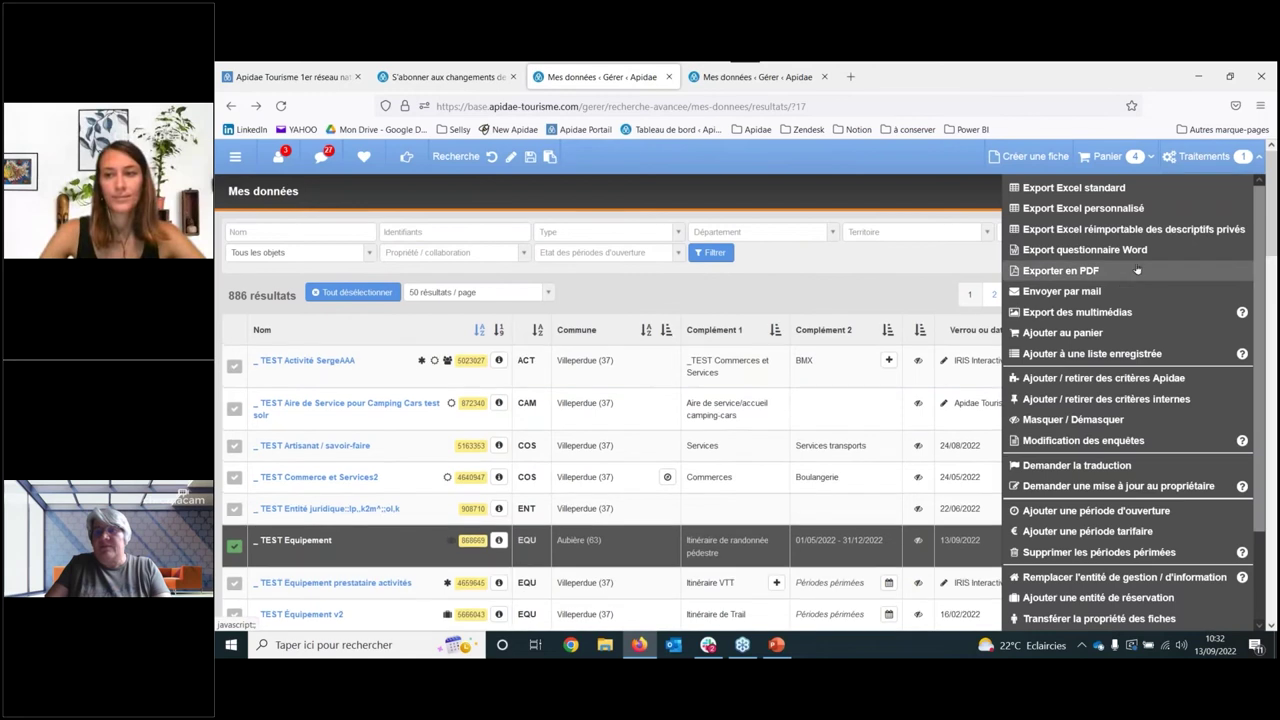
{"action": "left_click", "coordinate": [1087, 208]}
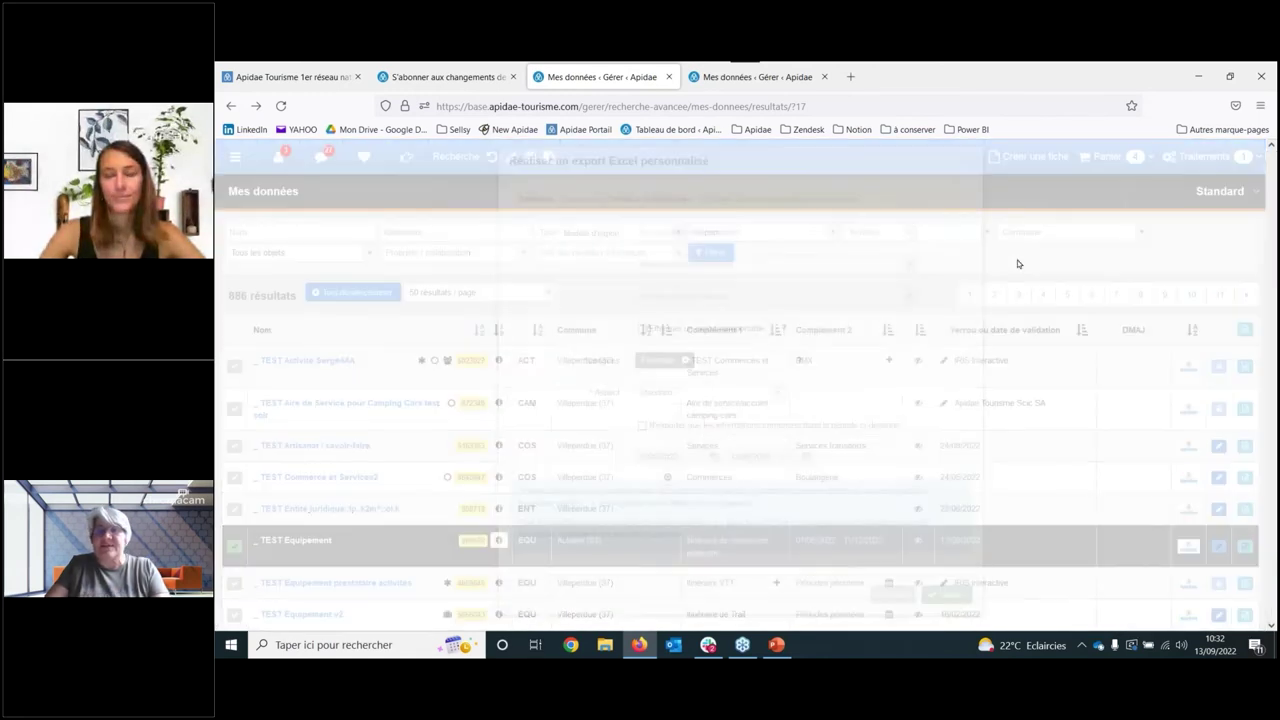
{"action": "left_click", "coordinate": [699, 241]}
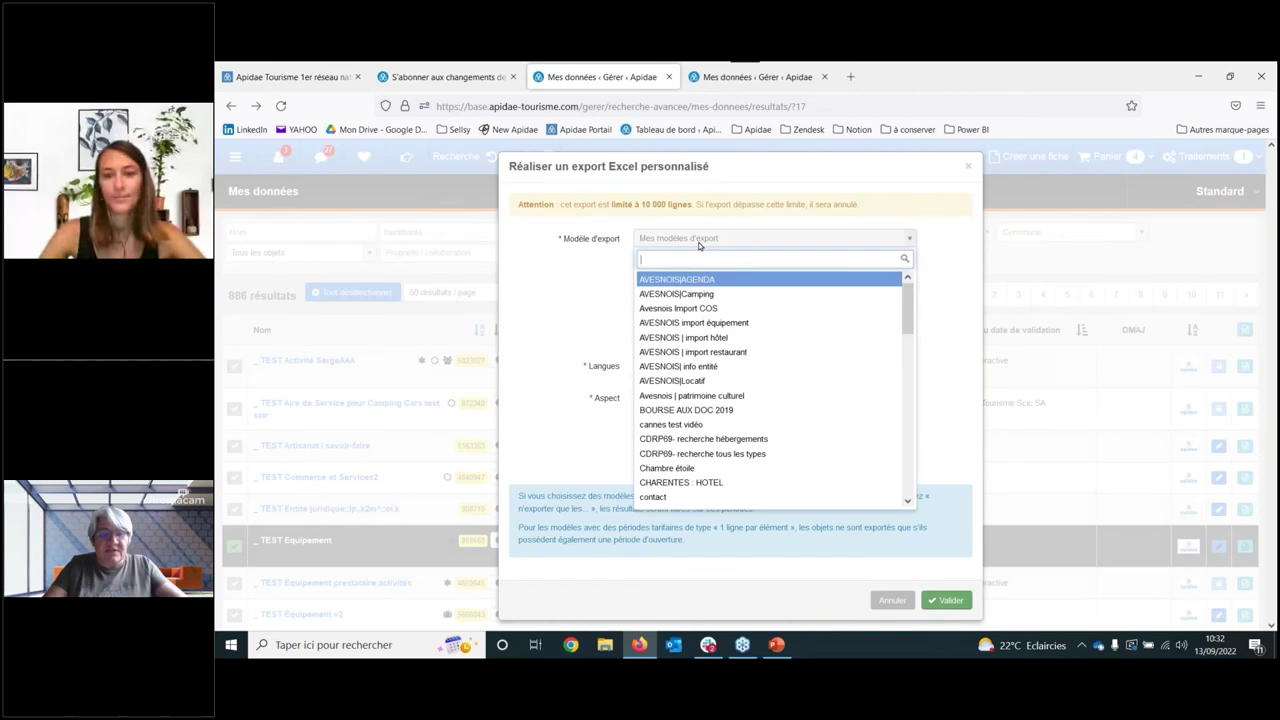
{"action": "type", "text": "enque"}
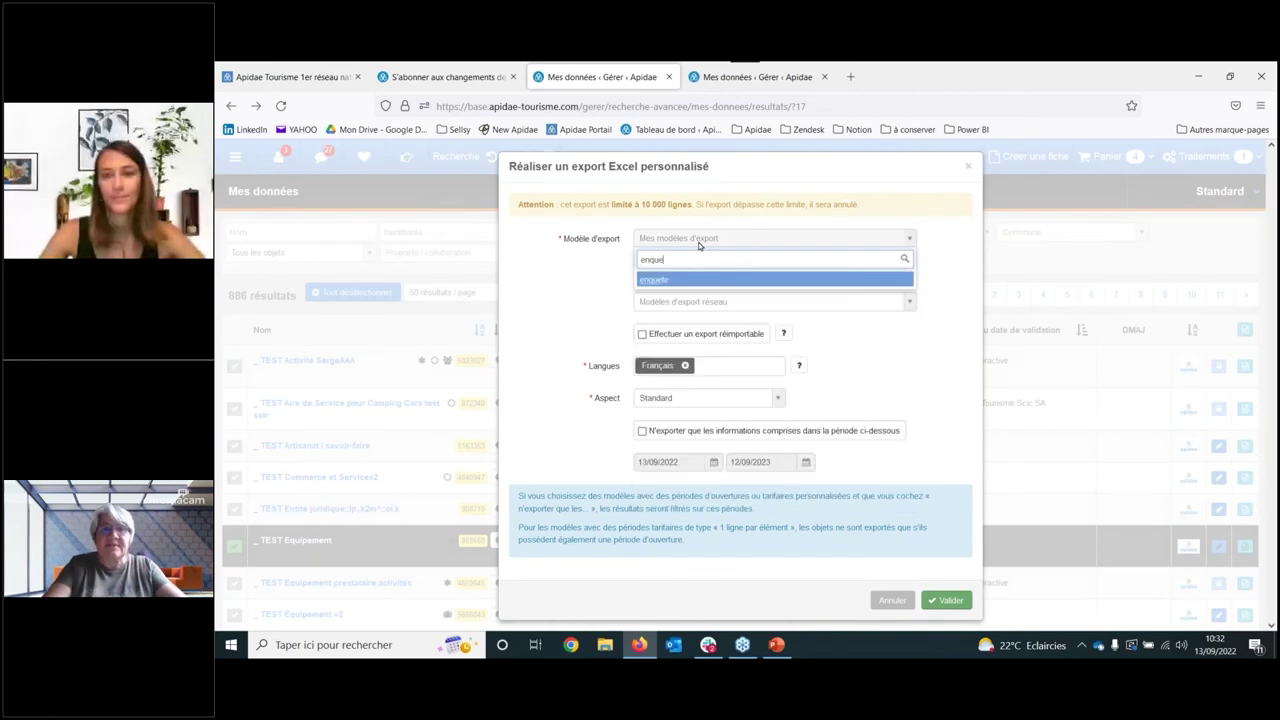
{"action": "left_click", "coordinate": [680, 282]}
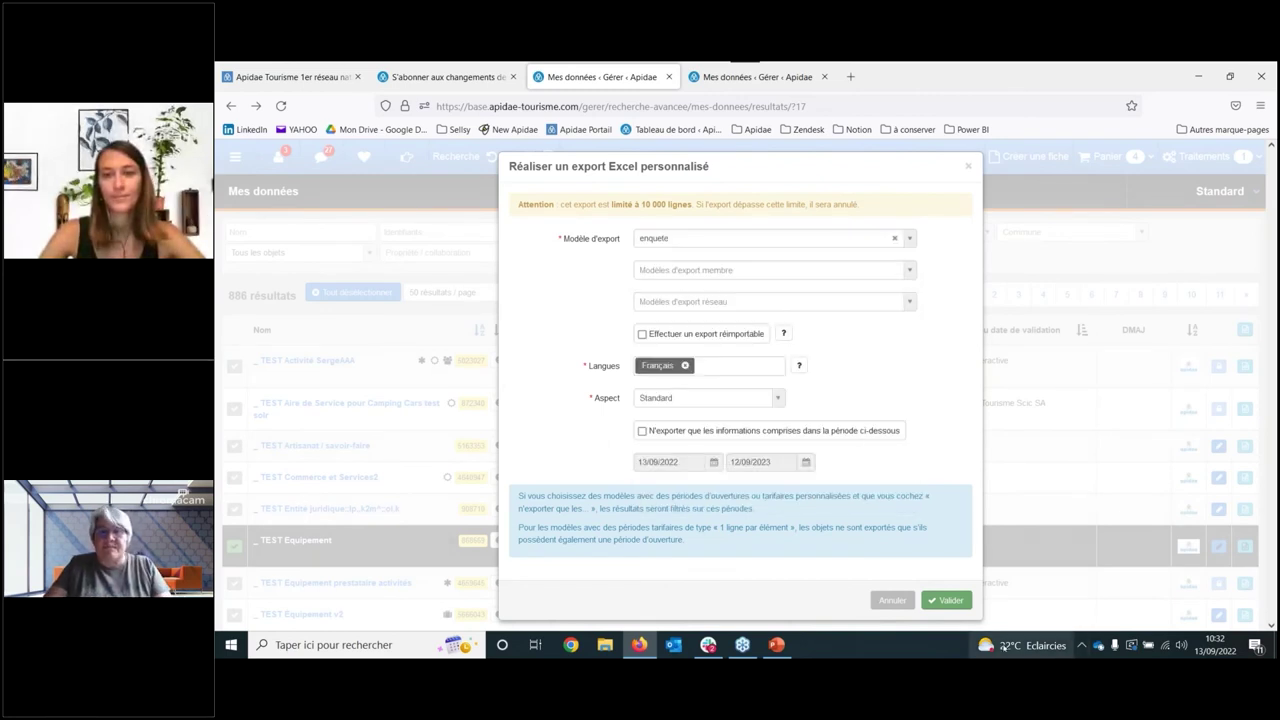
{"action": "left_click", "coordinate": [950, 601]}
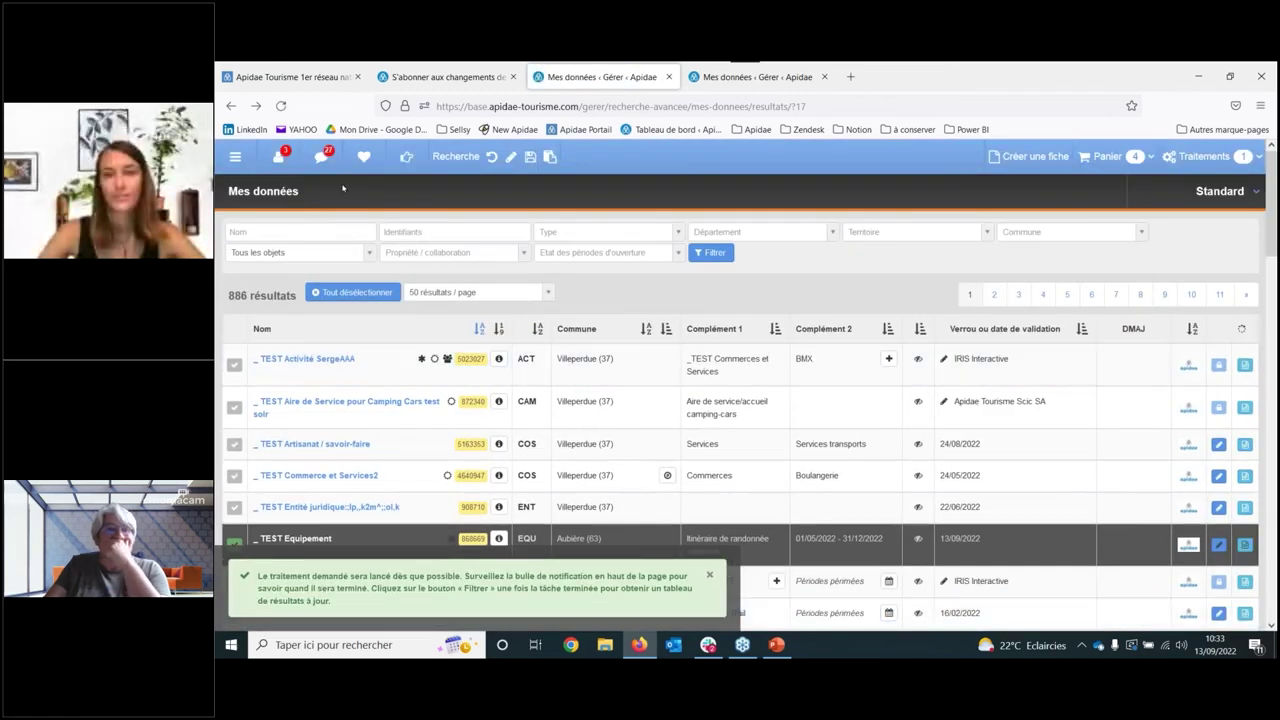
Download the completed "enquete" export from the processing tasks and open the file in Excel.
{"action": "left_click", "coordinate": [321, 156]}
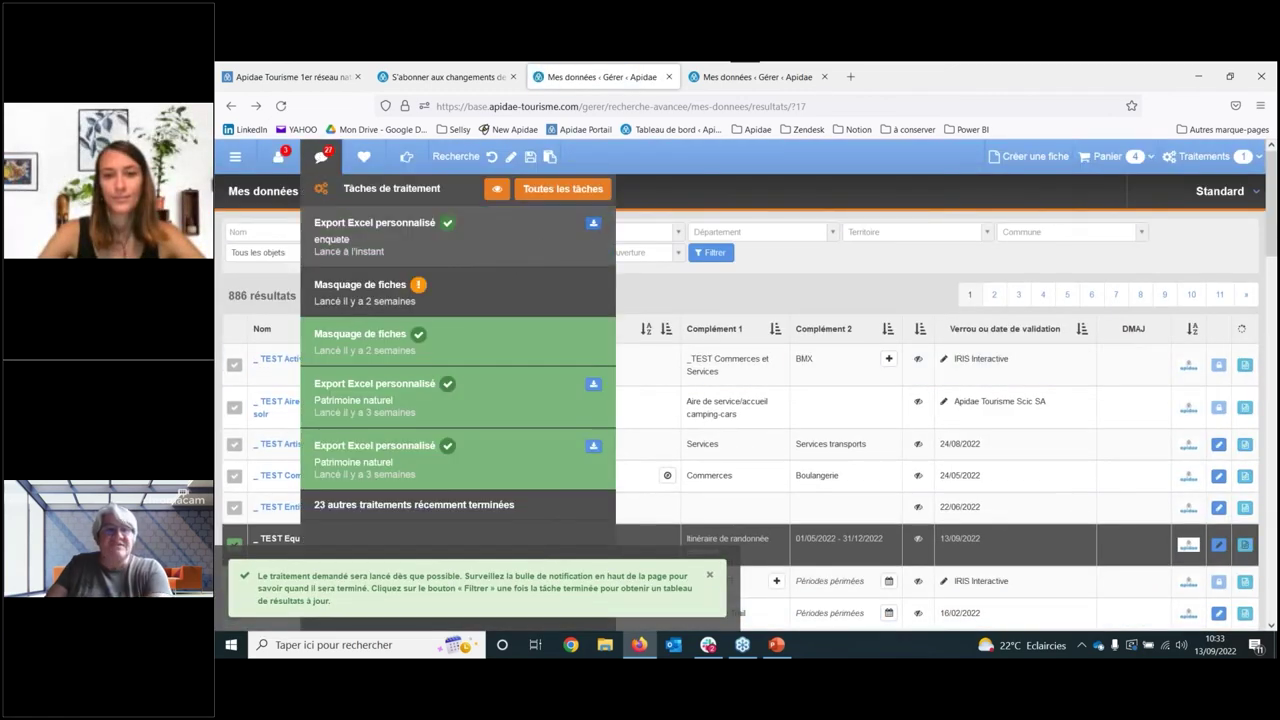
{"action": "left_click", "coordinate": [595, 225]}
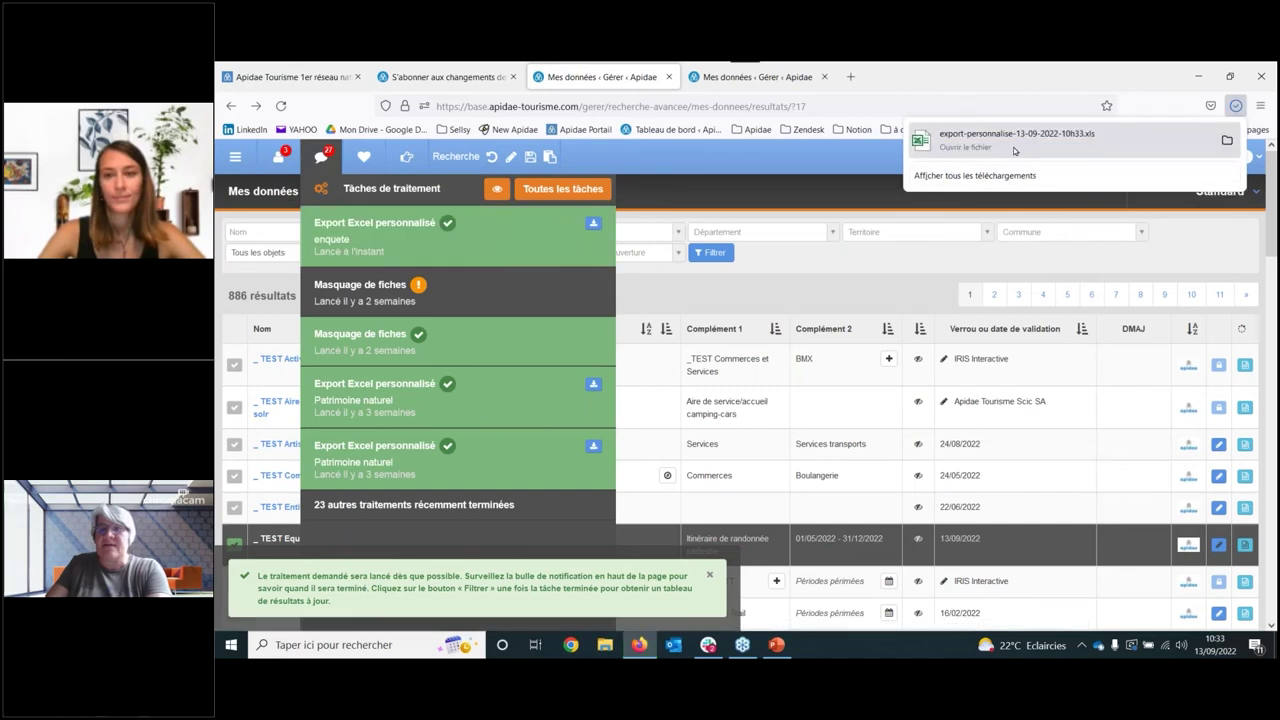
{"action": "left_click", "coordinate": [1010, 150]}
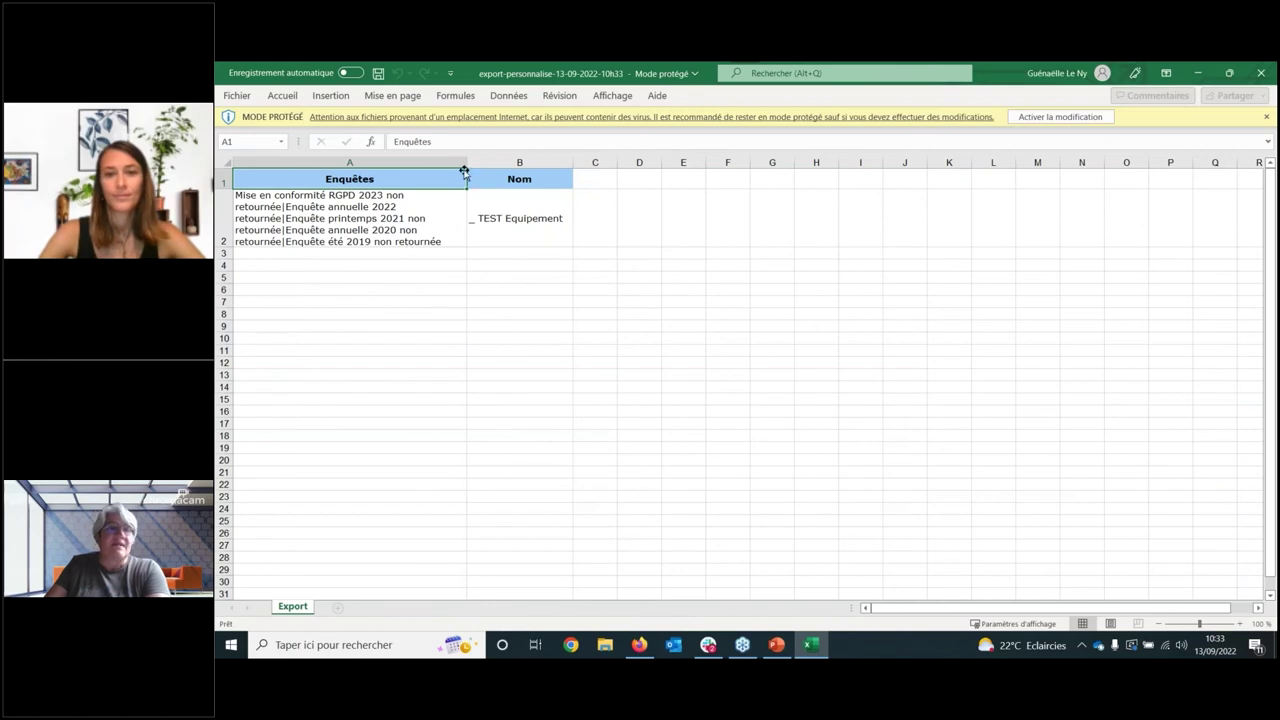
Widen the Enquêtes column to read the exported survey statuses in A2, and close the workbook.
{"action": "left_click_drag", "start_coordinate": [463, 162], "coordinate": [659, 190]}
{"action": "left_click", "coordinate": [340, 211]}
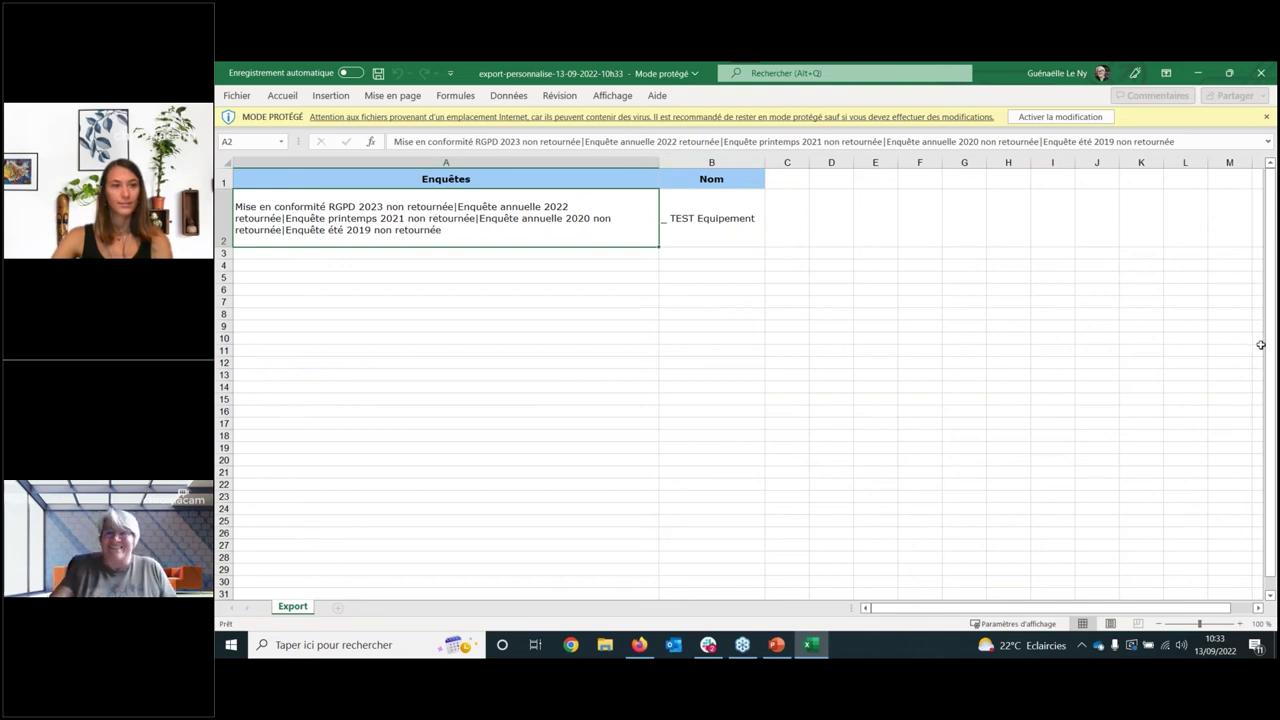
{"action": "left_click", "coordinate": [1262, 74]}
{"action": "left_click", "coordinate": [1261, 73]}
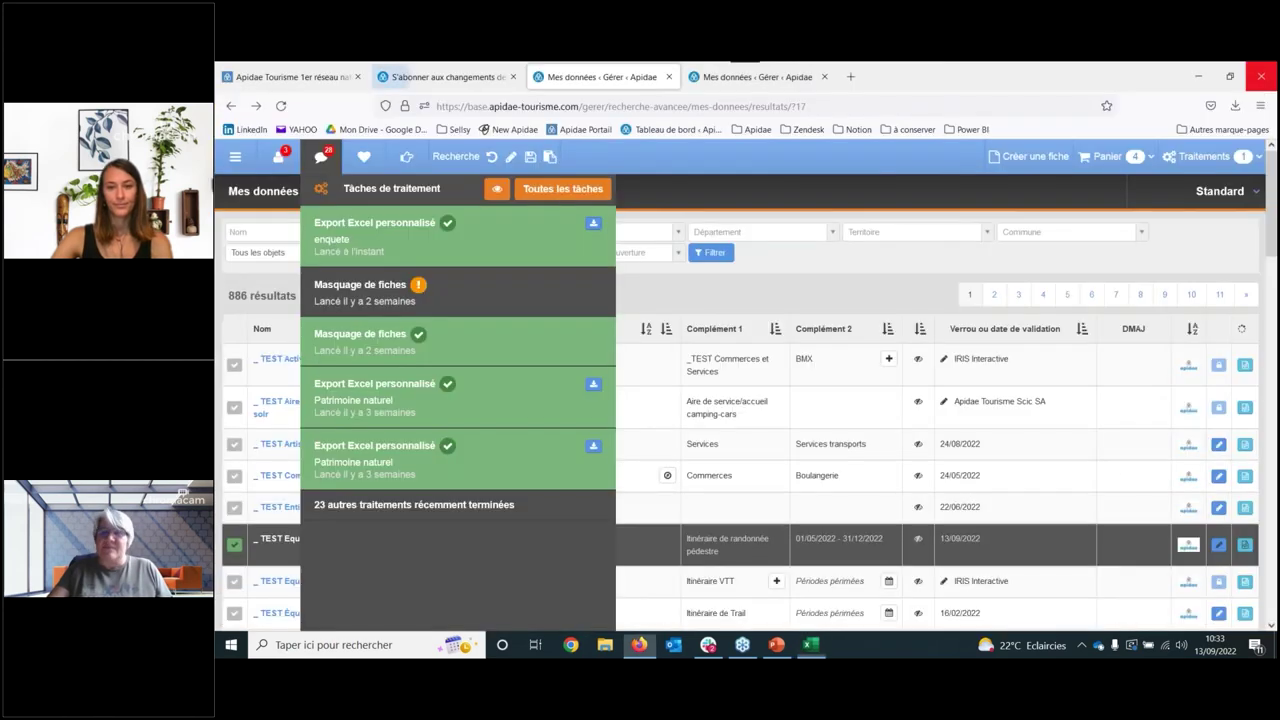
Switch to PowerPoint, show slide 28 on separating contact communication details full screen, and exit the slideshow.
{"action": "left_click", "coordinate": [777, 647]}
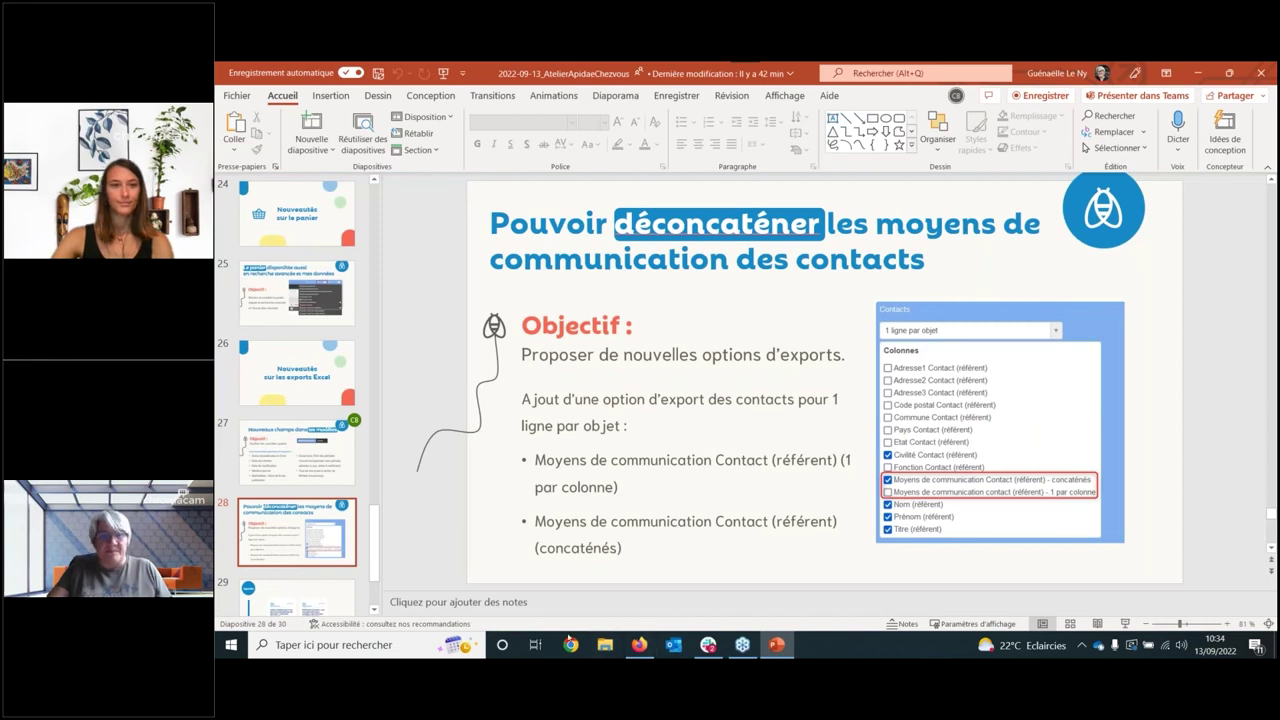
{"action": "left_click", "coordinate": [1124, 624]}
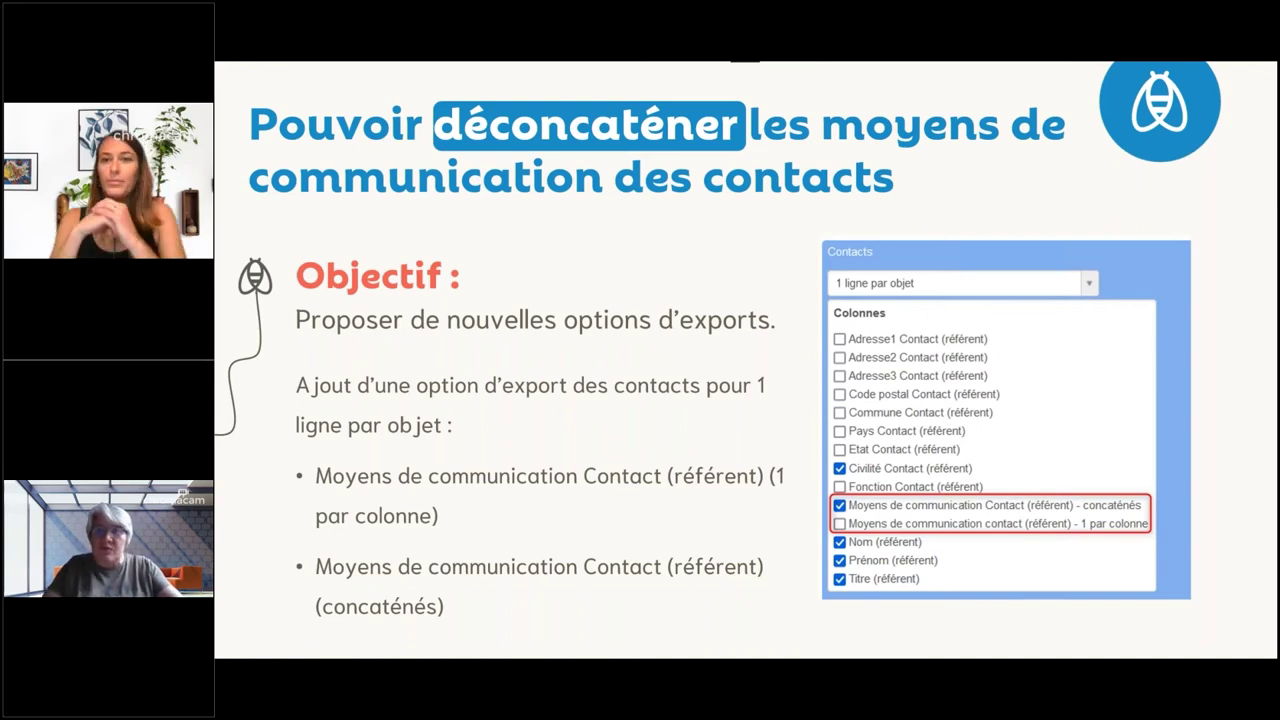
{"action": "key", "text": "Escape"}
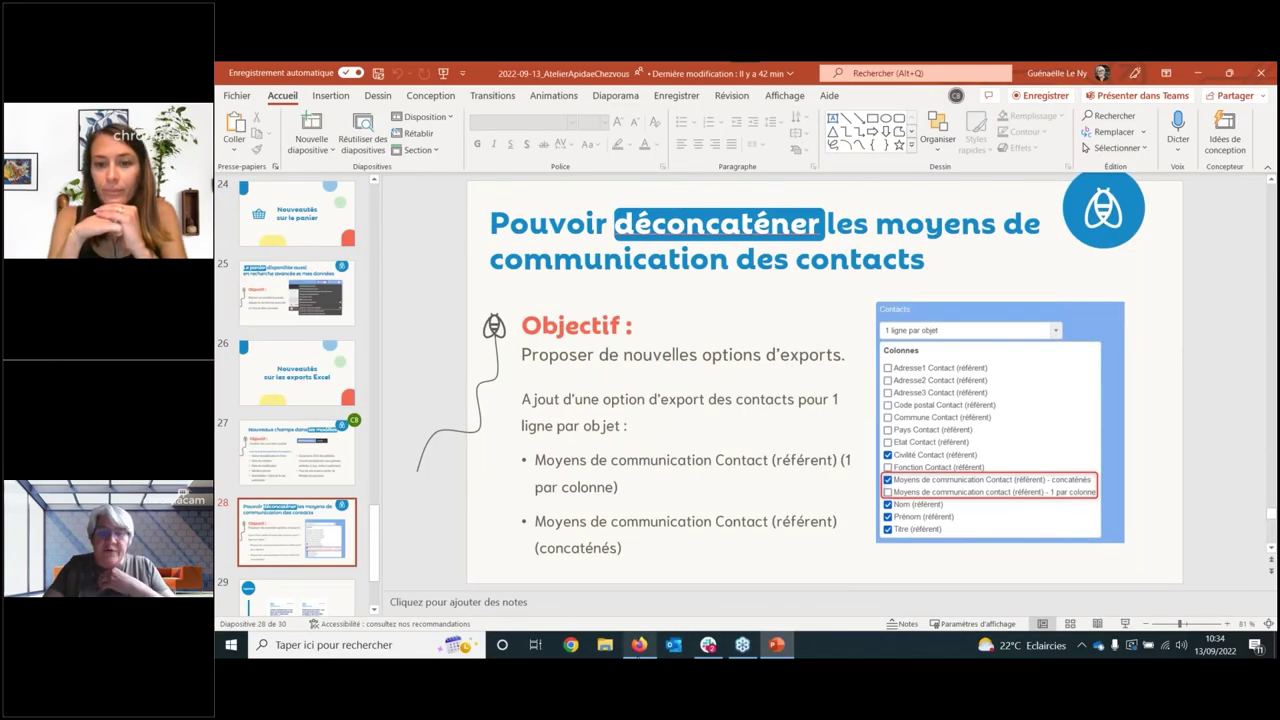
Switch back to Apidae in Firefox and open the list of member Excel export models under Administrer.
{"action": "left_click", "coordinate": [638, 645]}
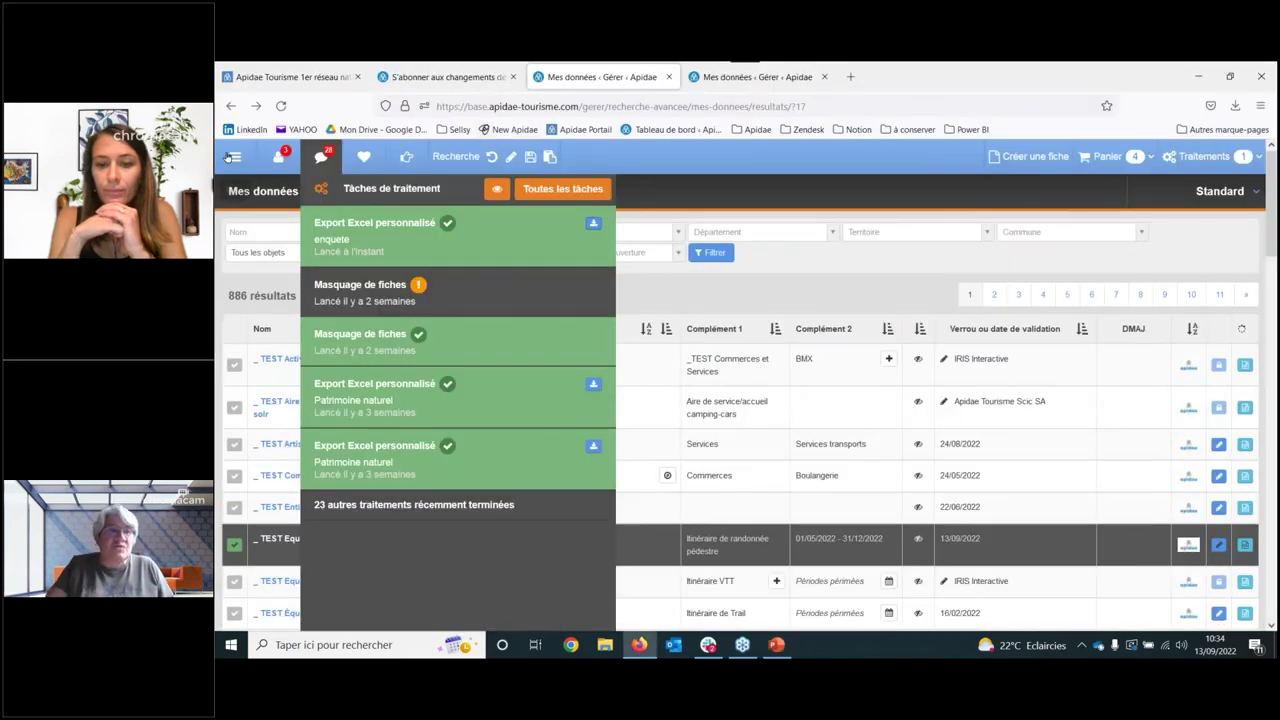
{"action": "left_click", "coordinate": [235, 157]}
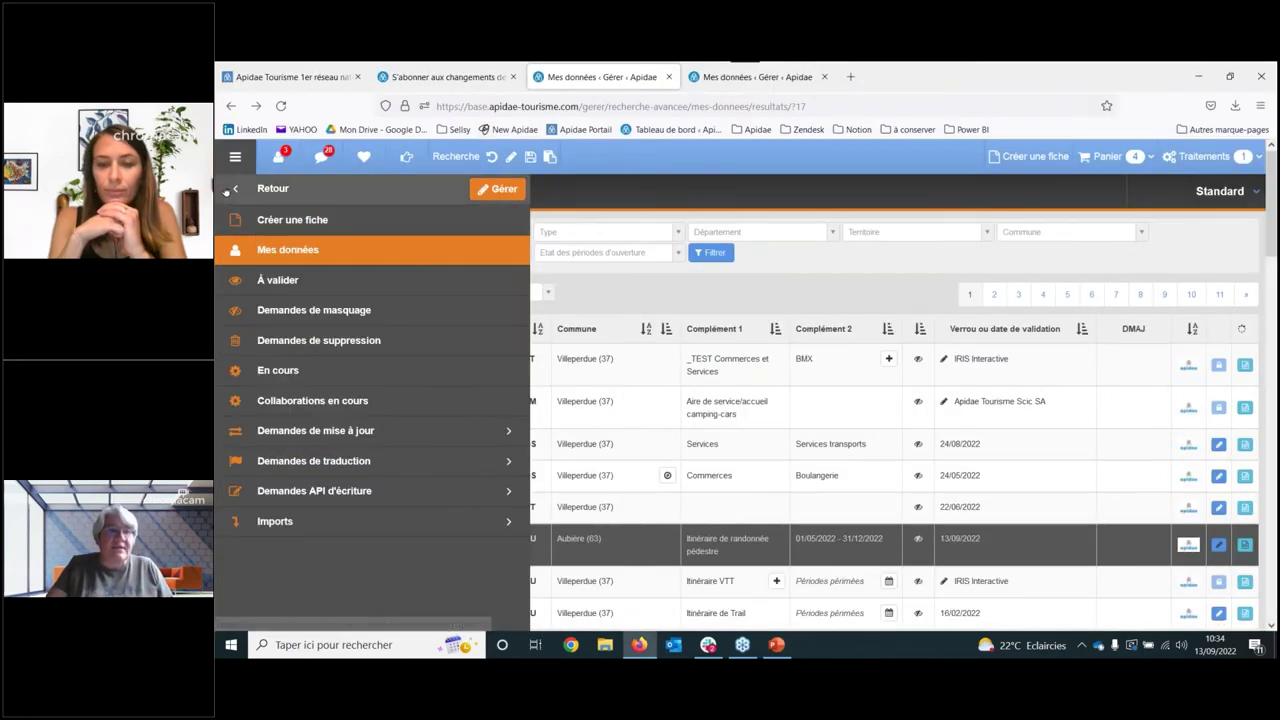
{"action": "left_click", "coordinate": [255, 190]}
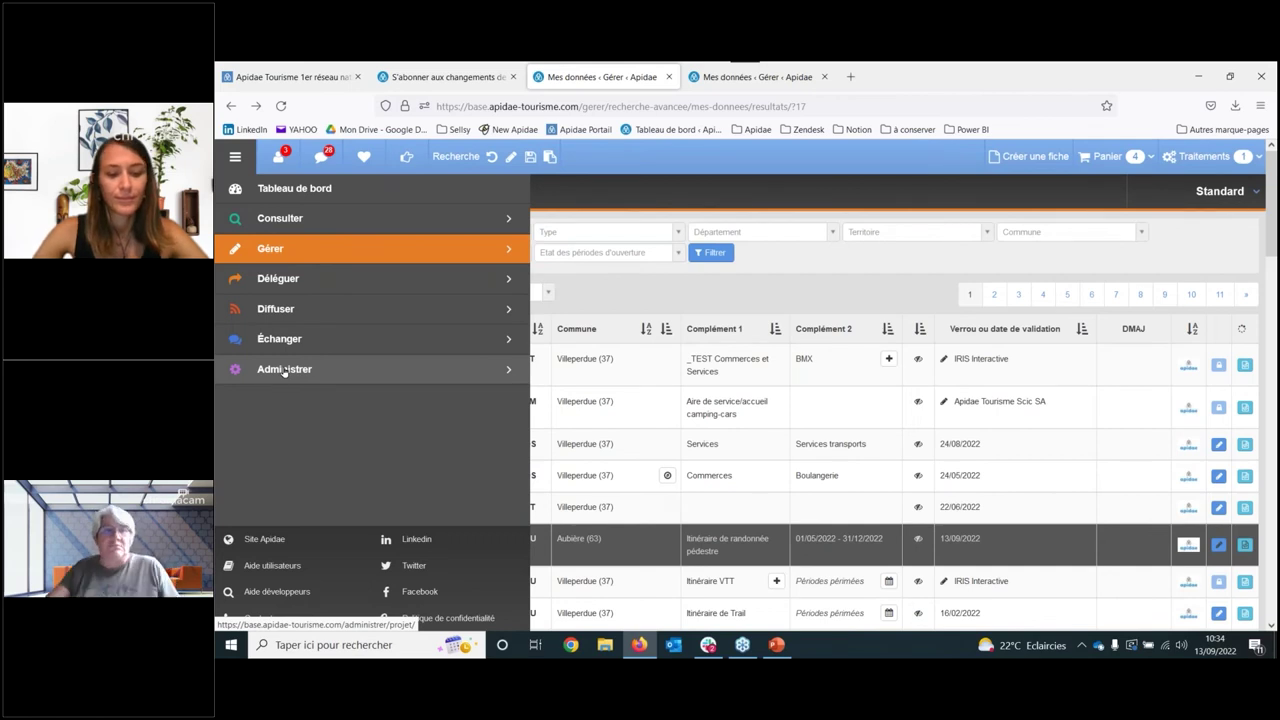
{"action": "left_click", "coordinate": [284, 370]}
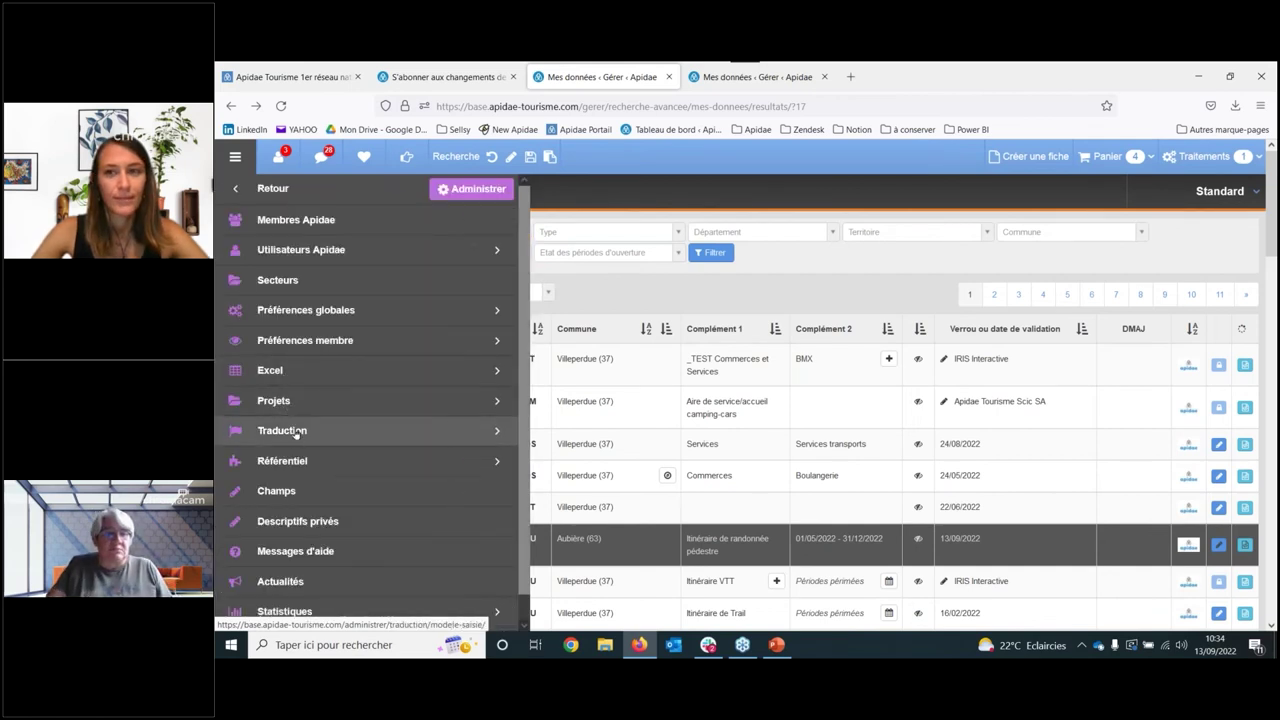
{"action": "left_click", "coordinate": [276, 374]}
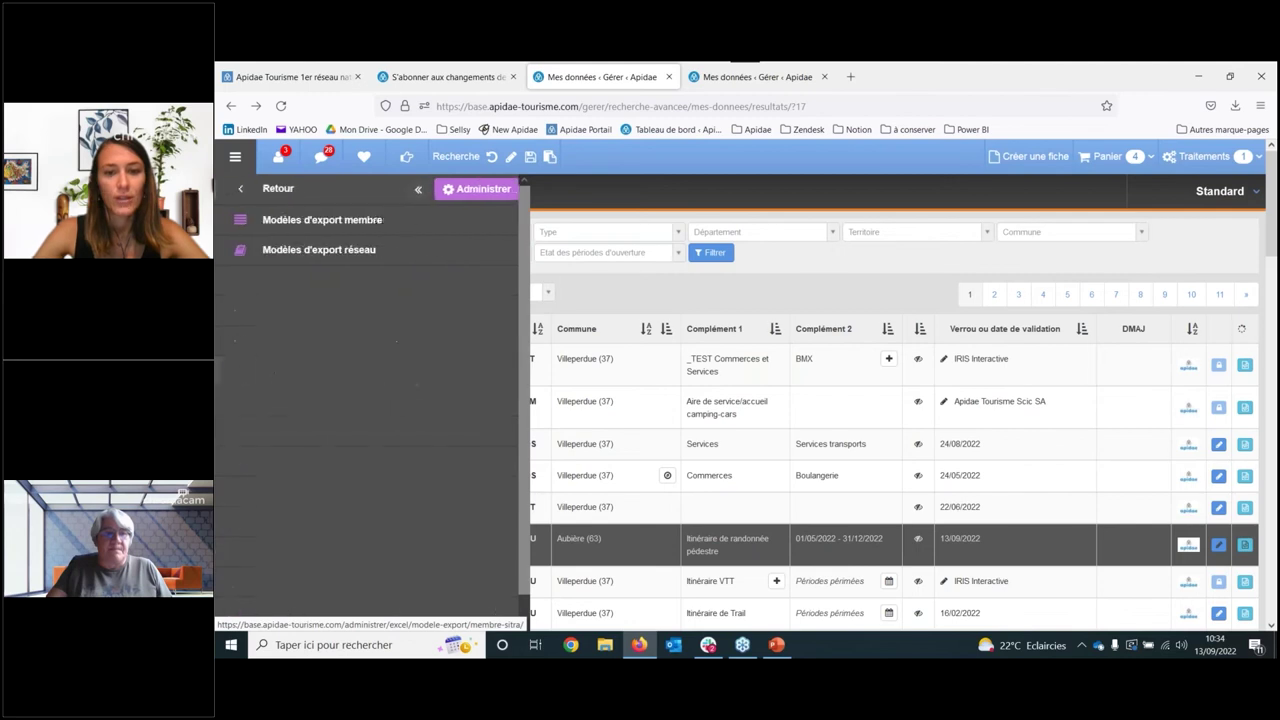
{"action": "left_click", "coordinate": [355, 225]}
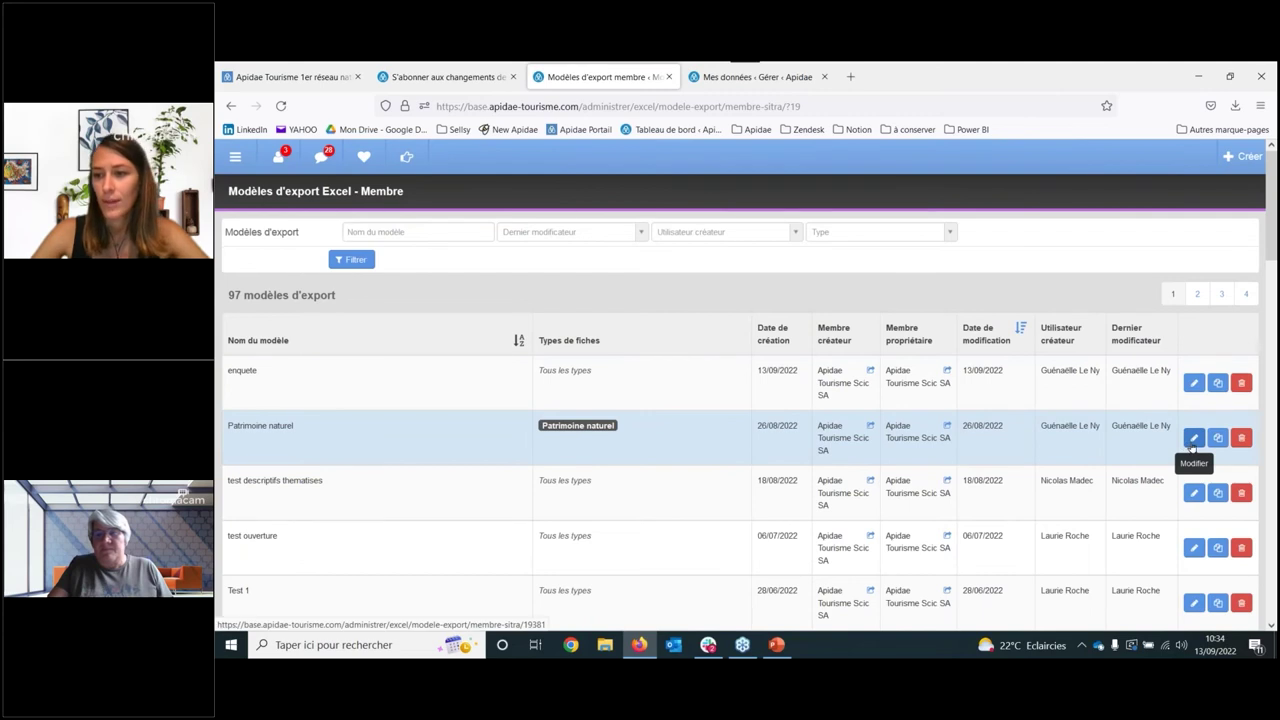
Open the "Patrimoine naturel" export model to view its exported fields, and return to the member models list.
{"action": "left_click", "coordinate": [1193, 440]}
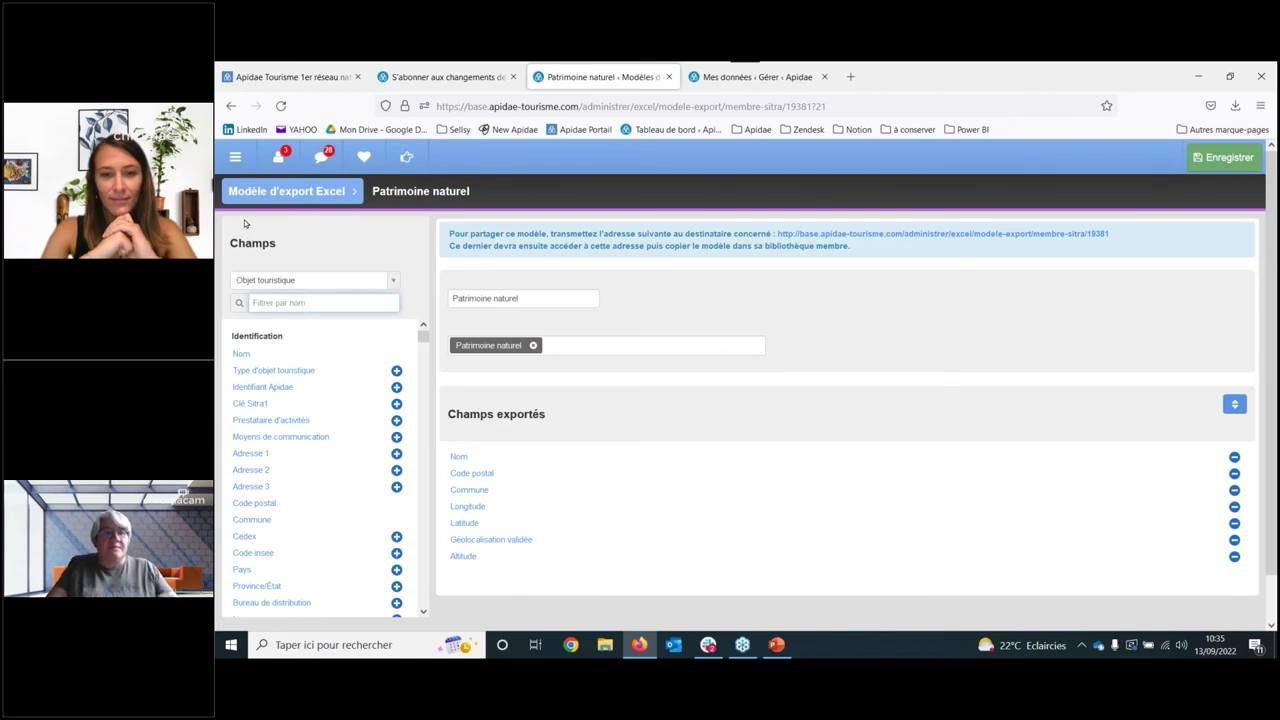
{"action": "left_click", "coordinate": [235, 157]}
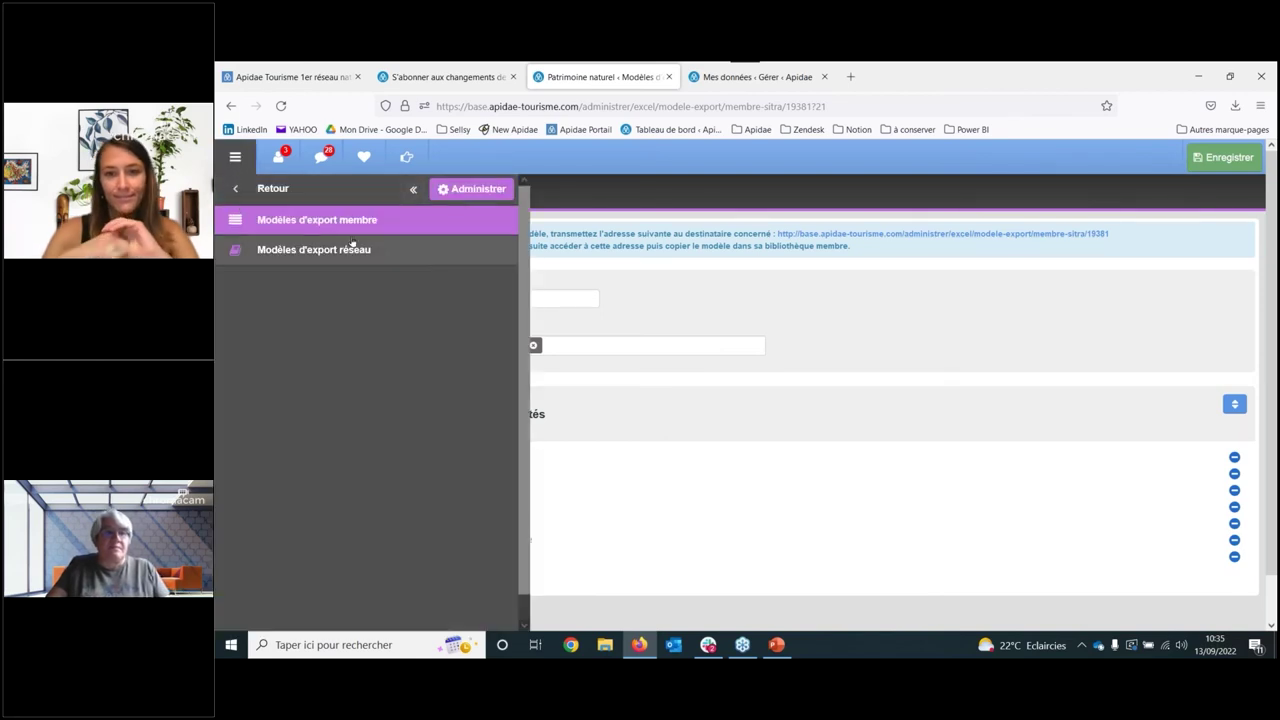
{"action": "left_click", "coordinate": [306, 220]}
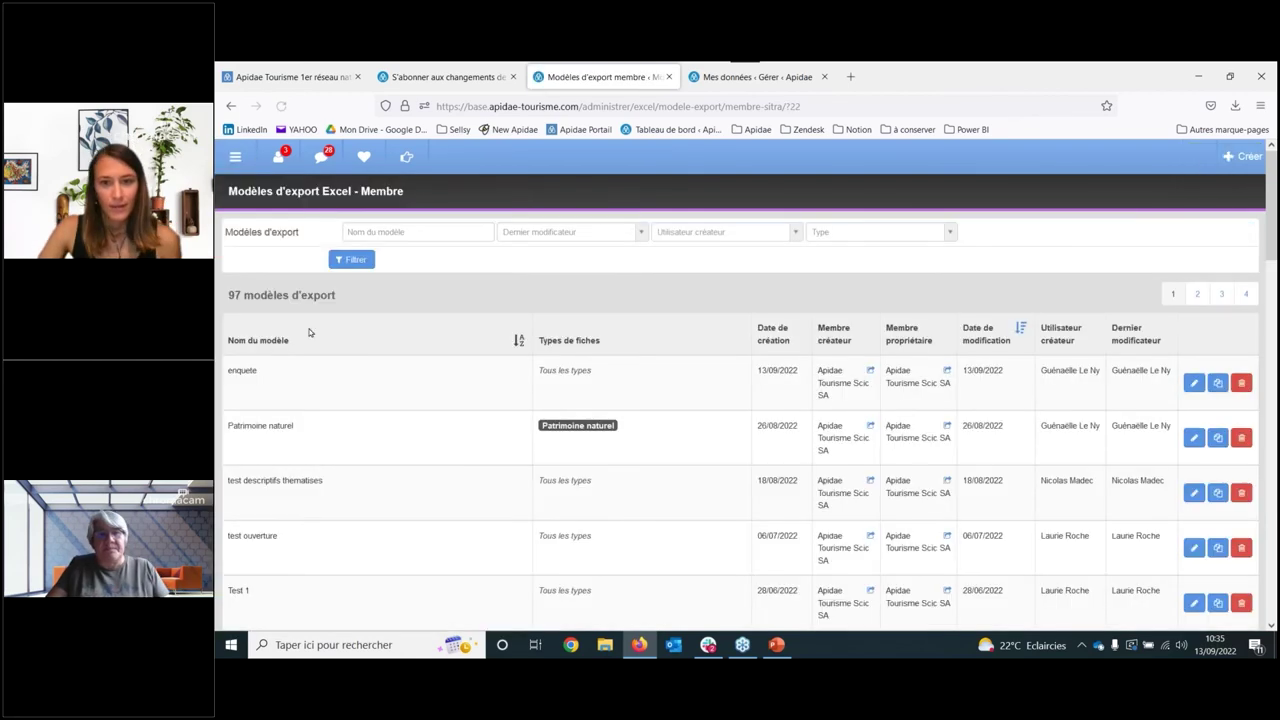
Open the "enquete" export model for editing, leaving its record types unrestricted.
{"action": "left_click", "coordinate": [1193, 384]}
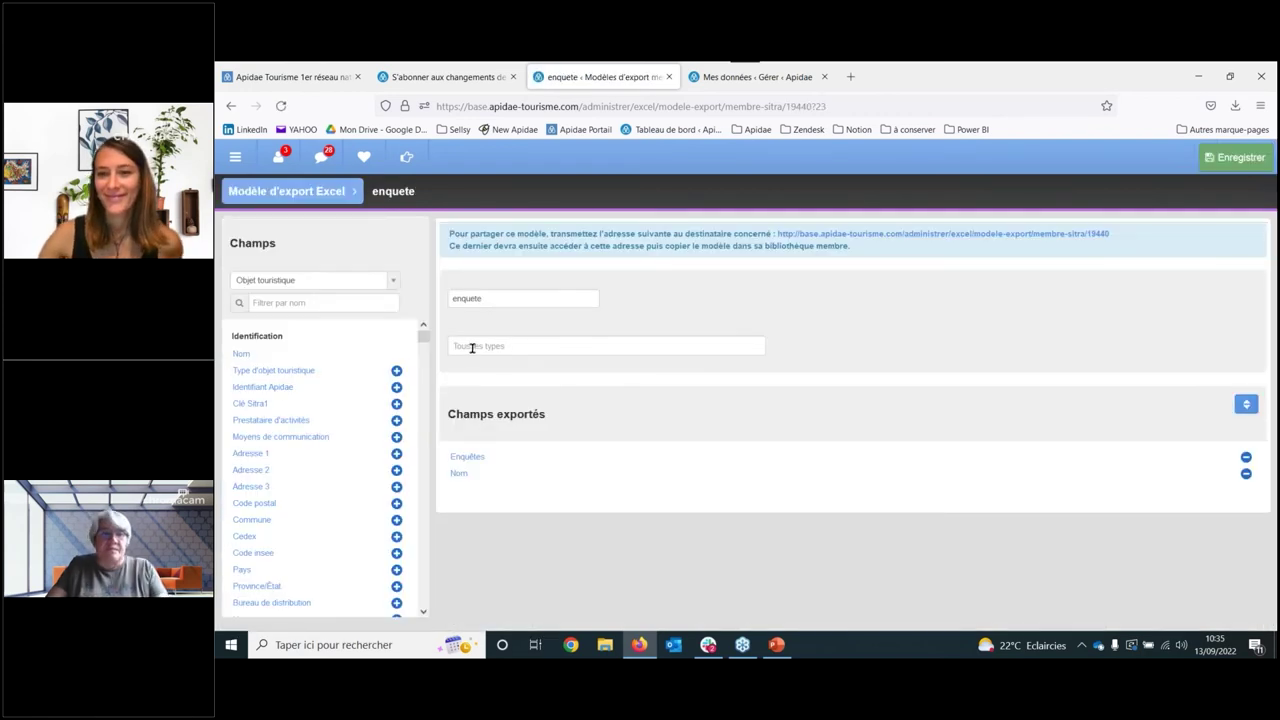
{"action": "left_click", "coordinate": [466, 347]}
{"action": "type", "text": "sta"}
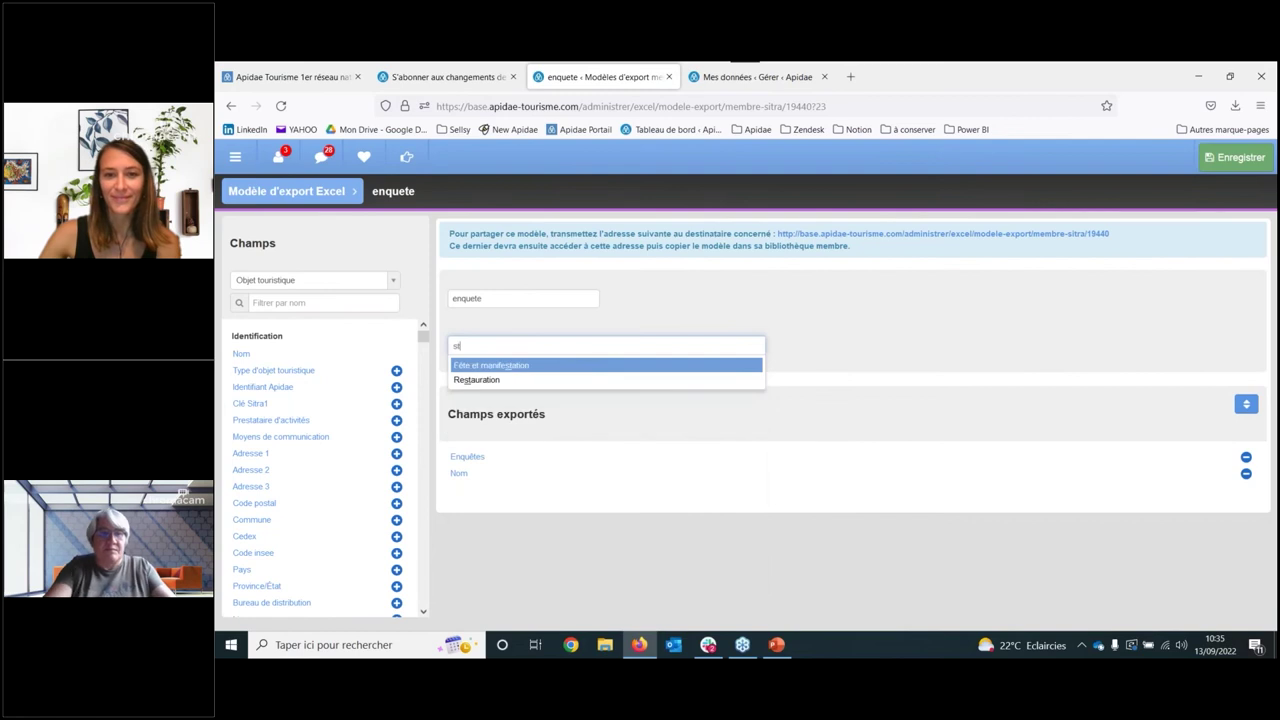
{"action": "key", "text": "BackSpace"}
{"action": "key", "text": "BackSpace"}
{"action": "key", "text": "BackSpace"}
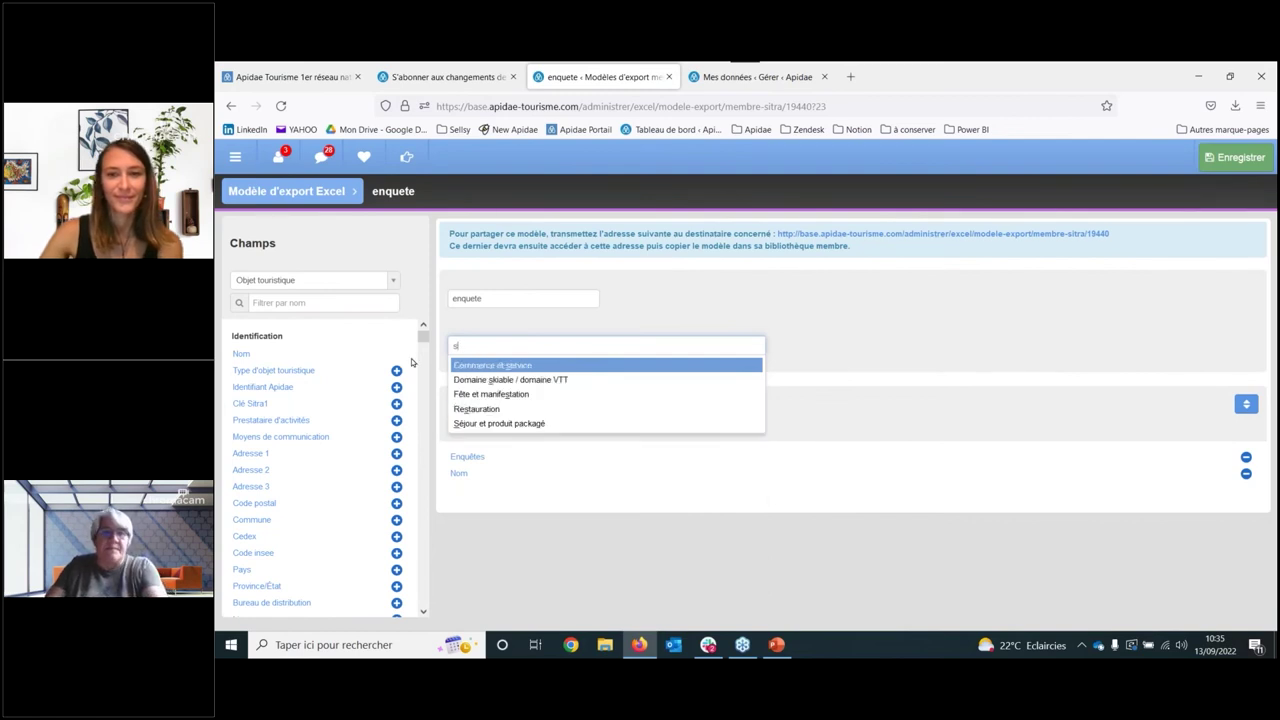
Search the available fields for "stat", clear the filter, and look through the Gestion fields near the end of the full list.
{"action": "left_click", "coordinate": [263, 302]}
{"action": "type", "text": "stat"}
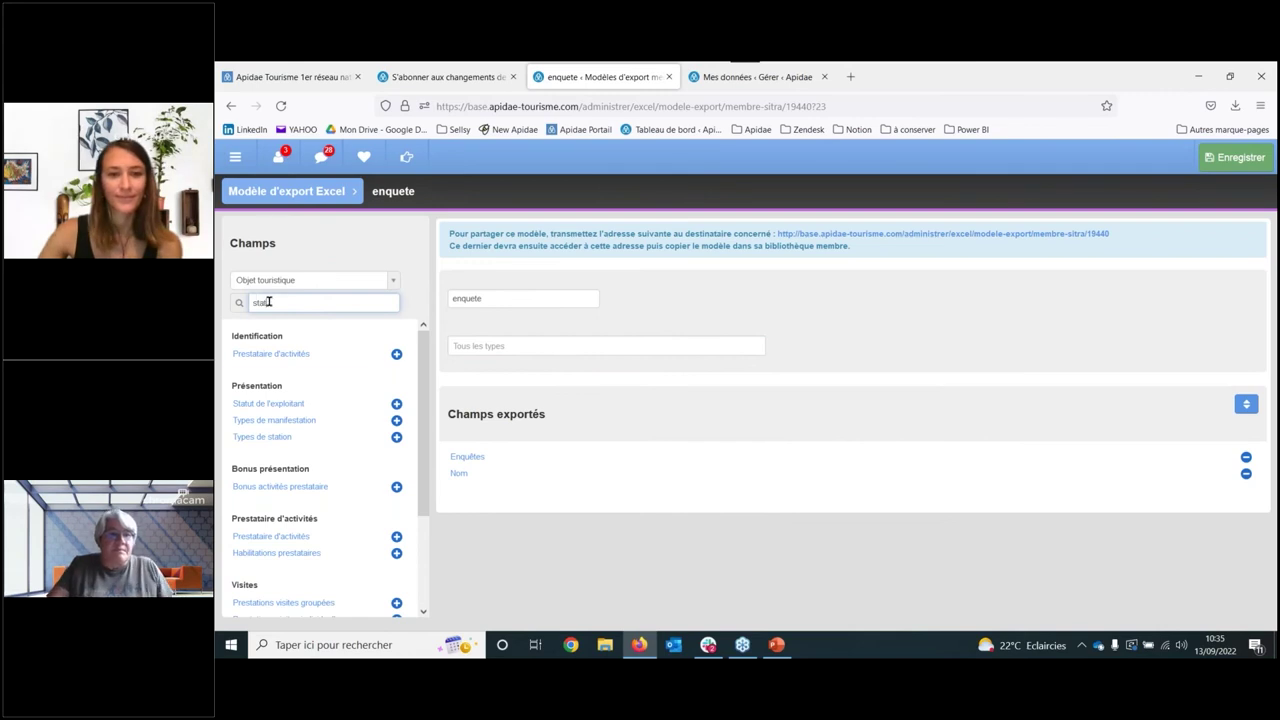
{"action": "key", "text": "BackSpace"}
{"action": "key", "text": "BackSpace"}
{"action": "key", "text": "BackSpace"}
{"action": "key", "text": "BackSpace"}
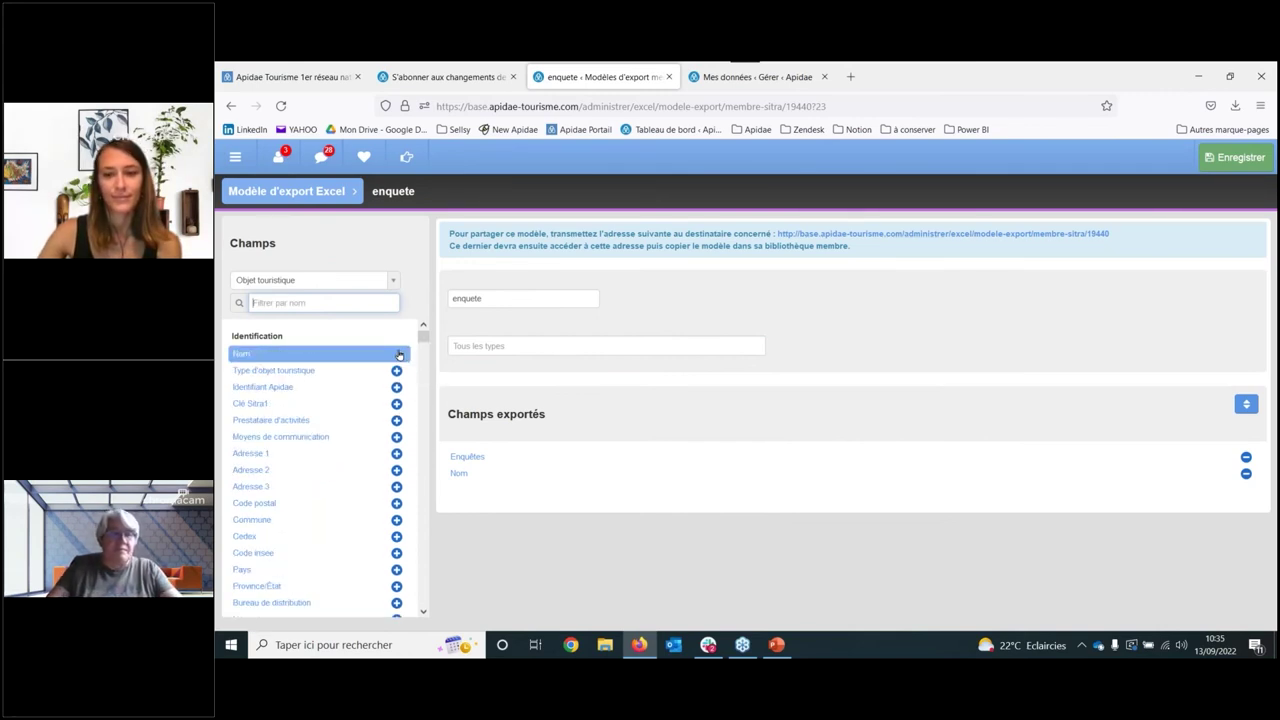
{"action": "left_click_drag", "start_coordinate": [421, 339], "coordinate": [423, 600]}
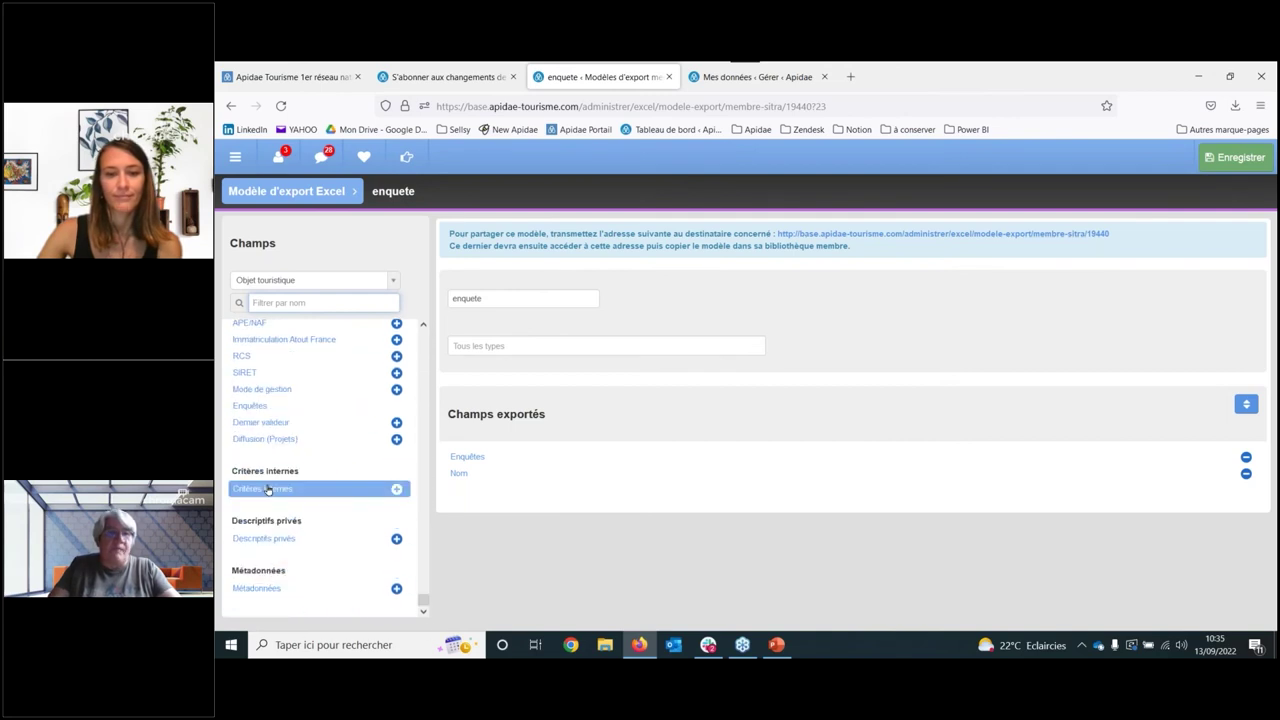
{"action": "scroll", "coordinate": [268, 489], "scroll_direction": "up", "scroll_amount": 2}
{"action": "scroll", "coordinate": [268, 489], "scroll_direction": "up", "scroll_amount": 2}
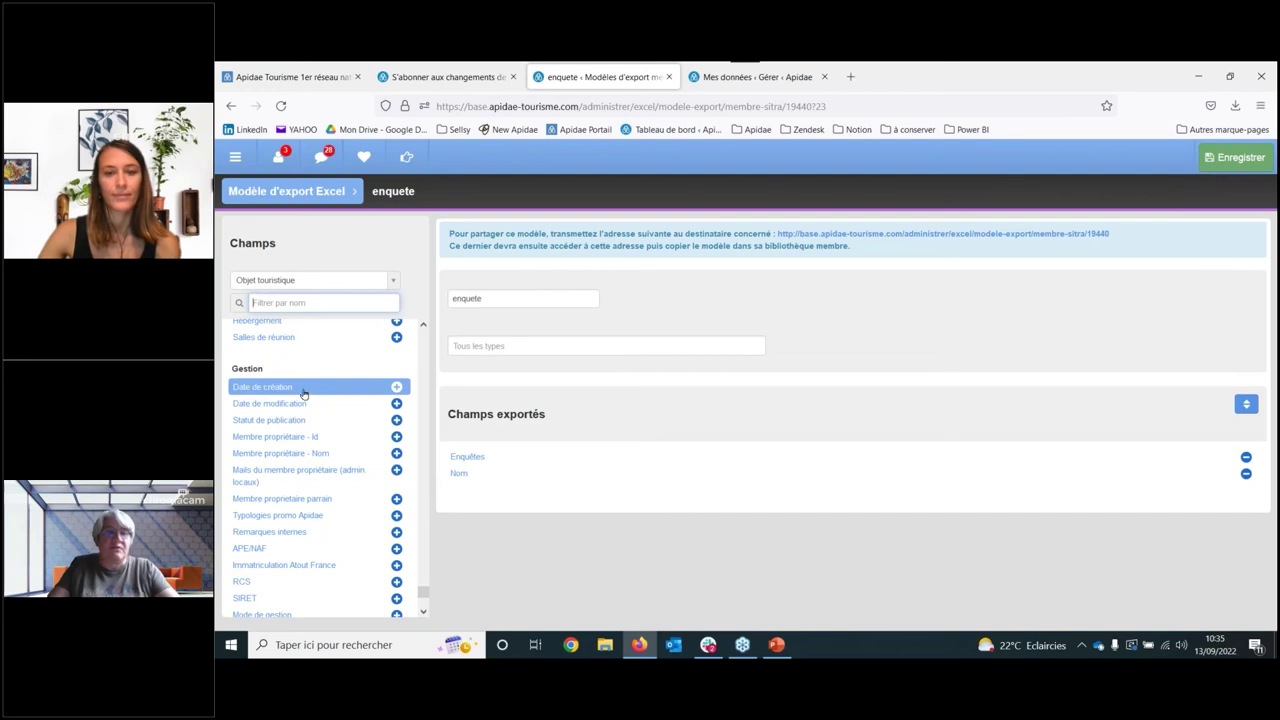
Add Contacts to the exported fields using the filter "cont", and tick and untick "Moyens de communication contact (référent) - 1 par colonne".
{"action": "left_click", "coordinate": [283, 306]}
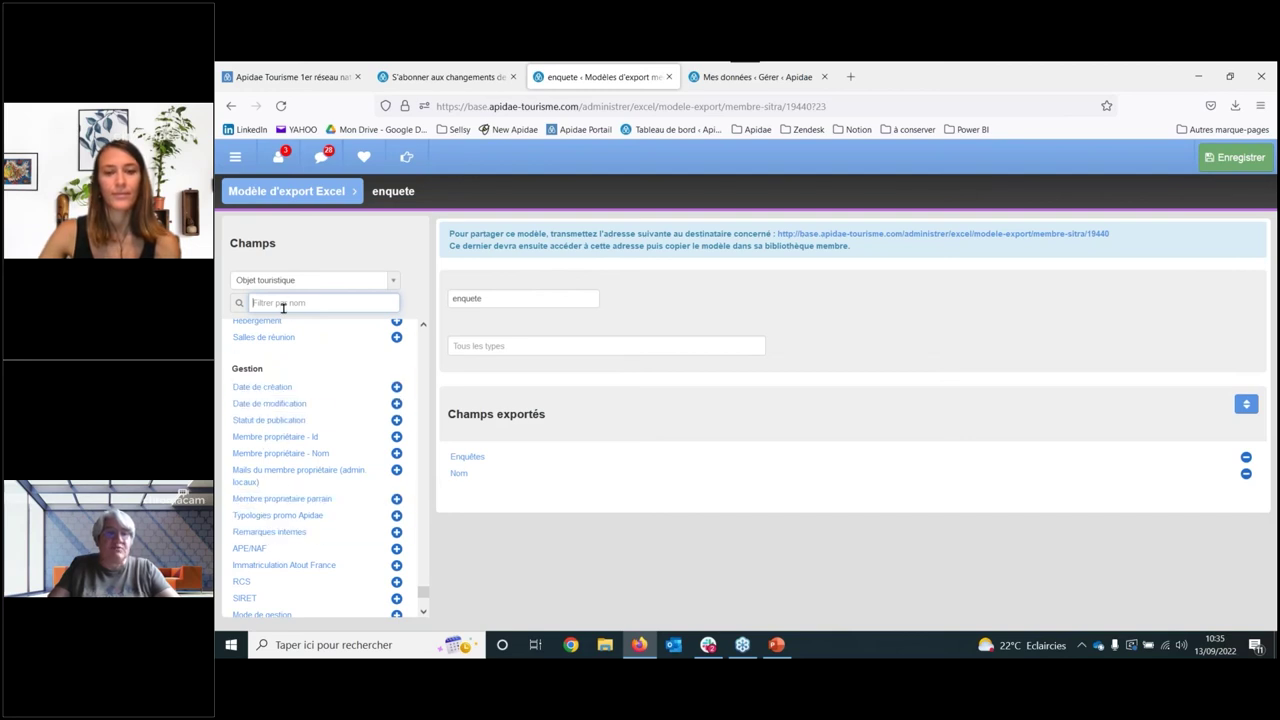
{"action": "type", "text": "co l"}
{"action": "key", "text": "BackSpace"}
{"action": "key", "text": "BackSpace"}
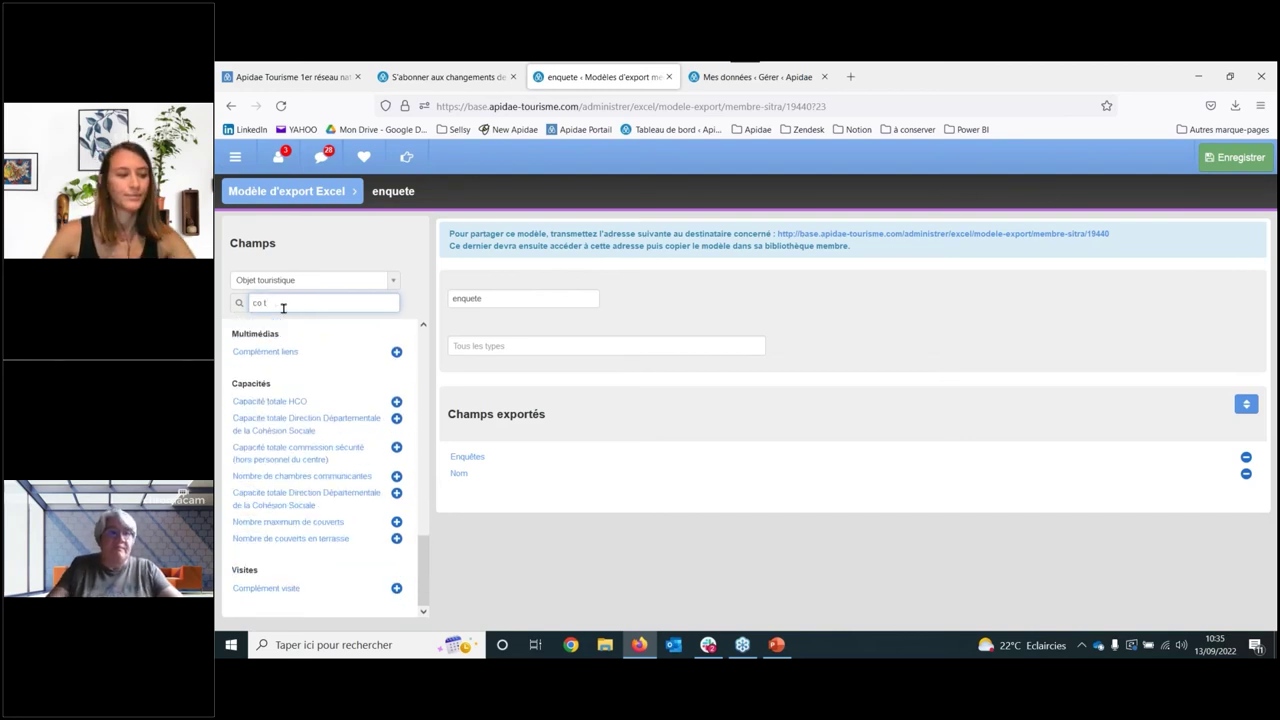
{"action": "type", "text": "nt"}
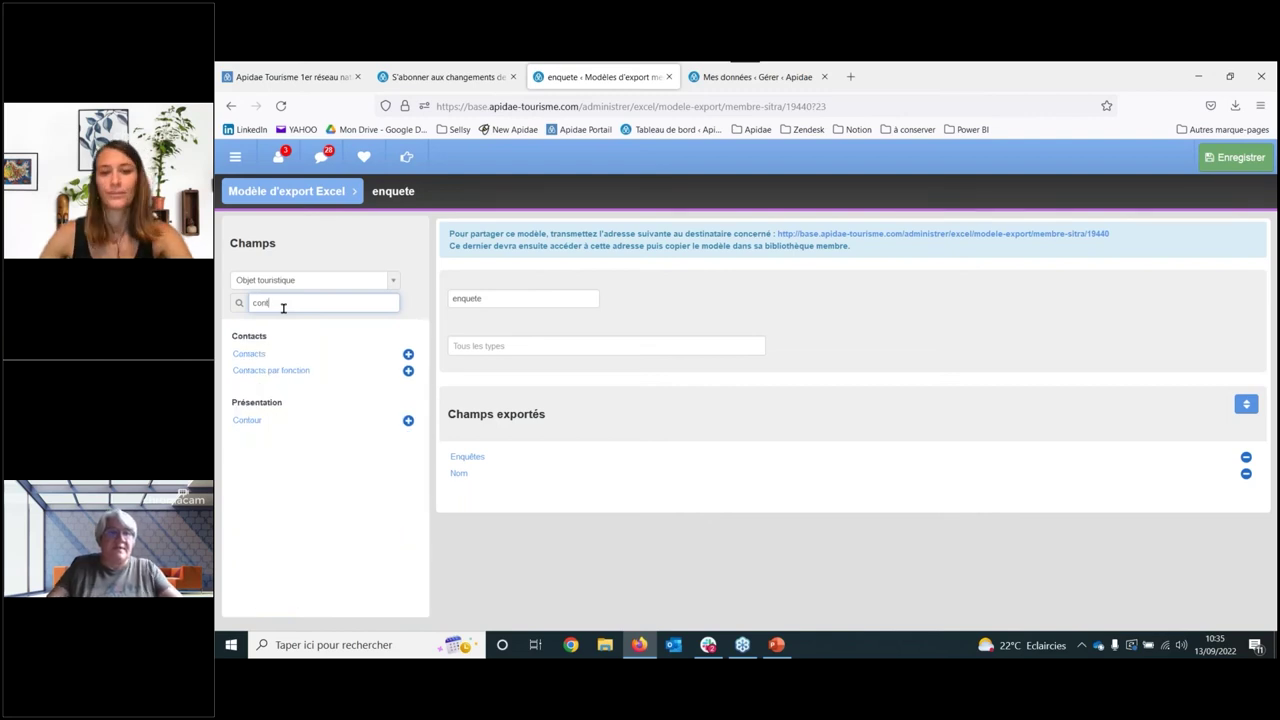
{"action": "left_click", "coordinate": [271, 358]}
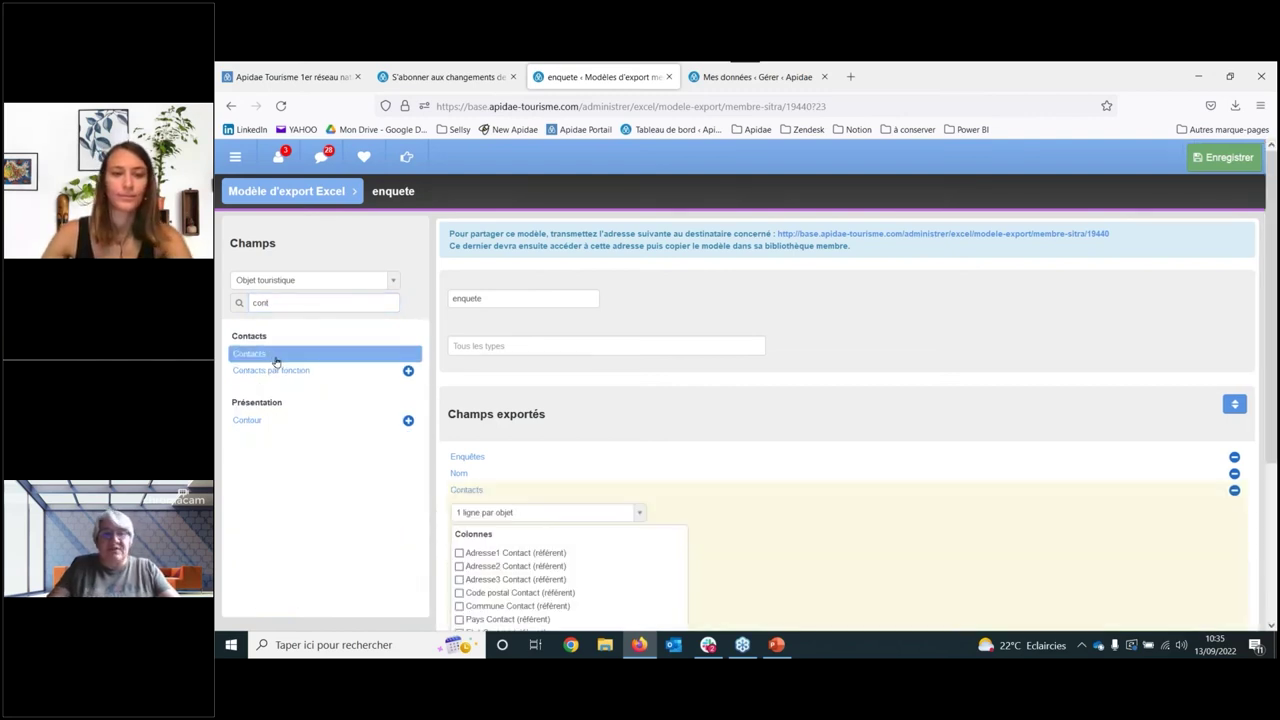
{"action": "scroll", "coordinate": [692, 522], "scroll_direction": "down", "scroll_amount": 3}
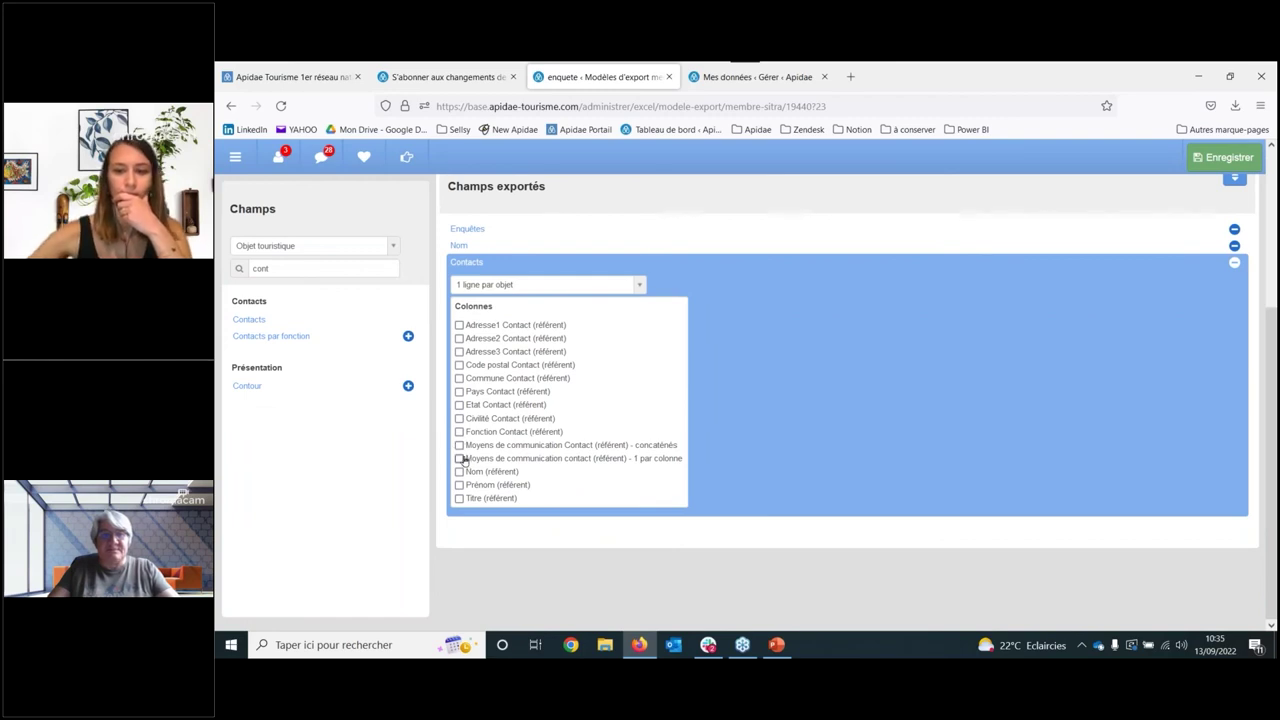
{"action": "left_click", "coordinate": [459, 459]}
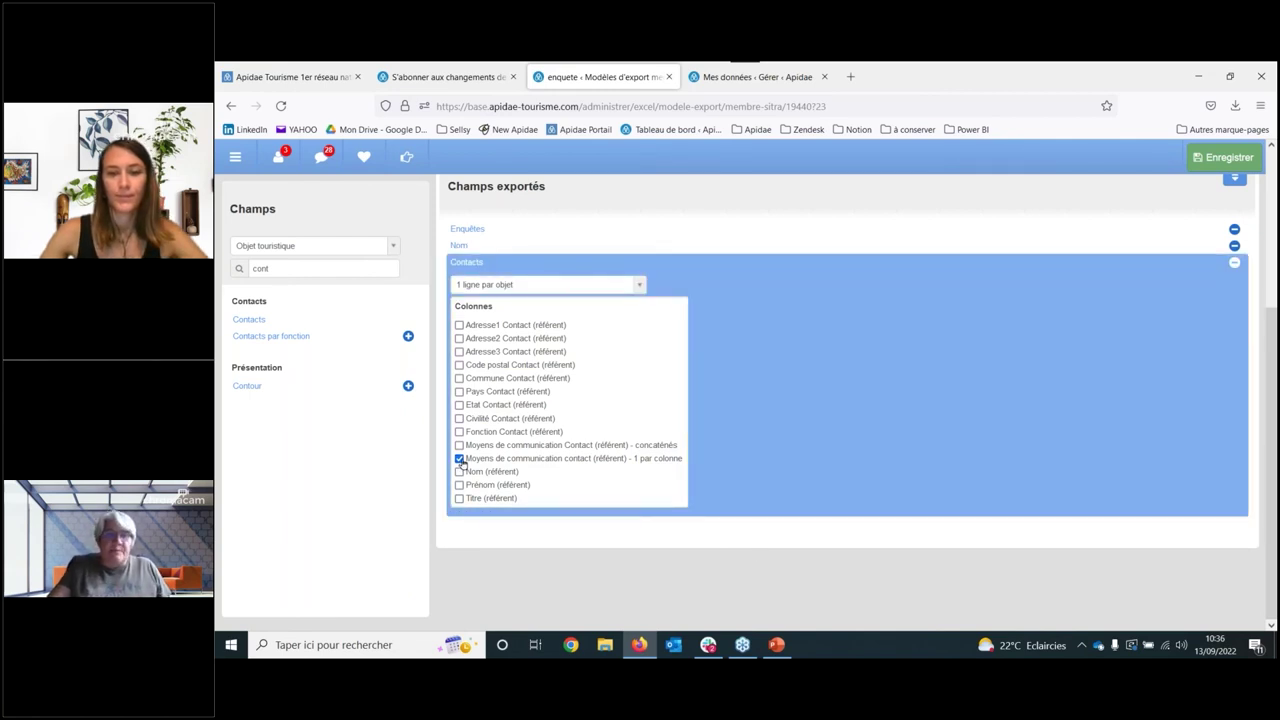
{"action": "left_click", "coordinate": [460, 459]}
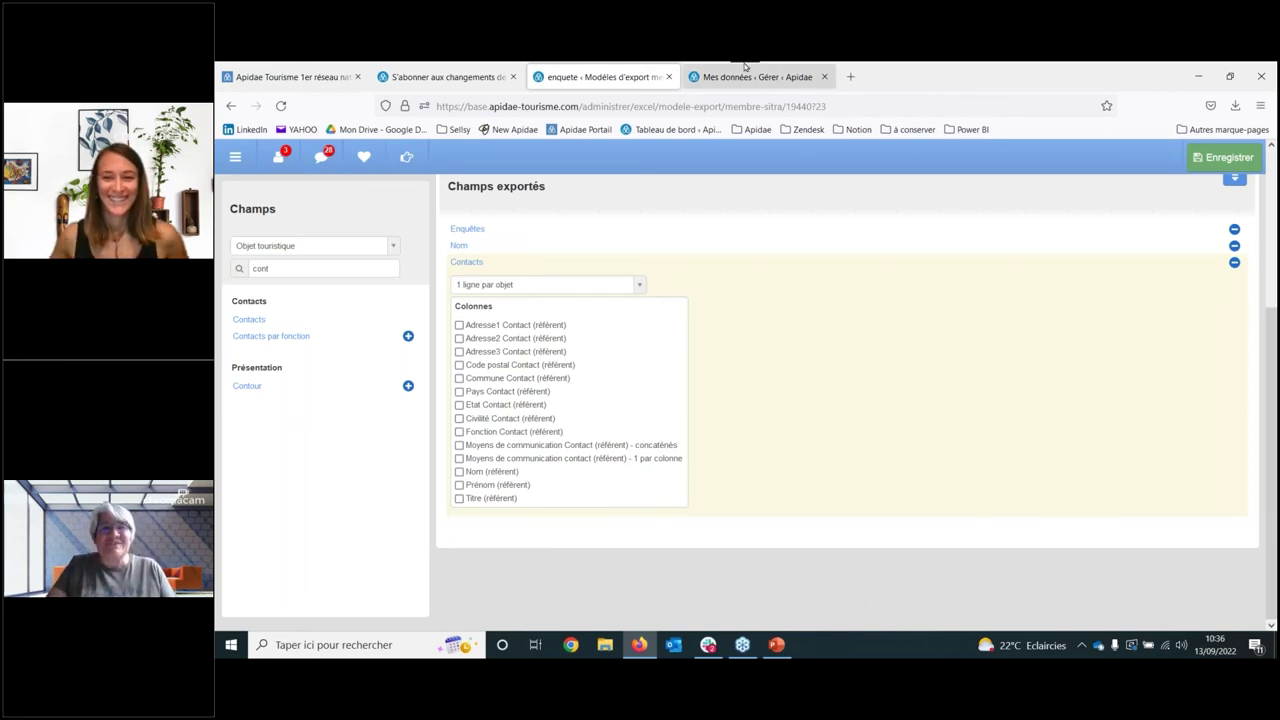
Switch to PowerPoint, present the slide on separating contact communication details full screen, and advance to the Agenda slide.
{"action": "mouse_move", "coordinate": [745, 66]}
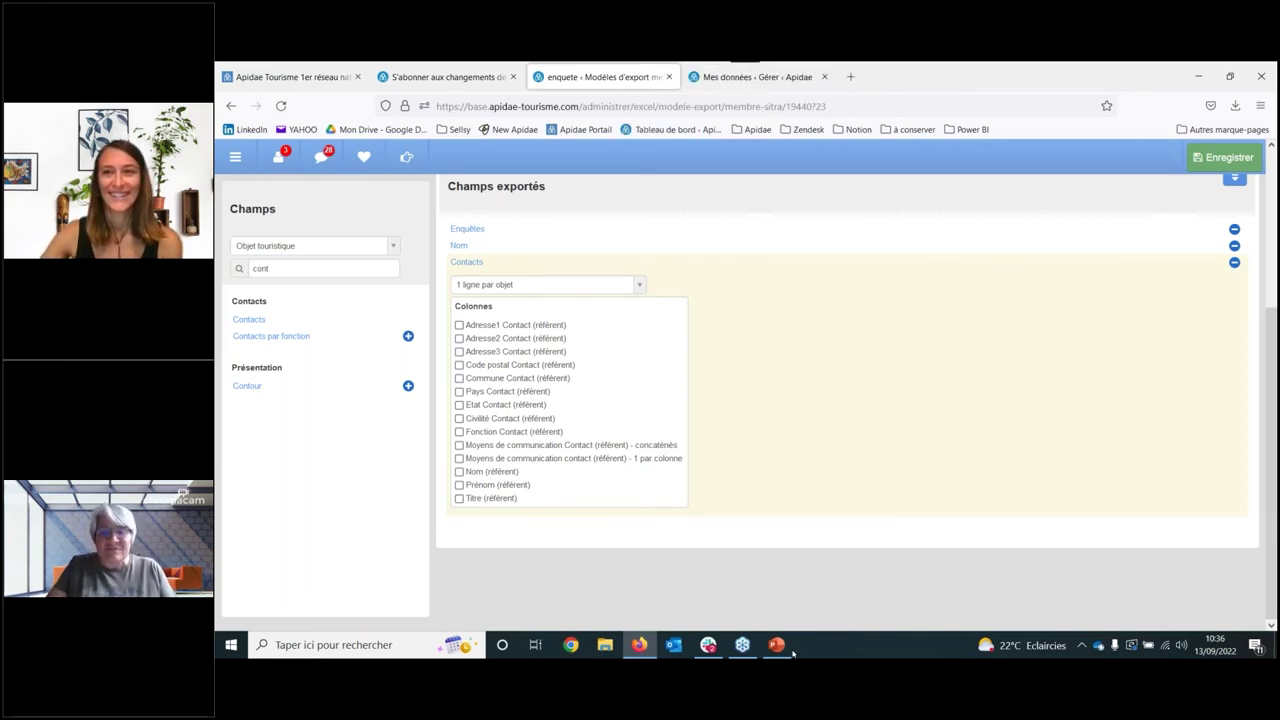
{"action": "mouse_move", "coordinate": [778, 648]}
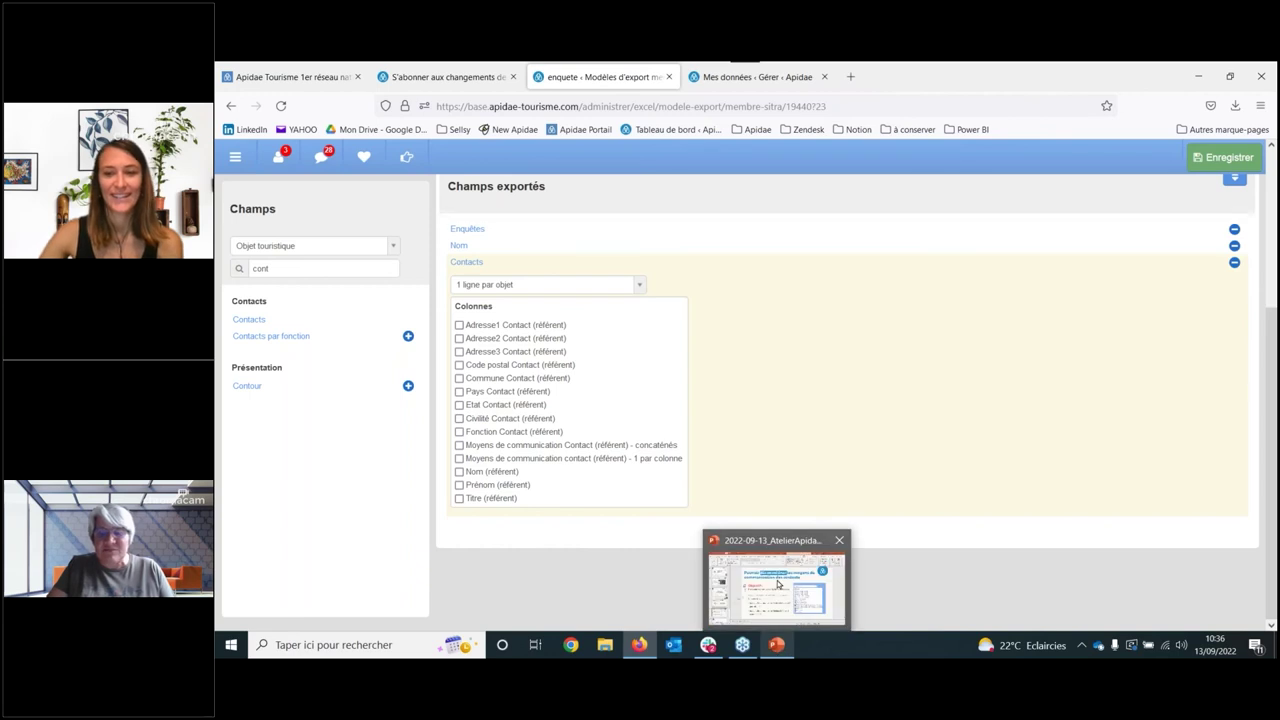
{"action": "left_click", "coordinate": [778, 584]}
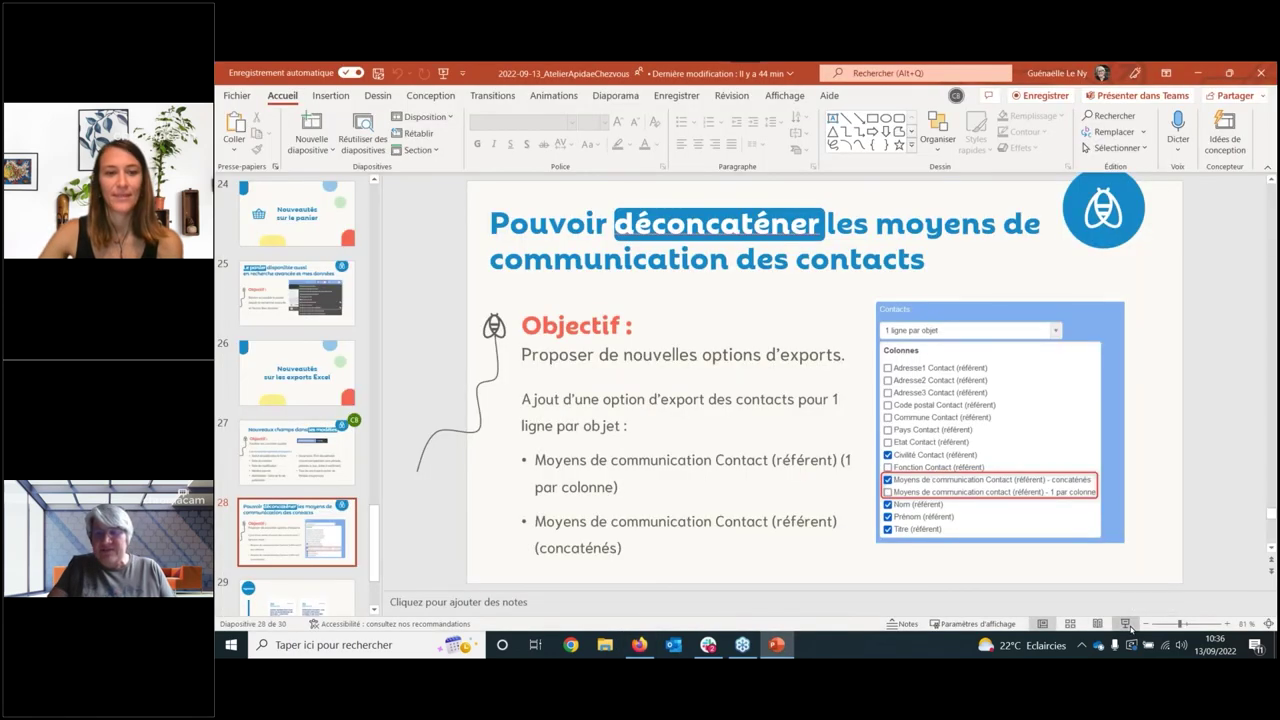
{"action": "left_click", "coordinate": [1126, 624]}
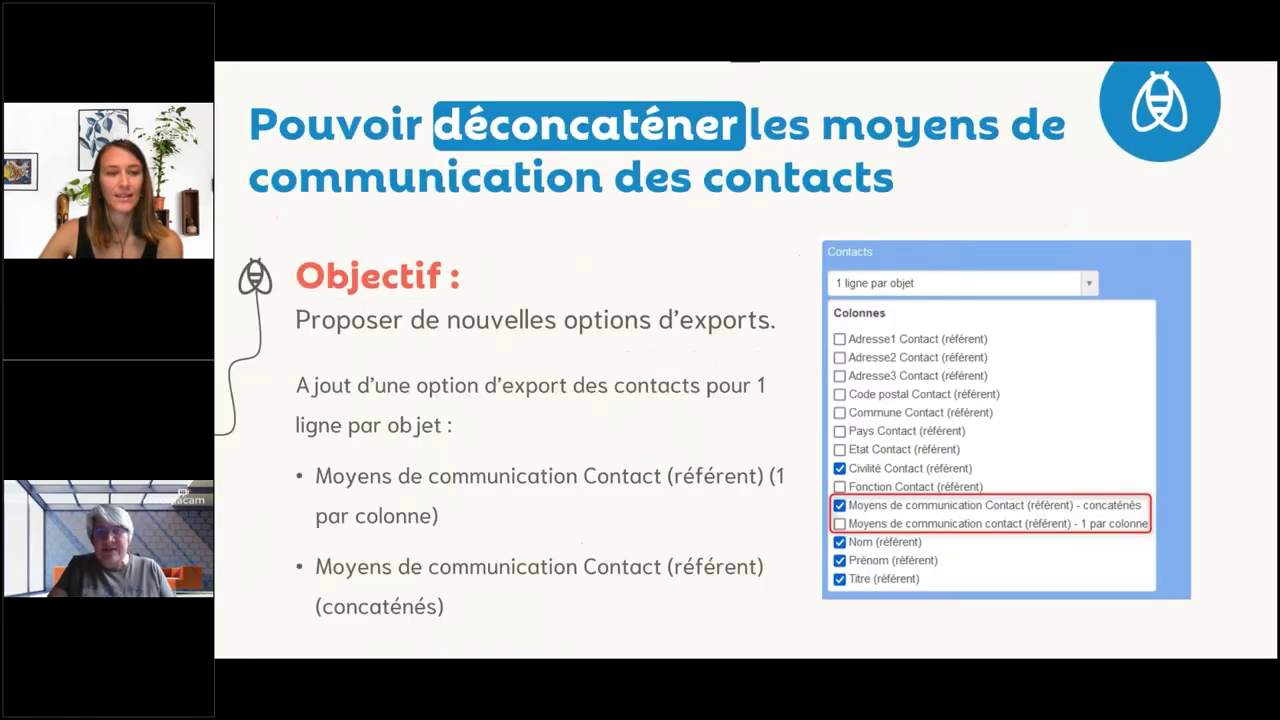
{"action": "left_click", "coordinate": [718, 552]}
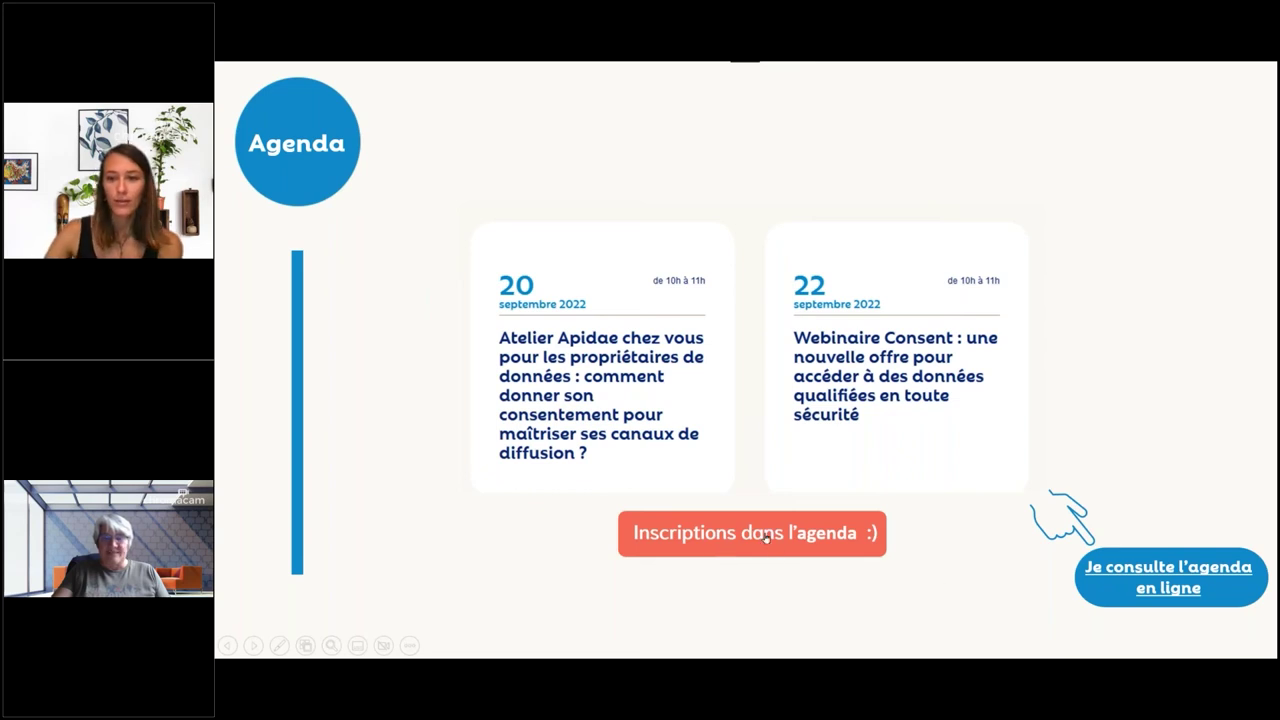
Open the online agenda from the slide in Firefox and view the page of the 20 September workshop for data owners.
{"action": "left_click", "coordinate": [766, 537]}
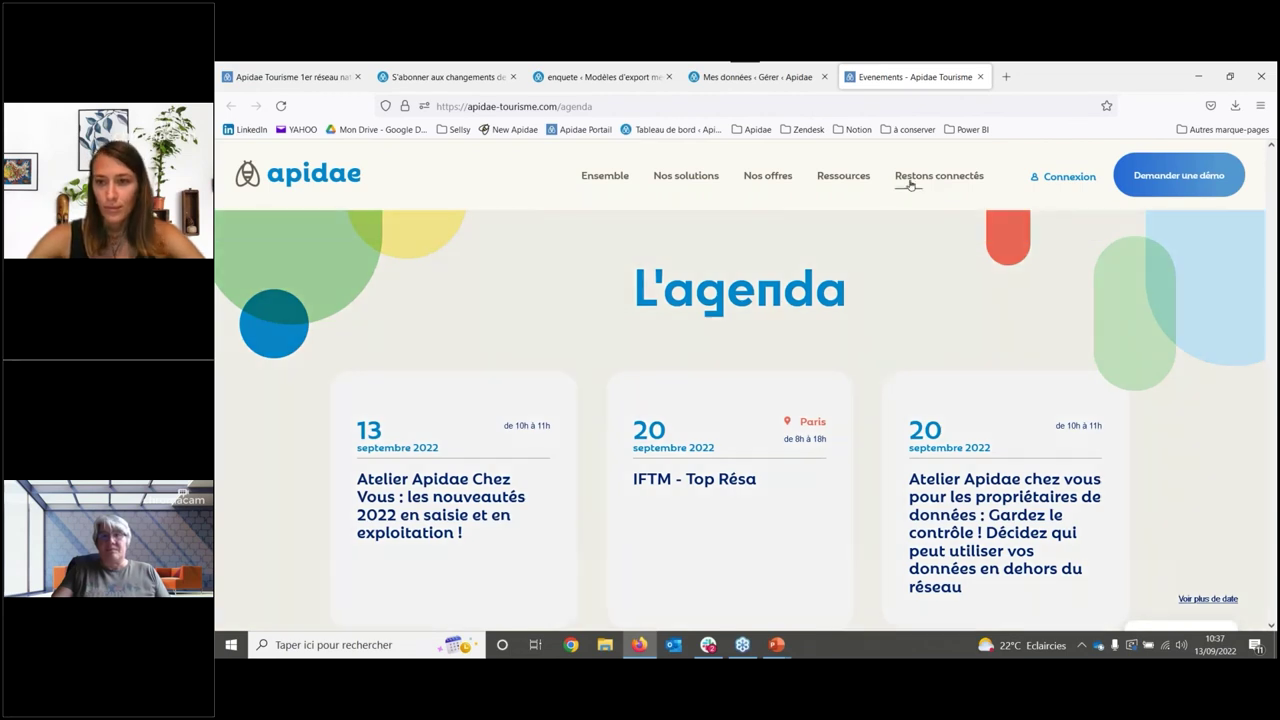
{"action": "mouse_move", "coordinate": [912, 180]}
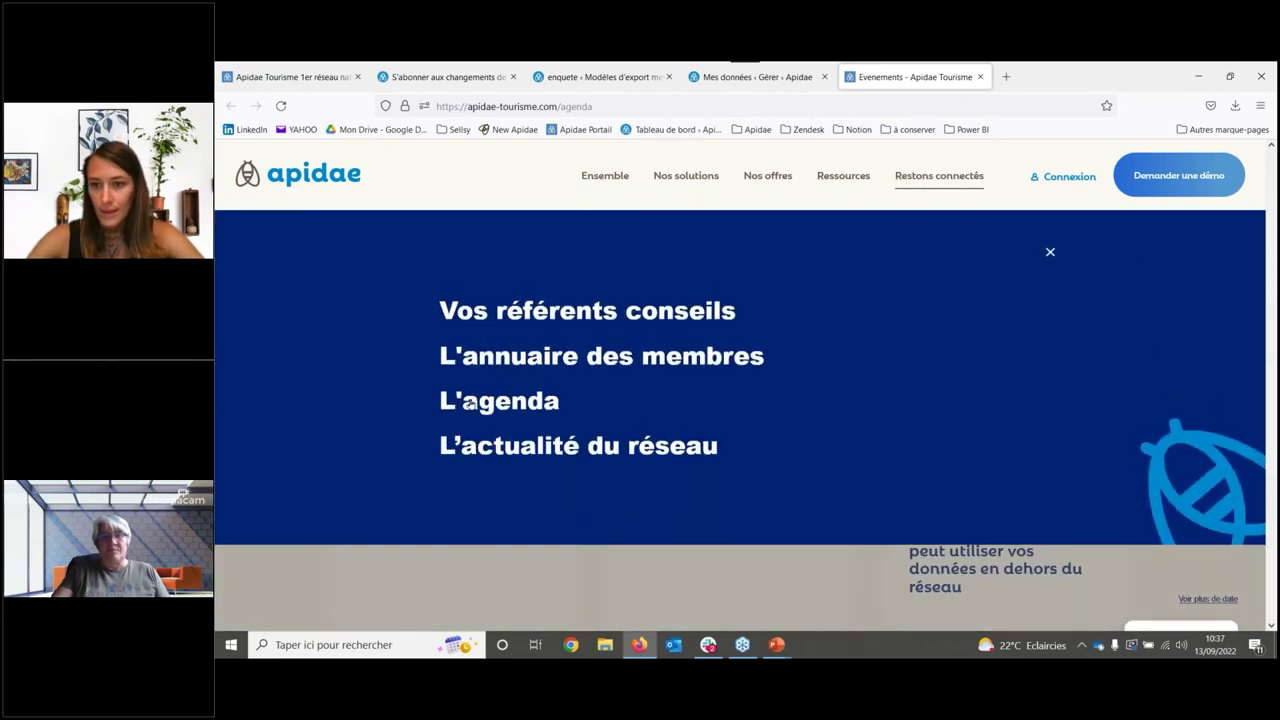
{"action": "scroll", "coordinate": [255, 361], "scroll_direction": "down", "scroll_amount": 3}
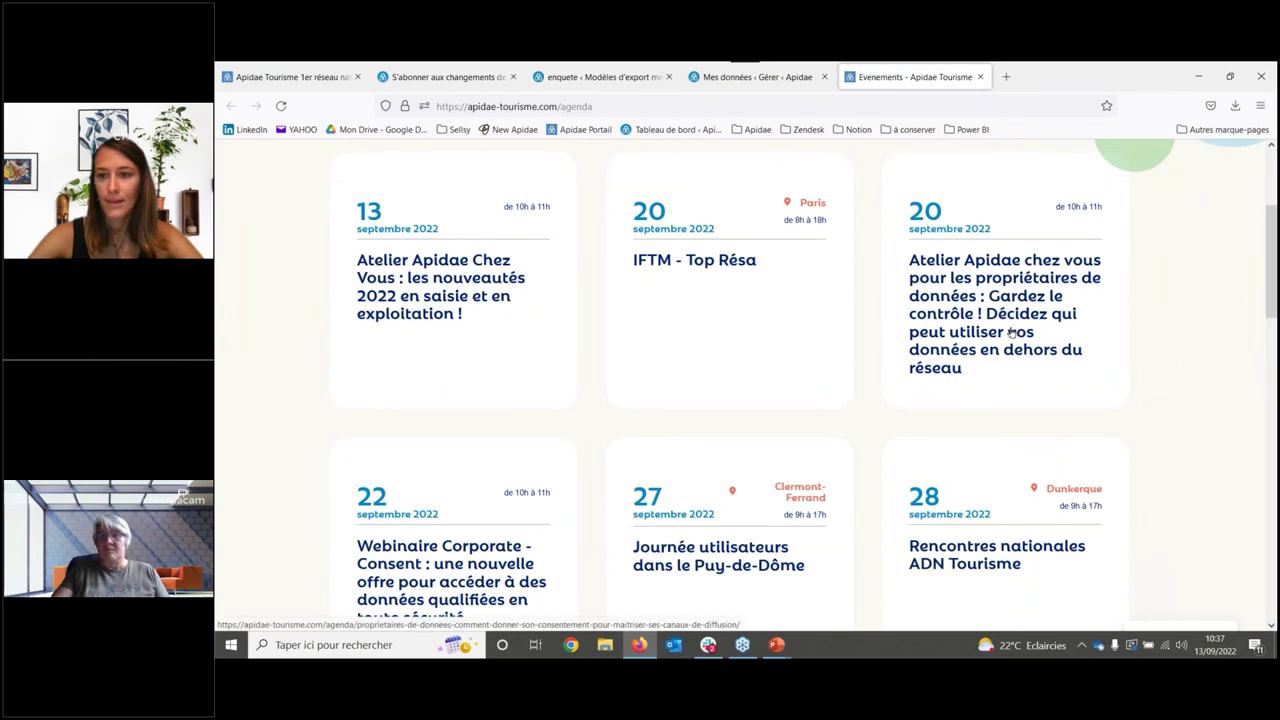
{"action": "left_click", "coordinate": [1010, 332]}
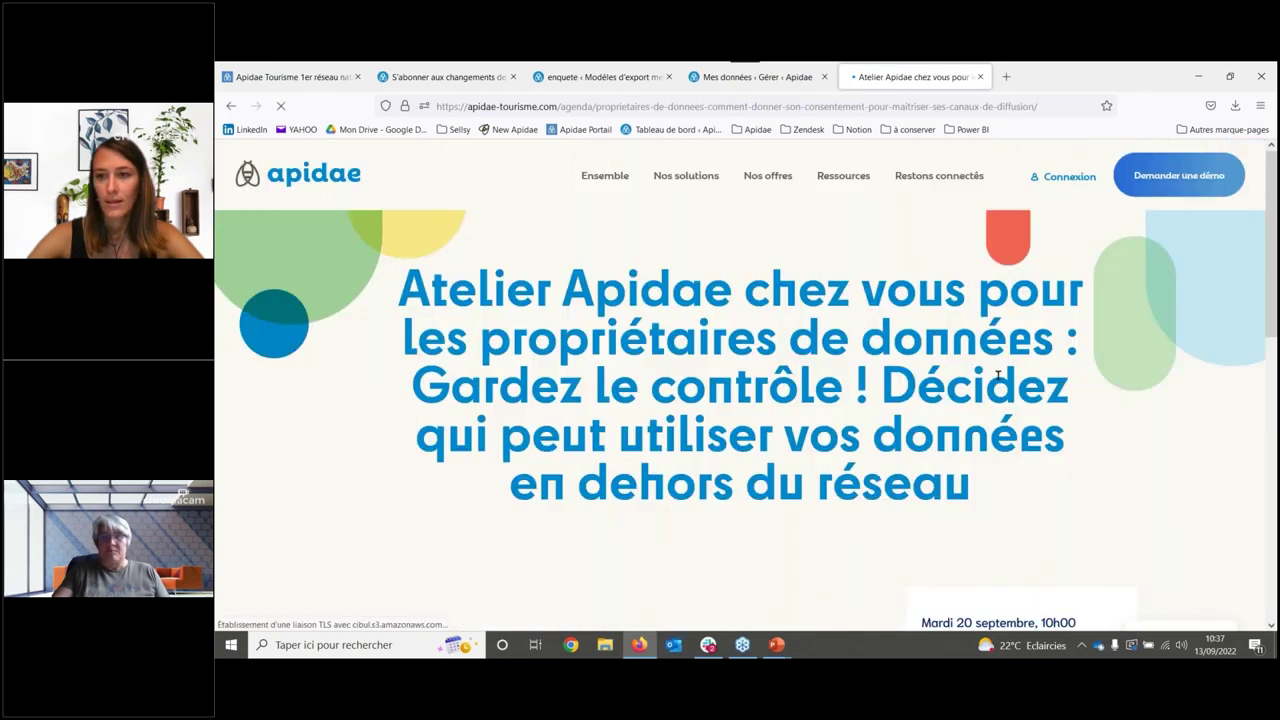
{"action": "scroll", "coordinate": [1000, 412], "scroll_direction": "down", "scroll_amount": 3}
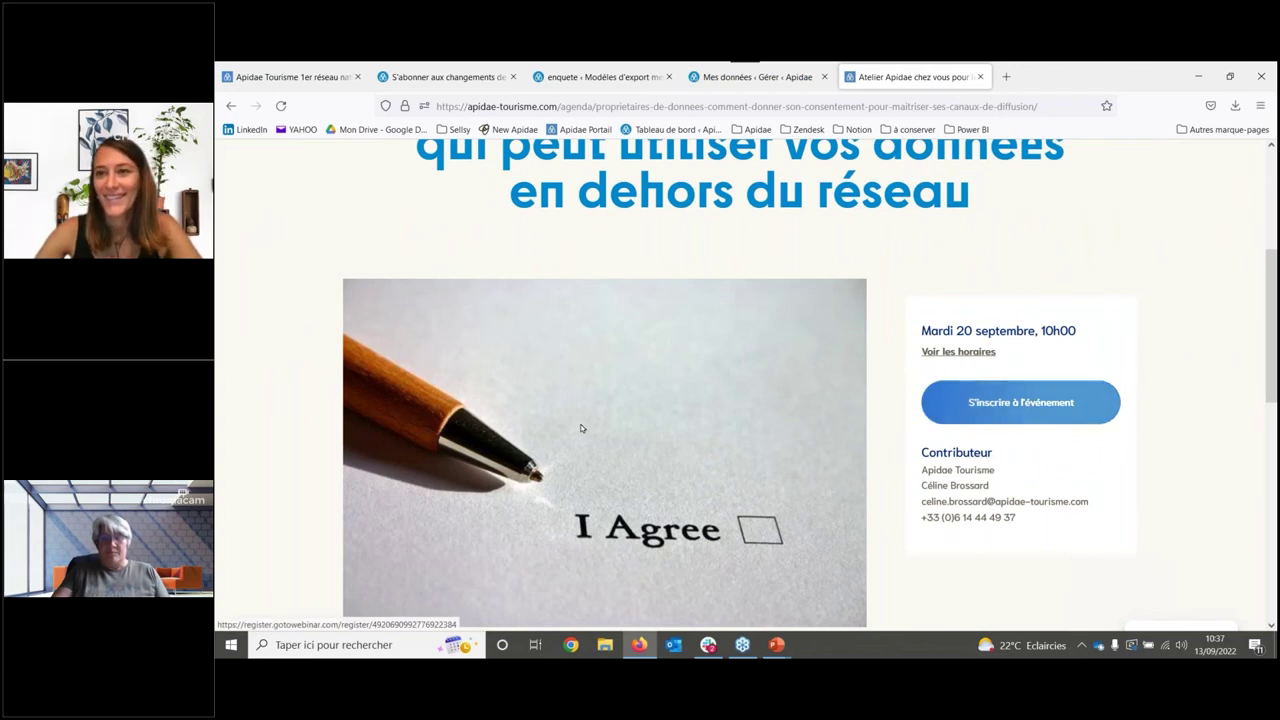
{"action": "scroll", "coordinate": [581, 428], "scroll_direction": "down", "scroll_amount": 1}
{"action": "scroll", "coordinate": [581, 428], "scroll_direction": "down", "scroll_amount": 2}
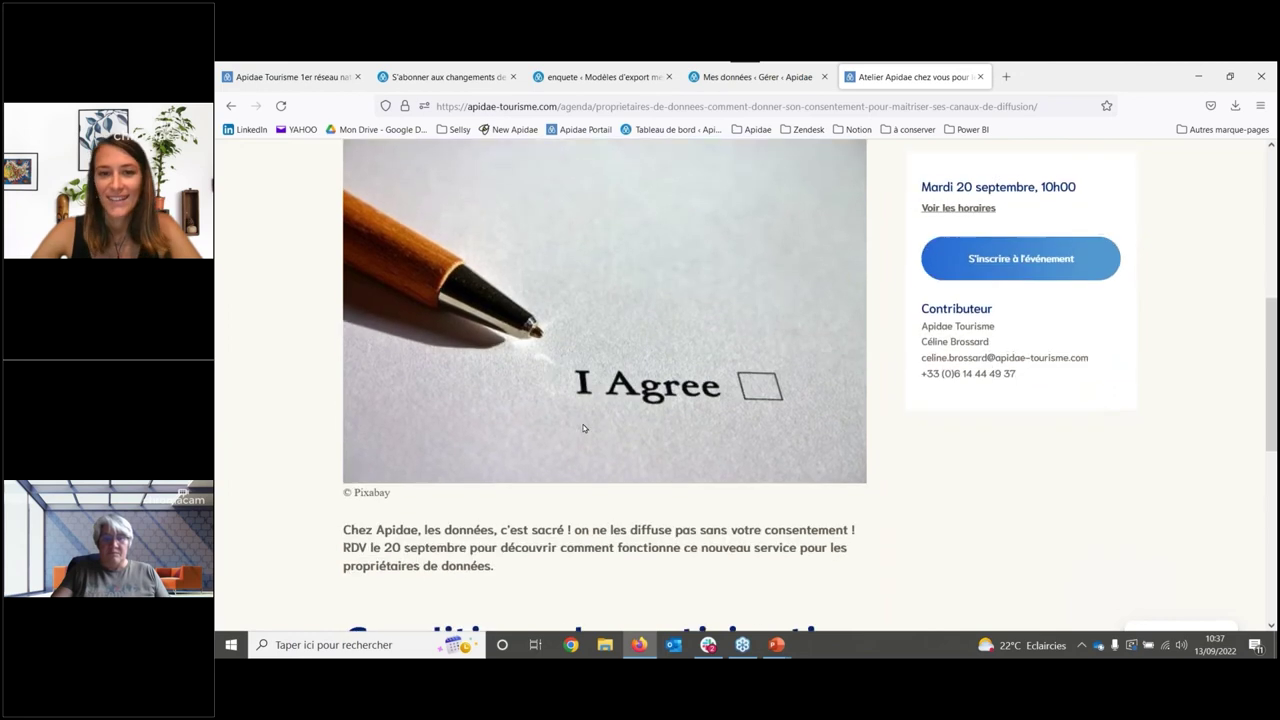
{"action": "scroll", "coordinate": [583, 428], "scroll_direction": "up", "scroll_amount": 2}
{"action": "scroll", "coordinate": [583, 428], "scroll_direction": "up", "scroll_amount": 2}
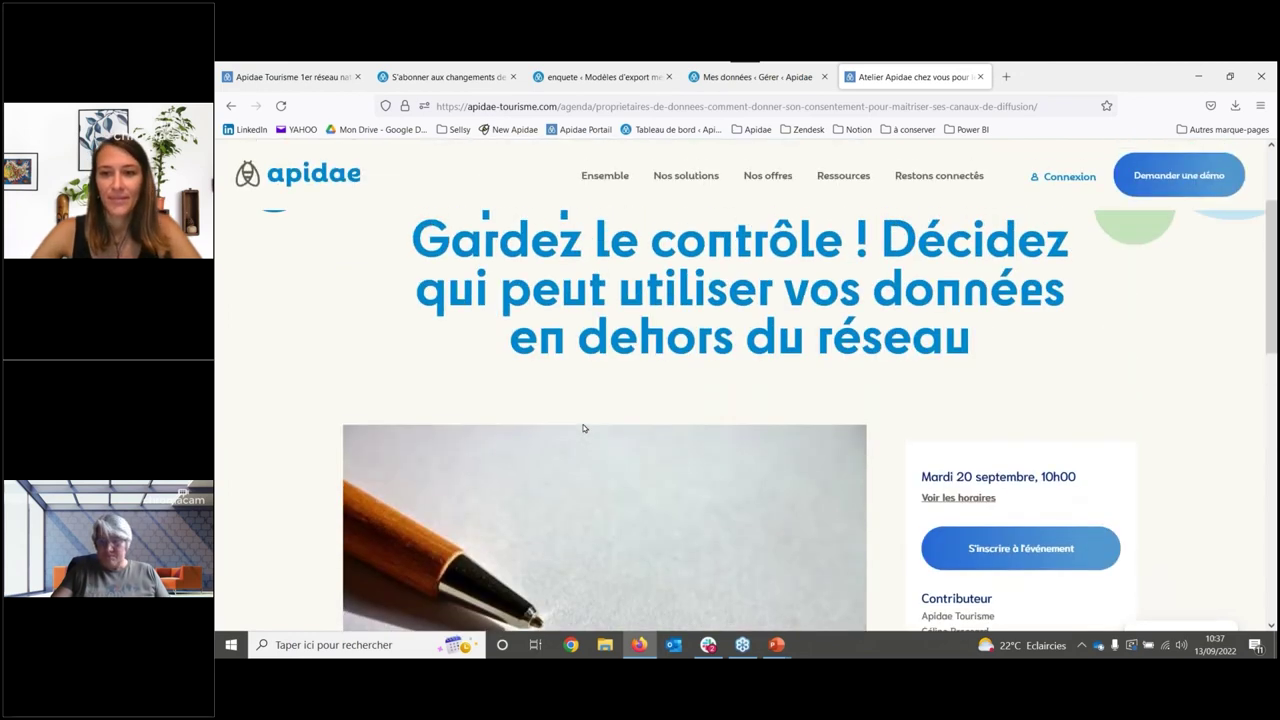
{"action": "scroll", "coordinate": [583, 428], "scroll_direction": "up", "scroll_amount": 1}
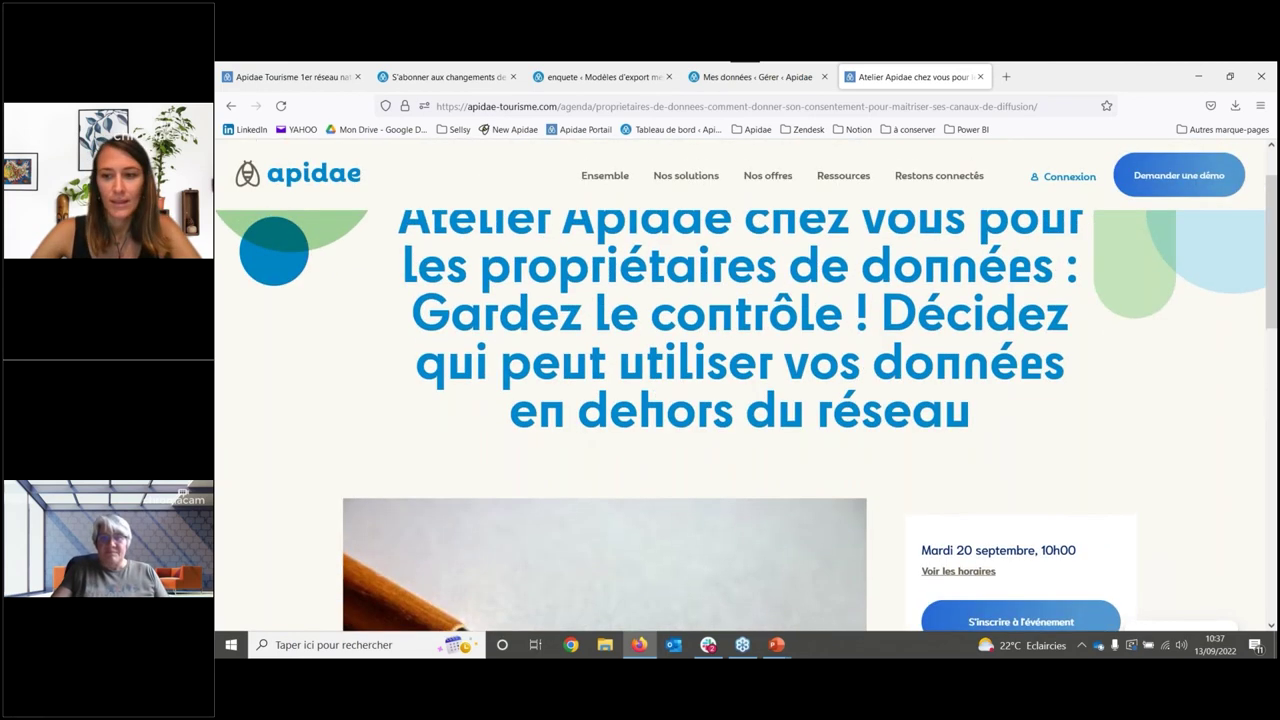
{"action": "scroll", "coordinate": [583, 428], "scroll_direction": "up", "scroll_amount": 1}
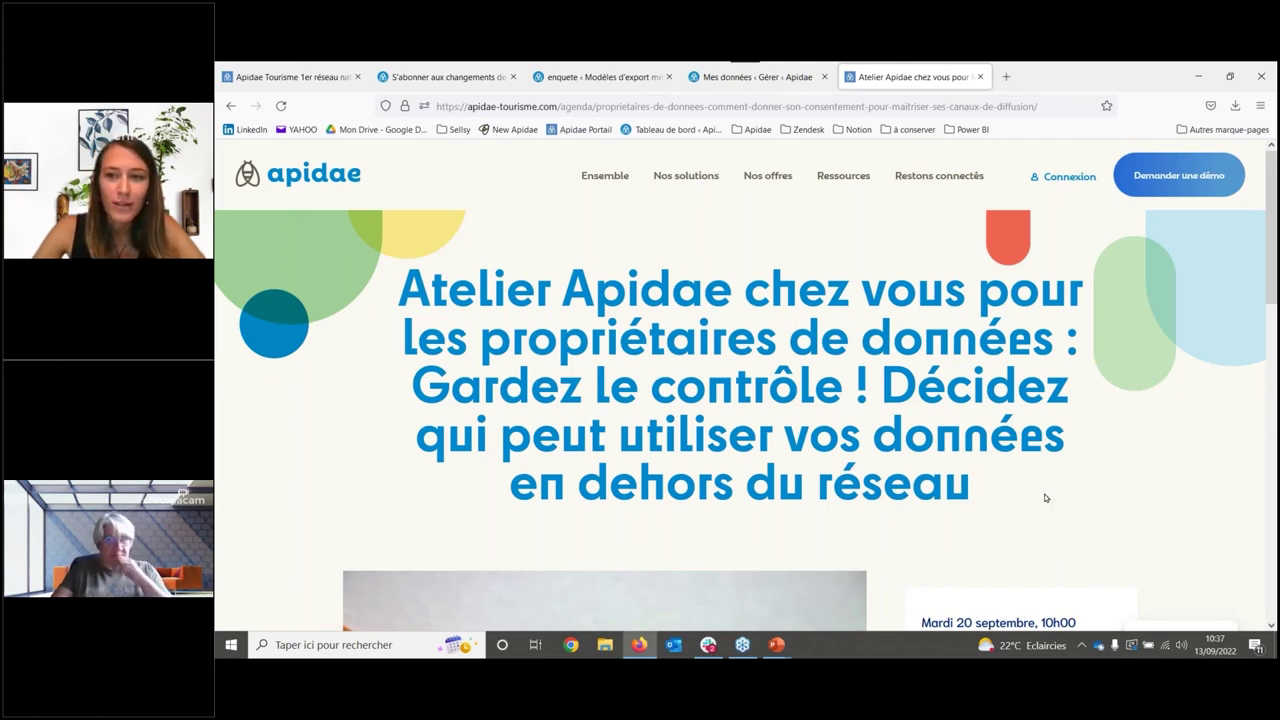
Open the "Usage de la Marque" resource page on the Apidae site and read through its logo usage rules.
{"action": "mouse_move", "coordinate": [610, 203]}
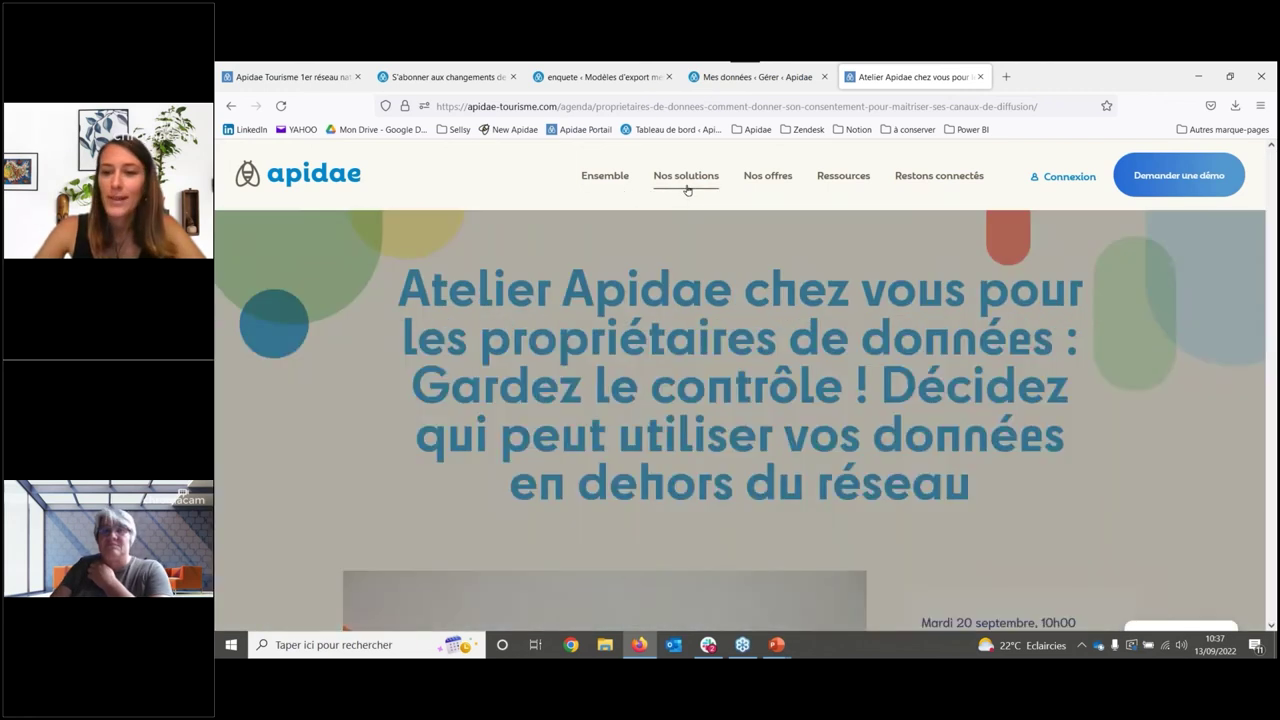
{"action": "mouse_move", "coordinate": [687, 190]}
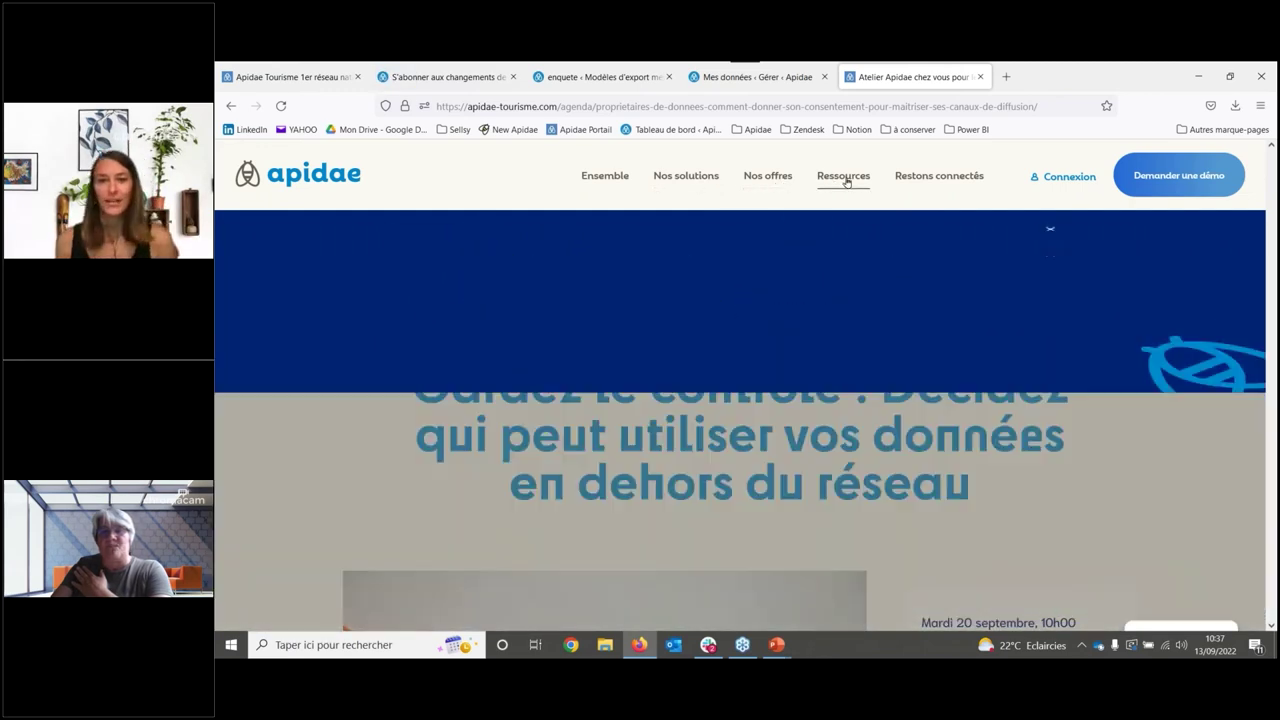
{"action": "mouse_move", "coordinate": [846, 182]}
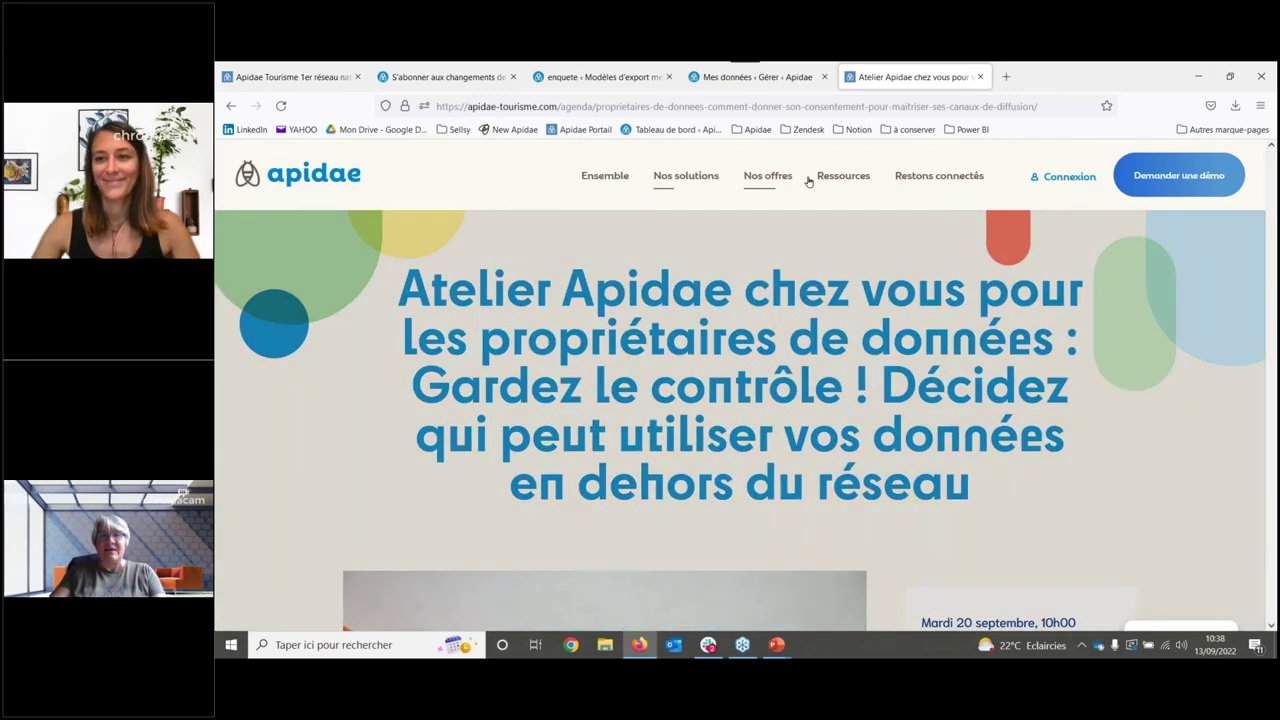
{"action": "mouse_move", "coordinate": [834, 177]}
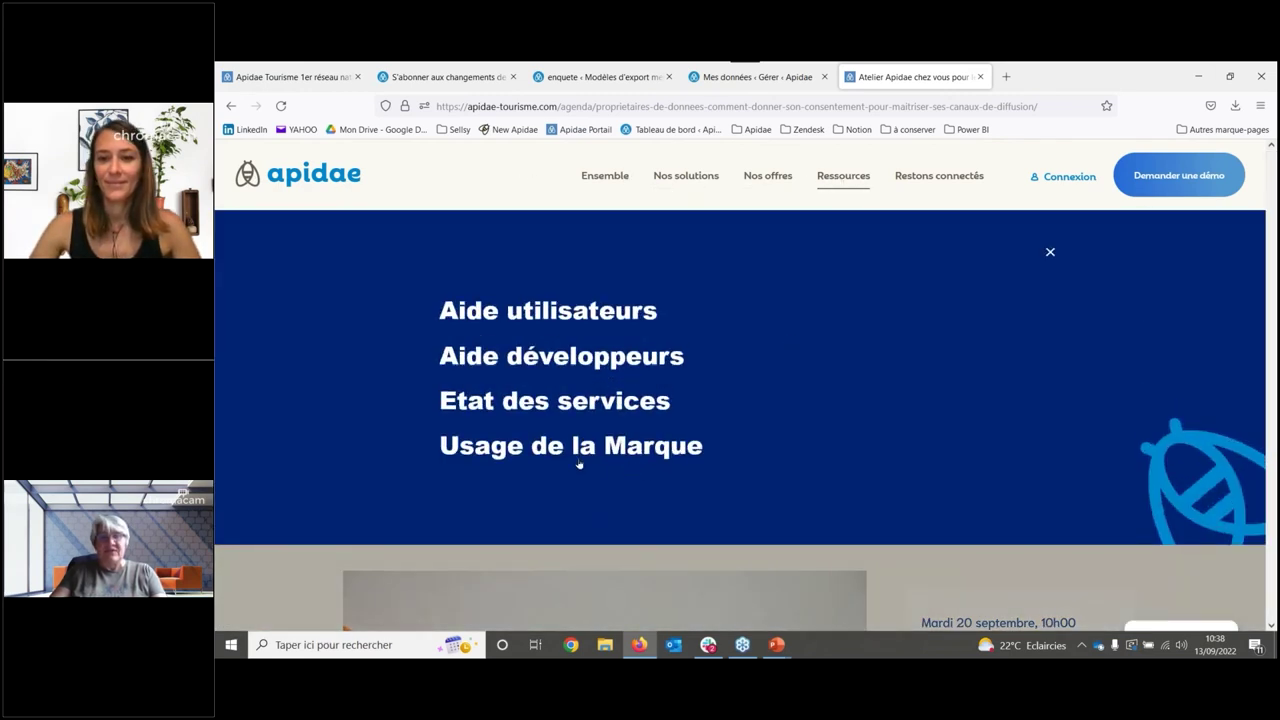
{"action": "left_click", "coordinate": [643, 447]}
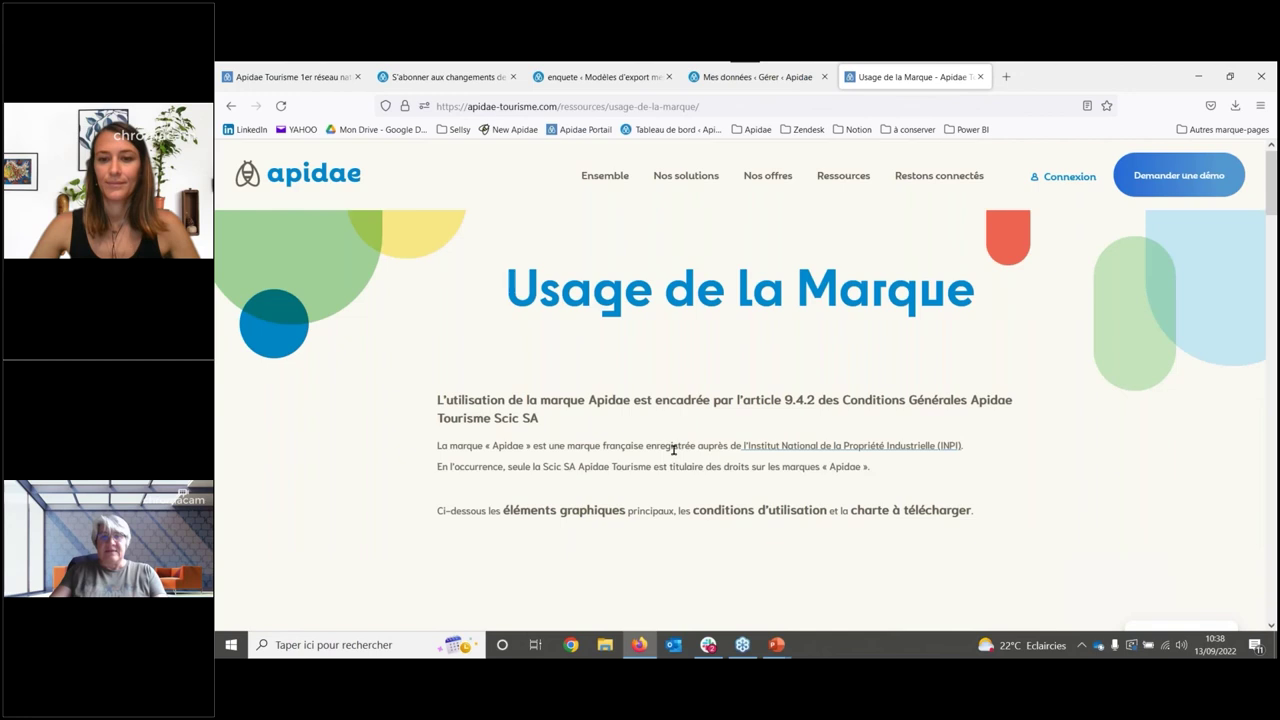
{"action": "scroll", "coordinate": [671, 452], "scroll_direction": "down", "scroll_amount": 4}
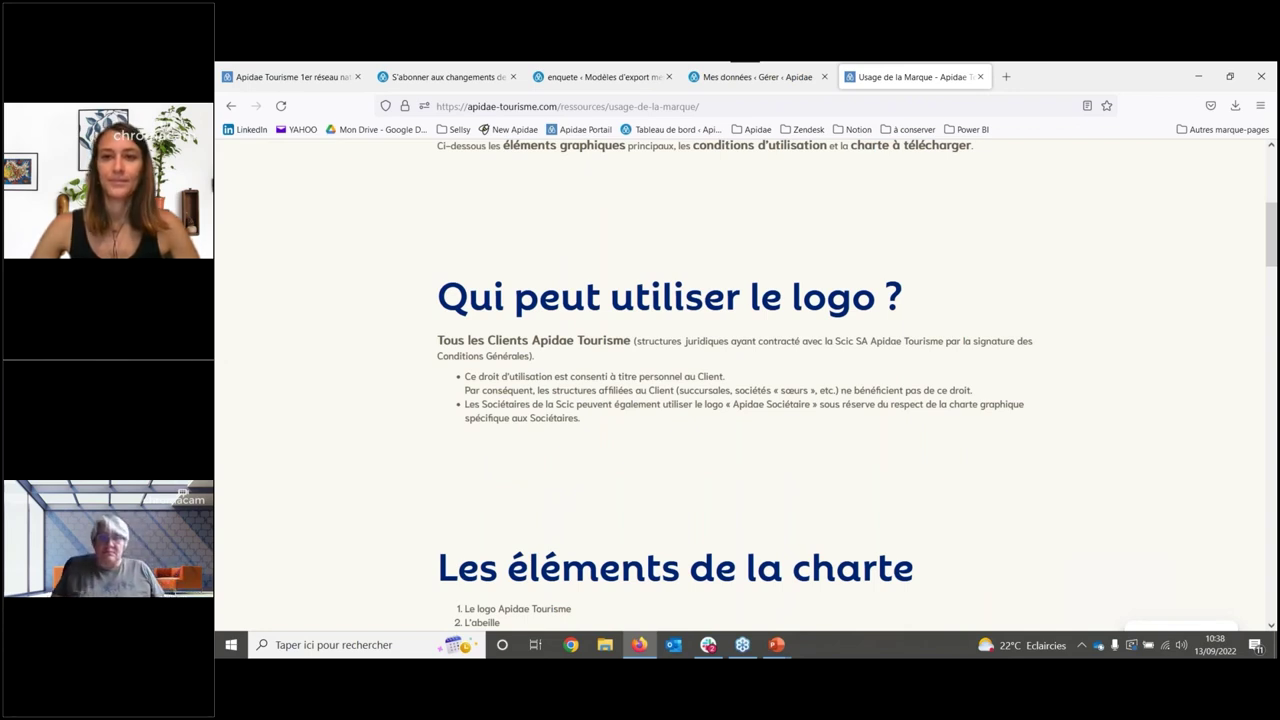
{"action": "scroll", "coordinate": [857, 386], "scroll_direction": "down", "scroll_amount": 5}
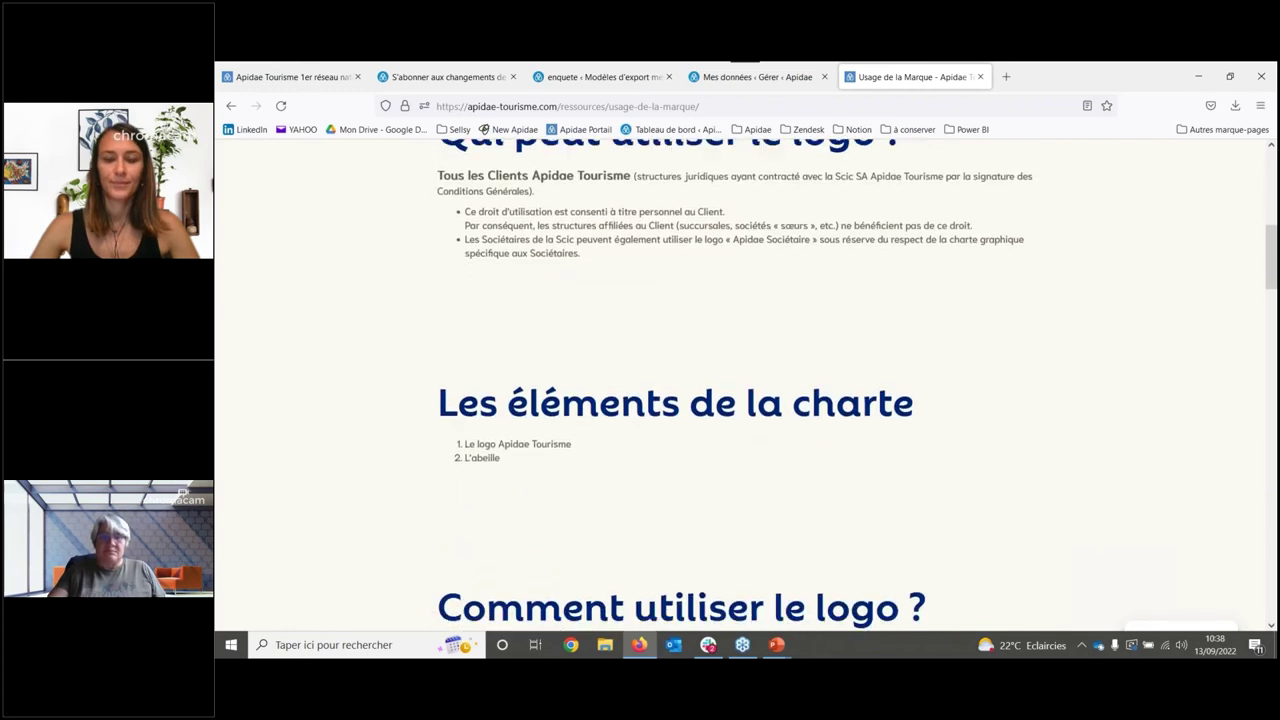
Read the remaining brand usage sections, from how to use the logo to the rules for members who are not clients.
{"action": "scroll", "coordinate": [857, 386], "scroll_direction": "down", "scroll_amount": 3}
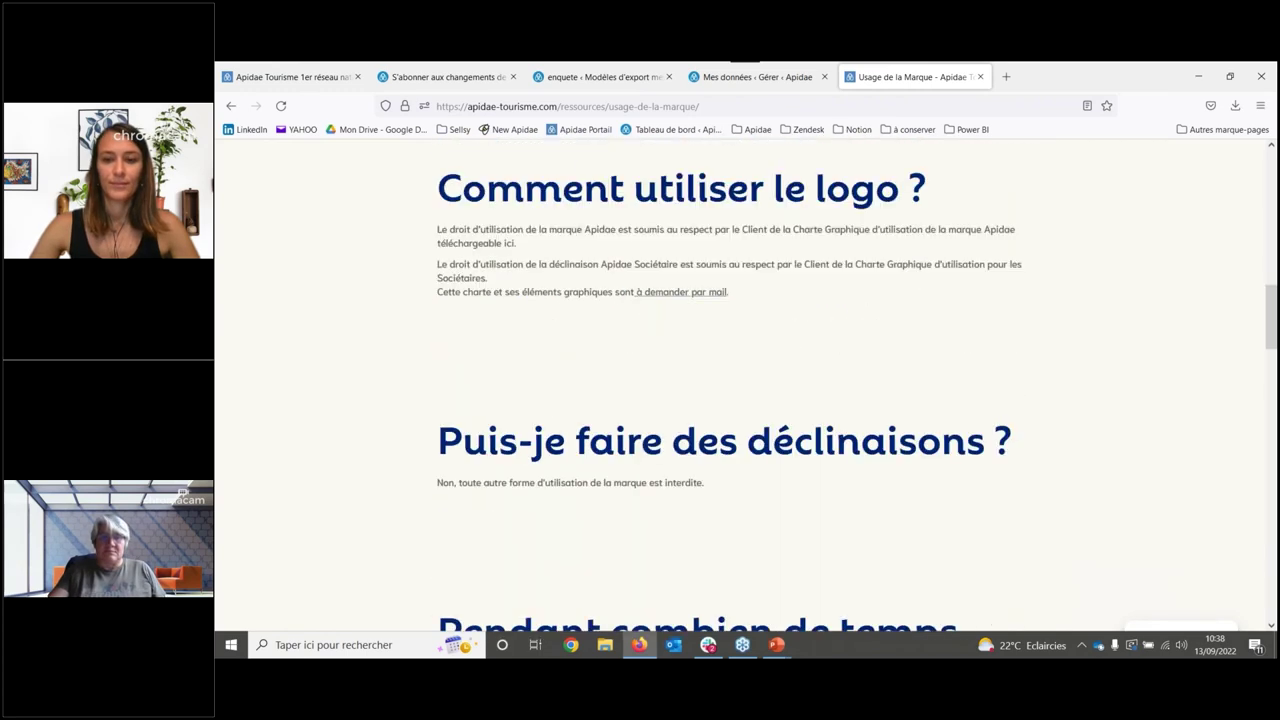
{"action": "scroll", "coordinate": [857, 386], "scroll_direction": "down", "scroll_amount": 5}
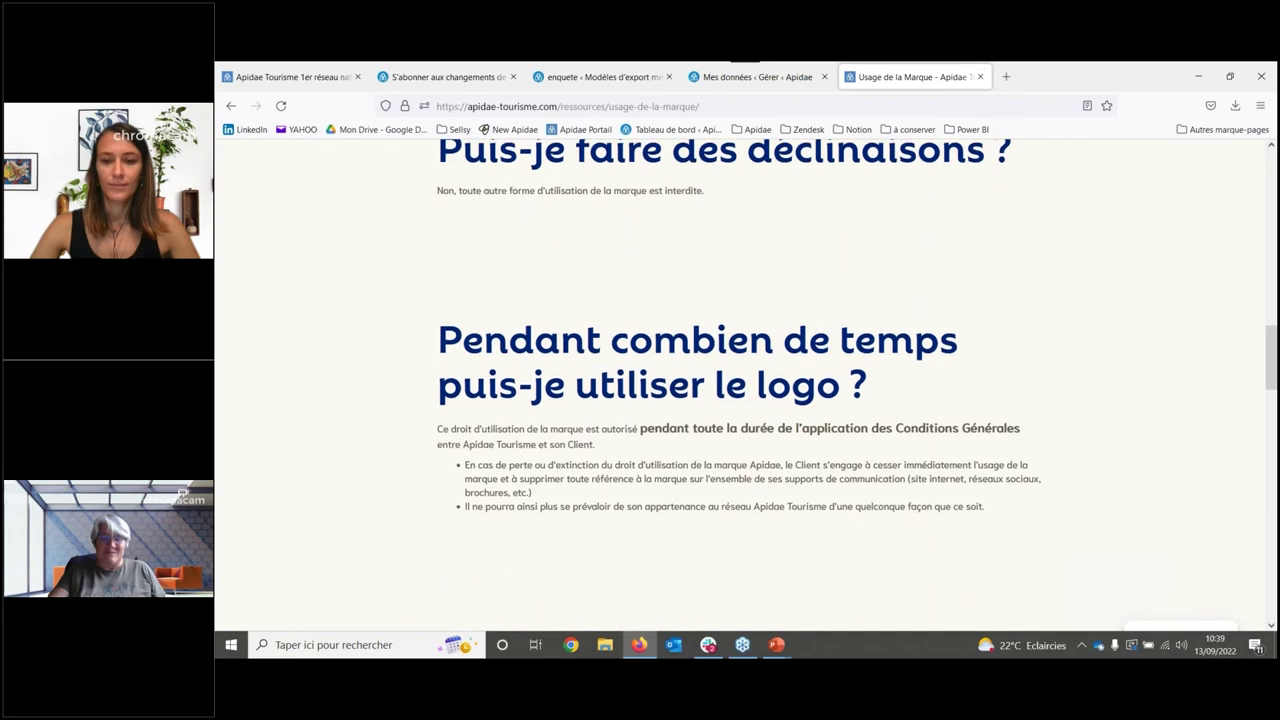
{"action": "scroll", "coordinate": [857, 386], "scroll_direction": "down", "scroll_amount": 2}
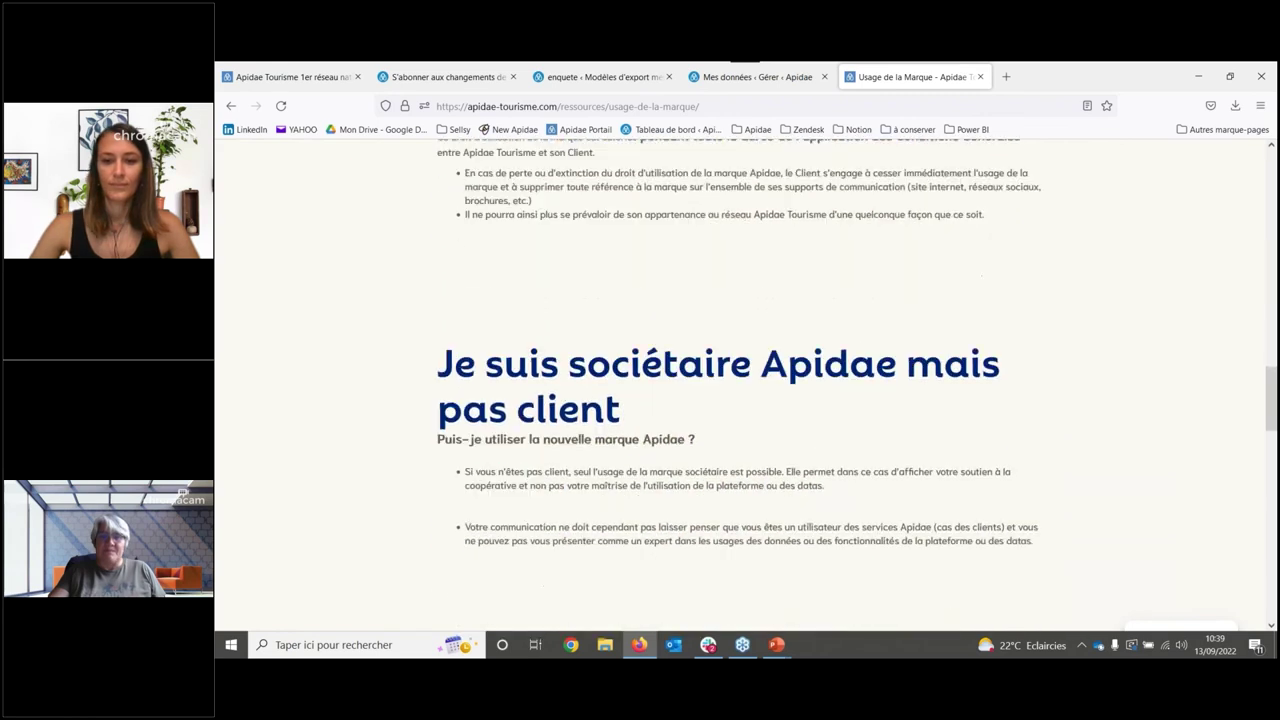
{"action": "scroll", "coordinate": [857, 386], "scroll_direction": "up", "scroll_amount": 3}
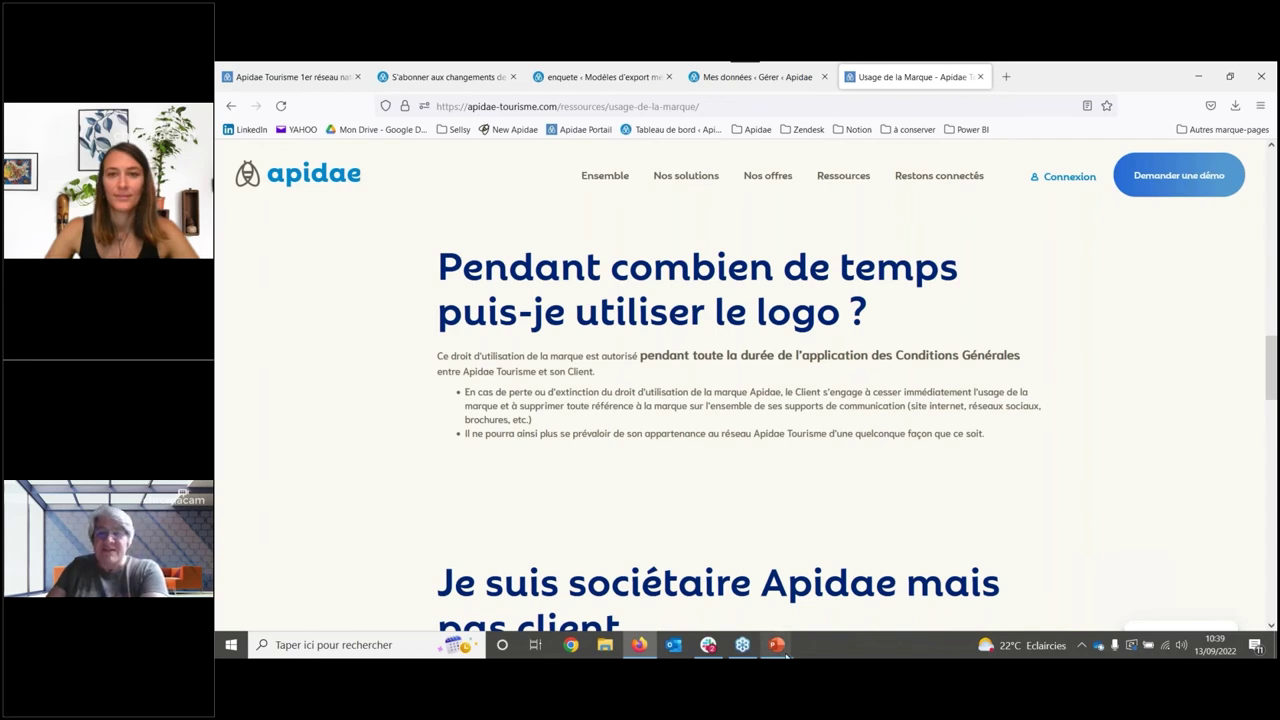
Switch to PowerPoint, resume the slide show on the Agenda slide, and exit it.
{"action": "mouse_move", "coordinate": [771, 651]}
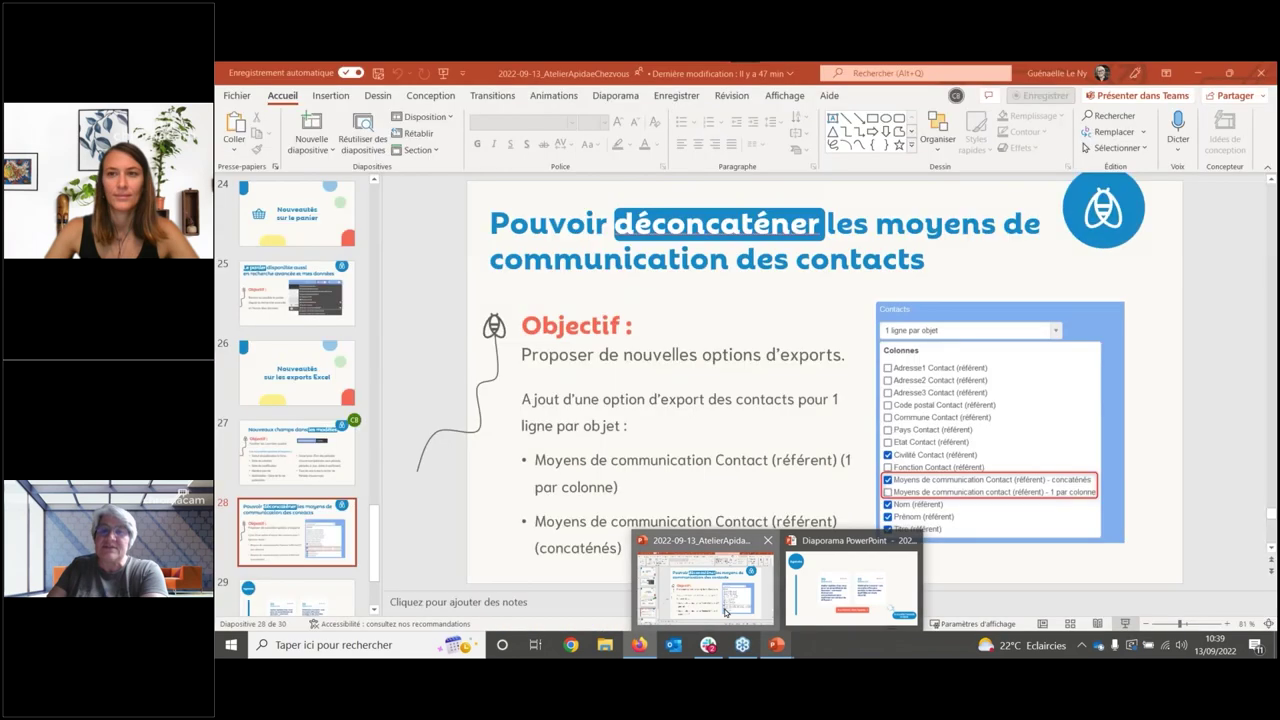
{"action": "left_click", "coordinate": [727, 600]}
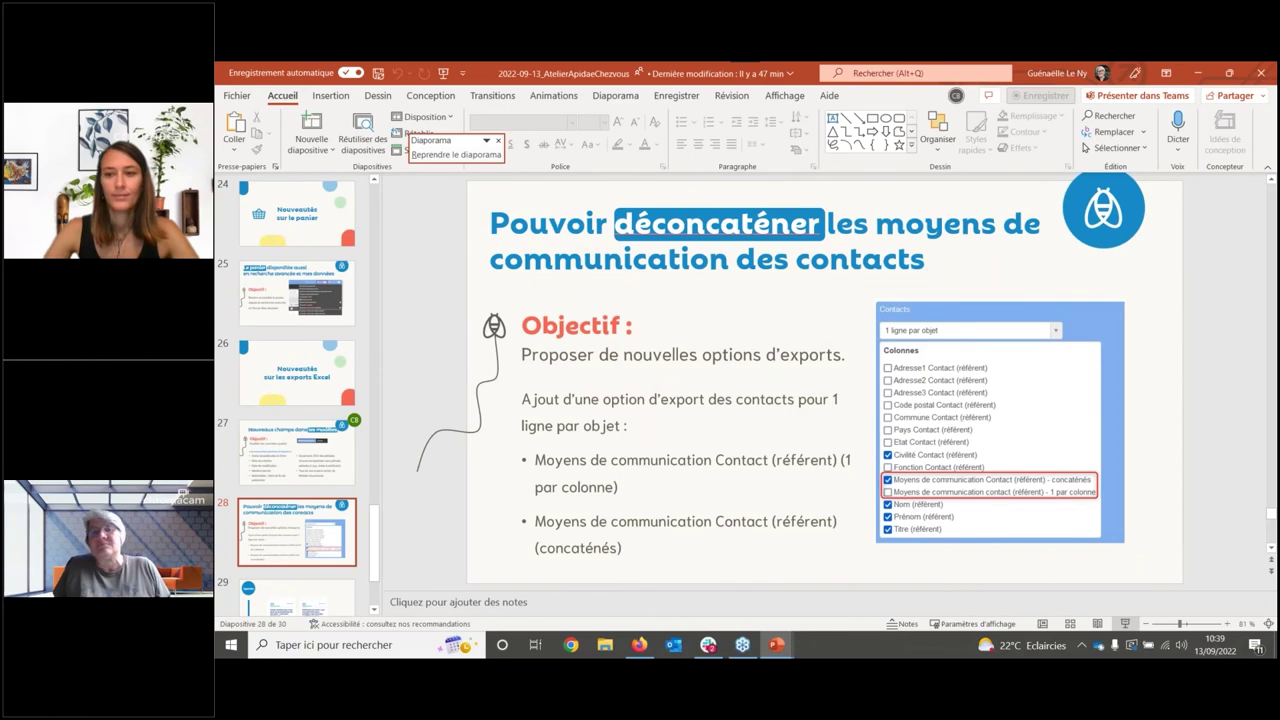
{"action": "left_click", "coordinate": [1124, 624]}
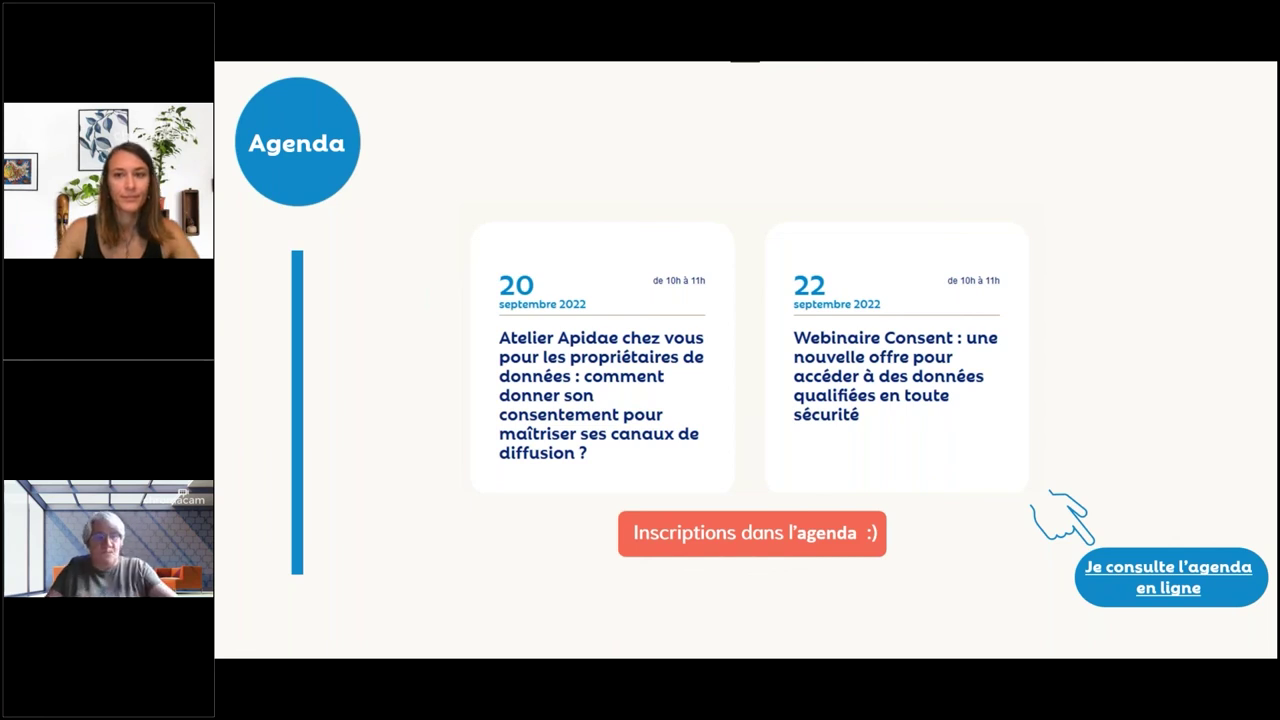
{"action": "key", "text": "Escape"}
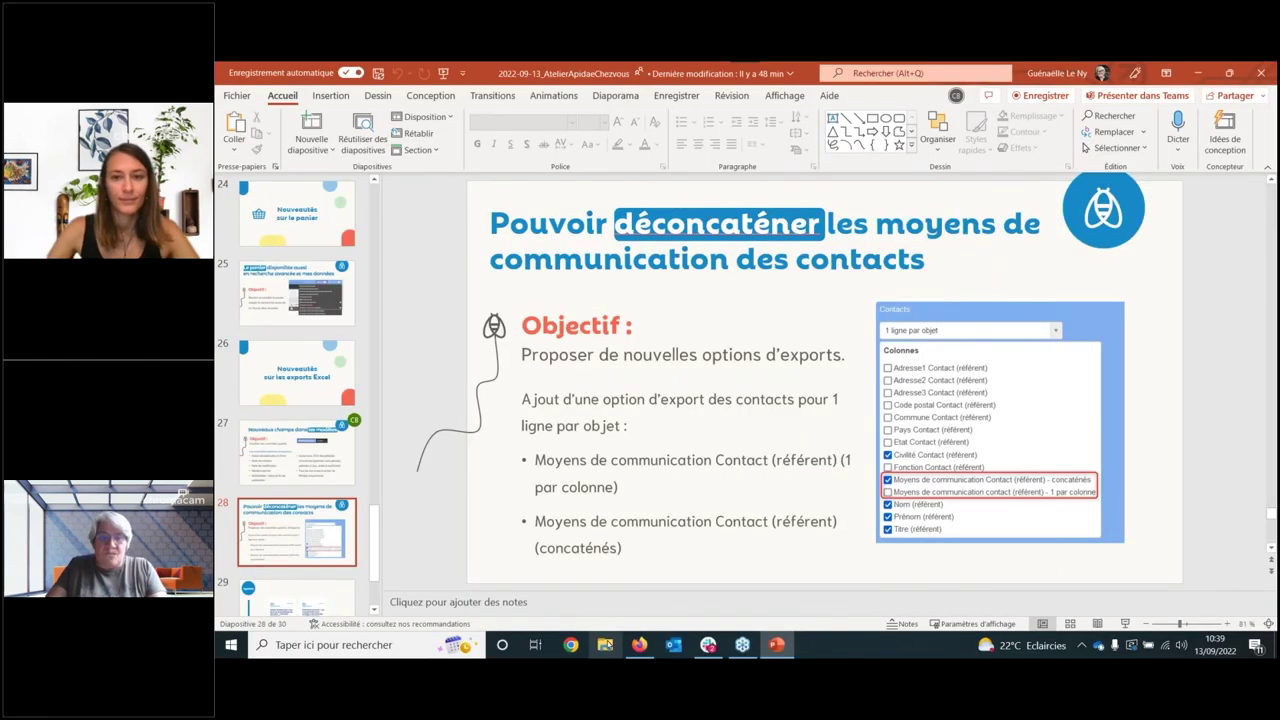
Switch to Firefox, open the "_ TEST Artisanat / savoir-faire" record from Mes données, and view its Présentation section down to the thematic descriptions.
{"action": "left_click", "coordinate": [638, 645]}
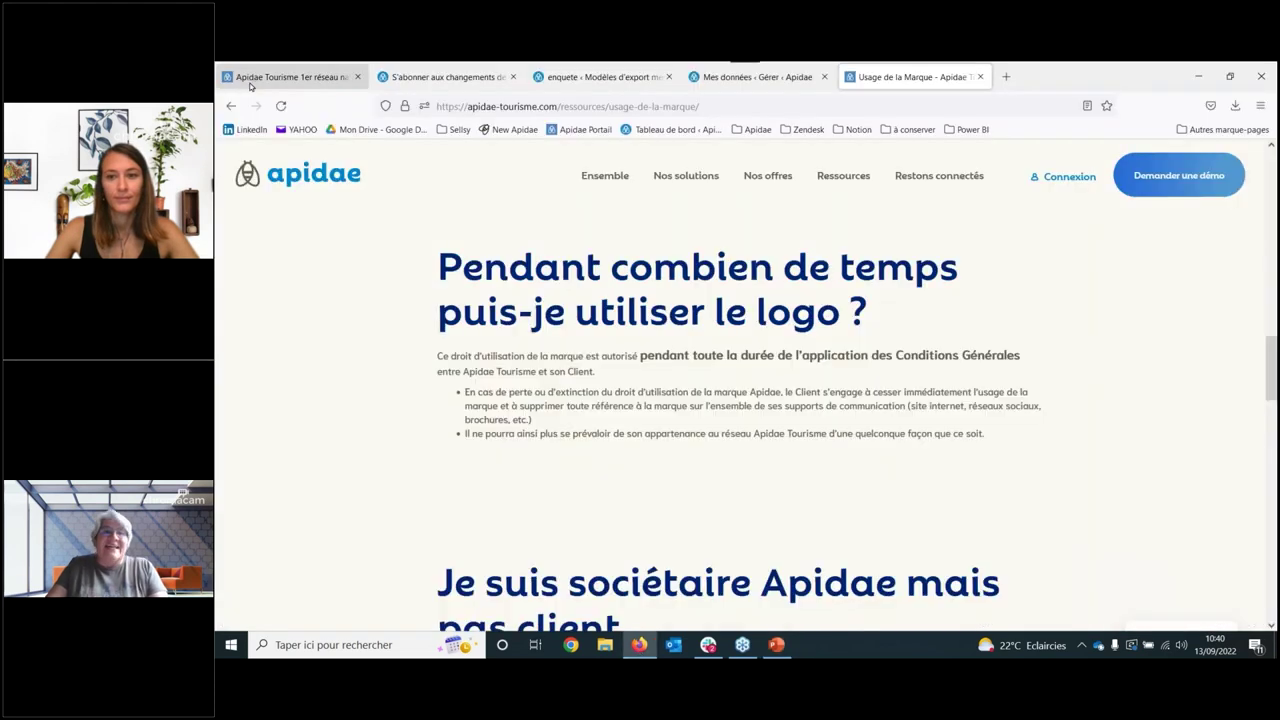
{"action": "left_click", "coordinate": [565, 80]}
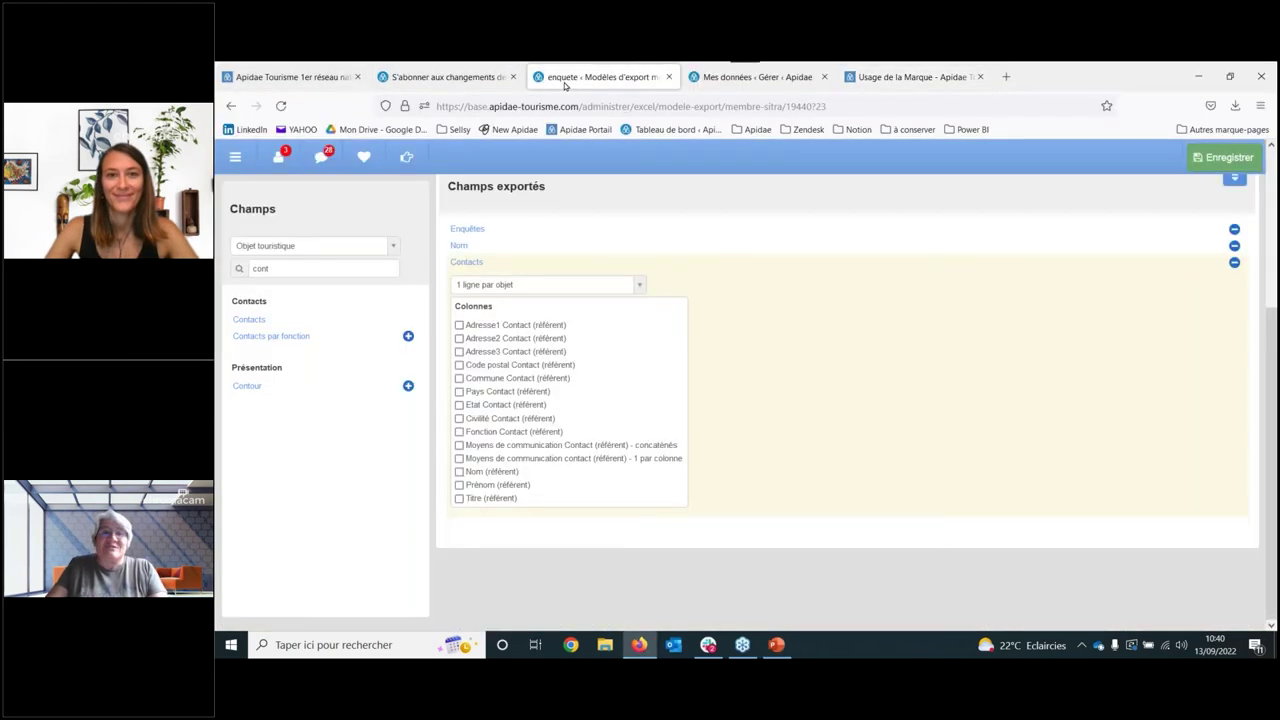
{"action": "left_click", "coordinate": [755, 80]}
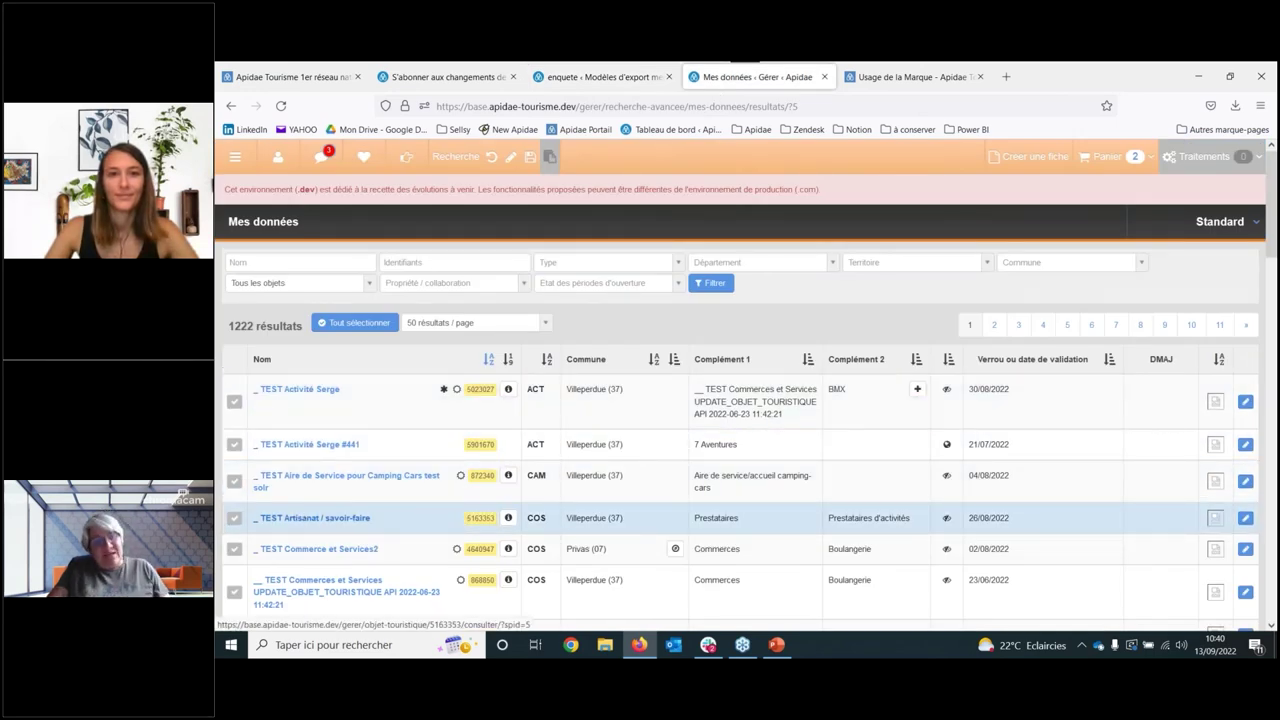
{"action": "left_click", "coordinate": [312, 518]}
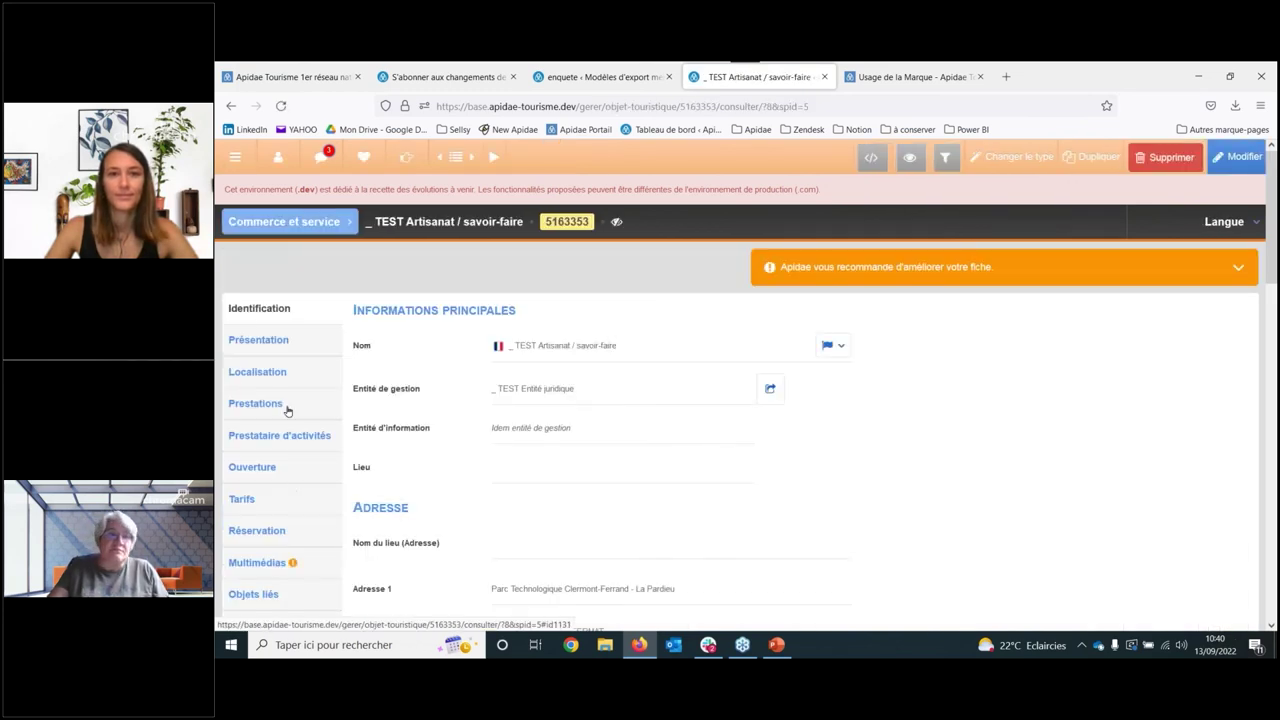
{"action": "left_click", "coordinate": [273, 343]}
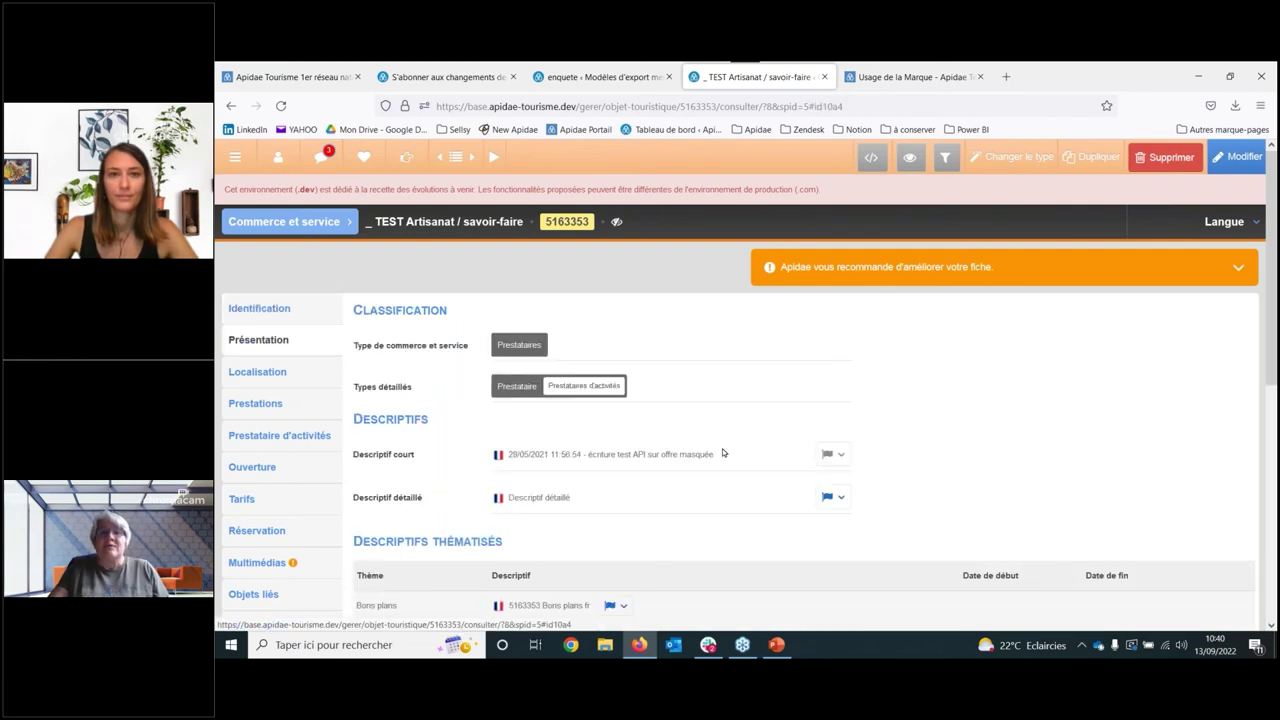
{"action": "scroll", "coordinate": [722, 450], "scroll_direction": "down", "scroll_amount": 3}
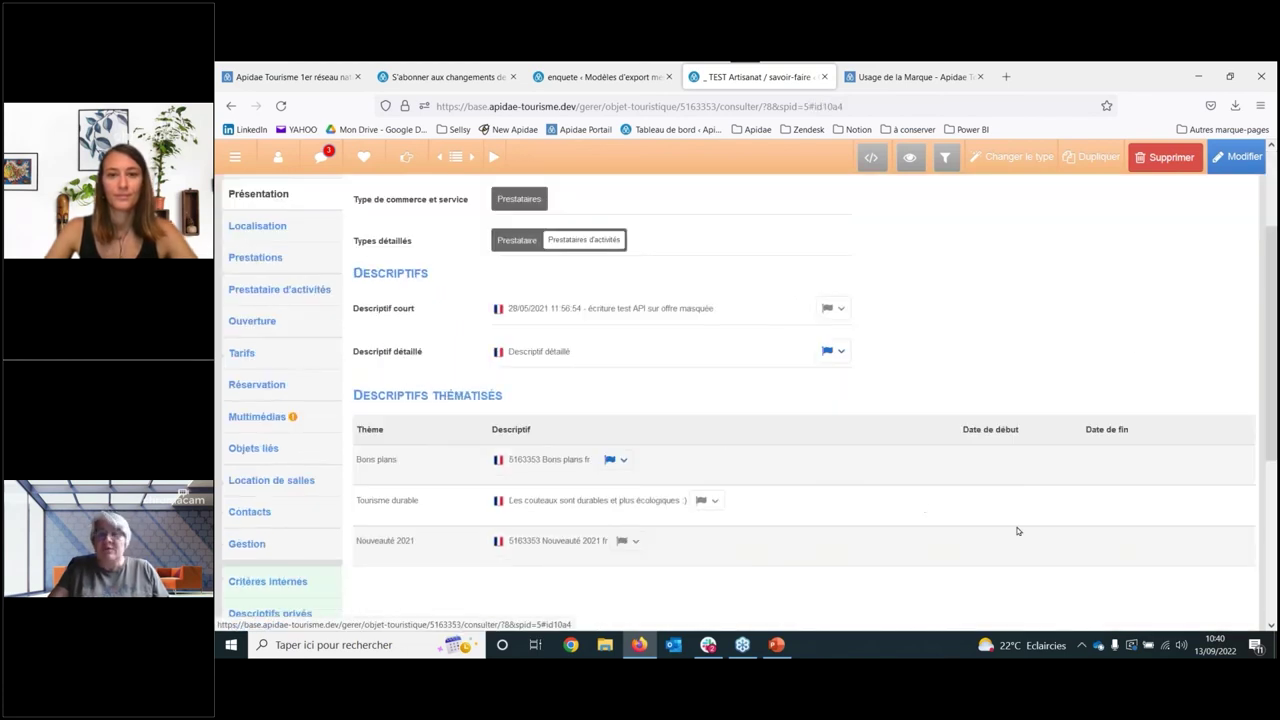
Open the record for editing and view the start and end date fields of the "Bons plans" thematic description, leaving them unchanged.
{"action": "left_click", "coordinate": [1231, 160]}
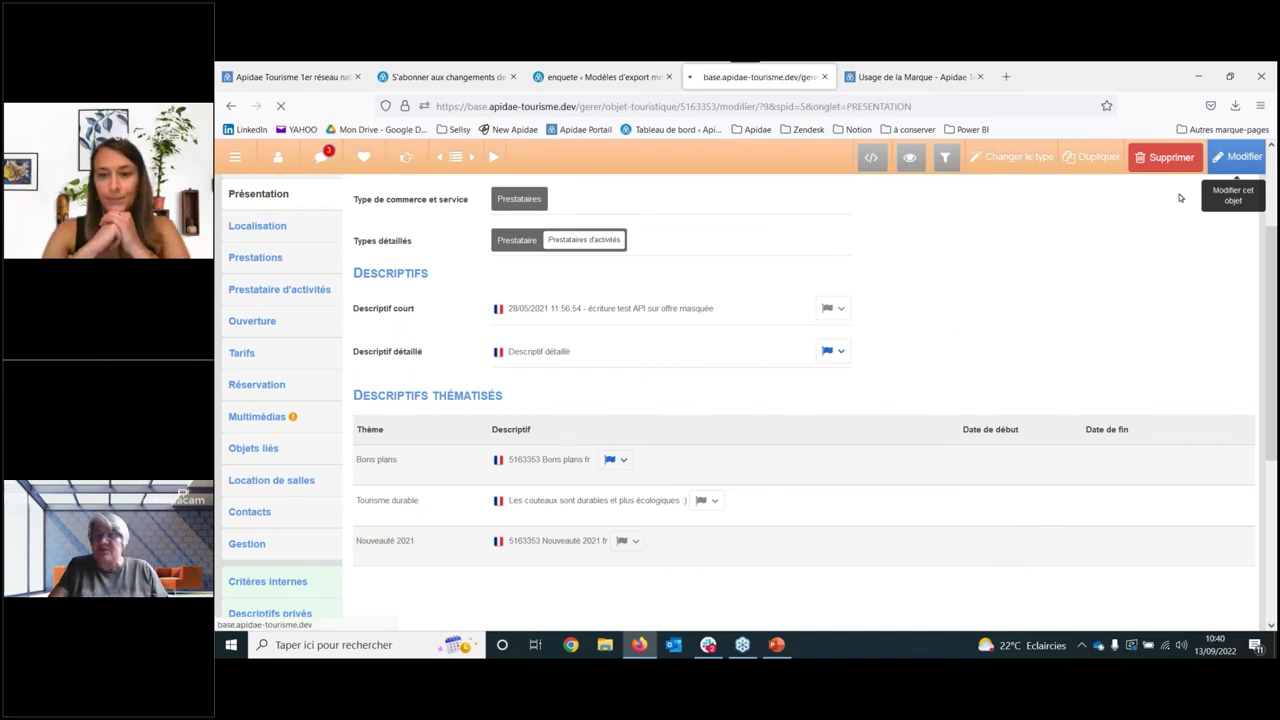
{"action": "scroll", "coordinate": [855, 365], "scroll_direction": "down", "scroll_amount": 5}
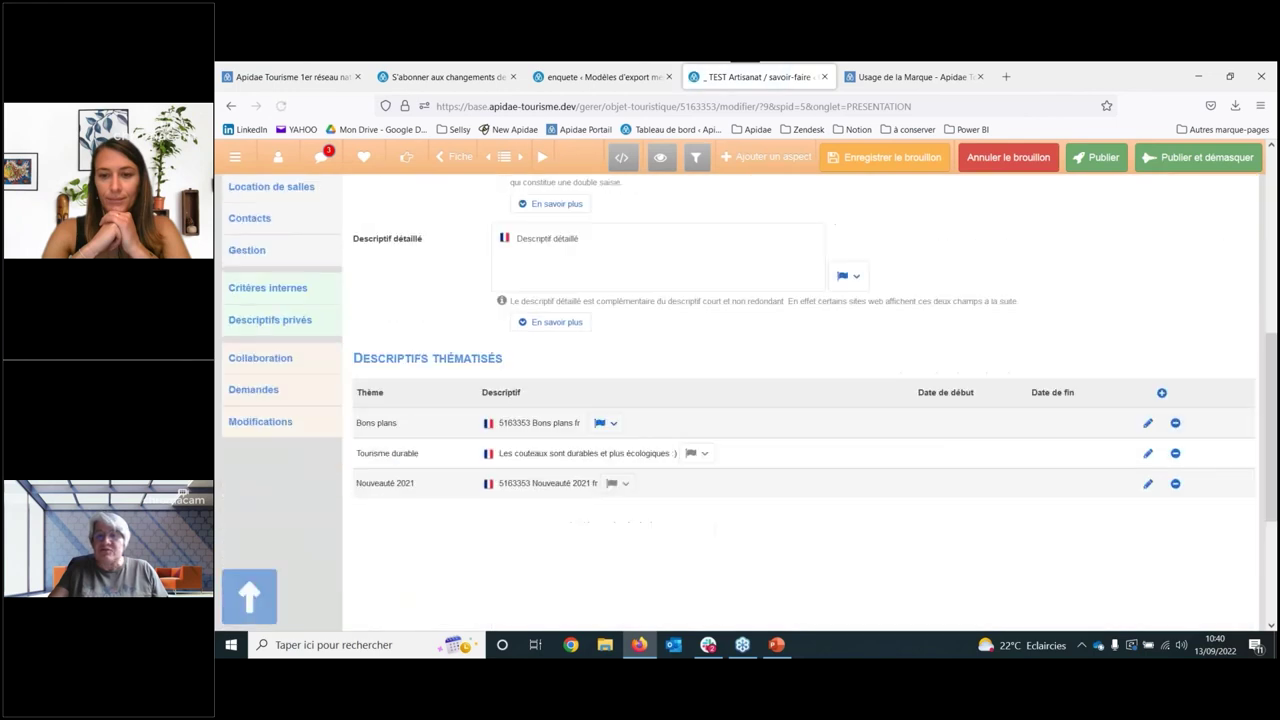
{"action": "scroll", "coordinate": [1122, 318], "scroll_direction": "down", "scroll_amount": 3}
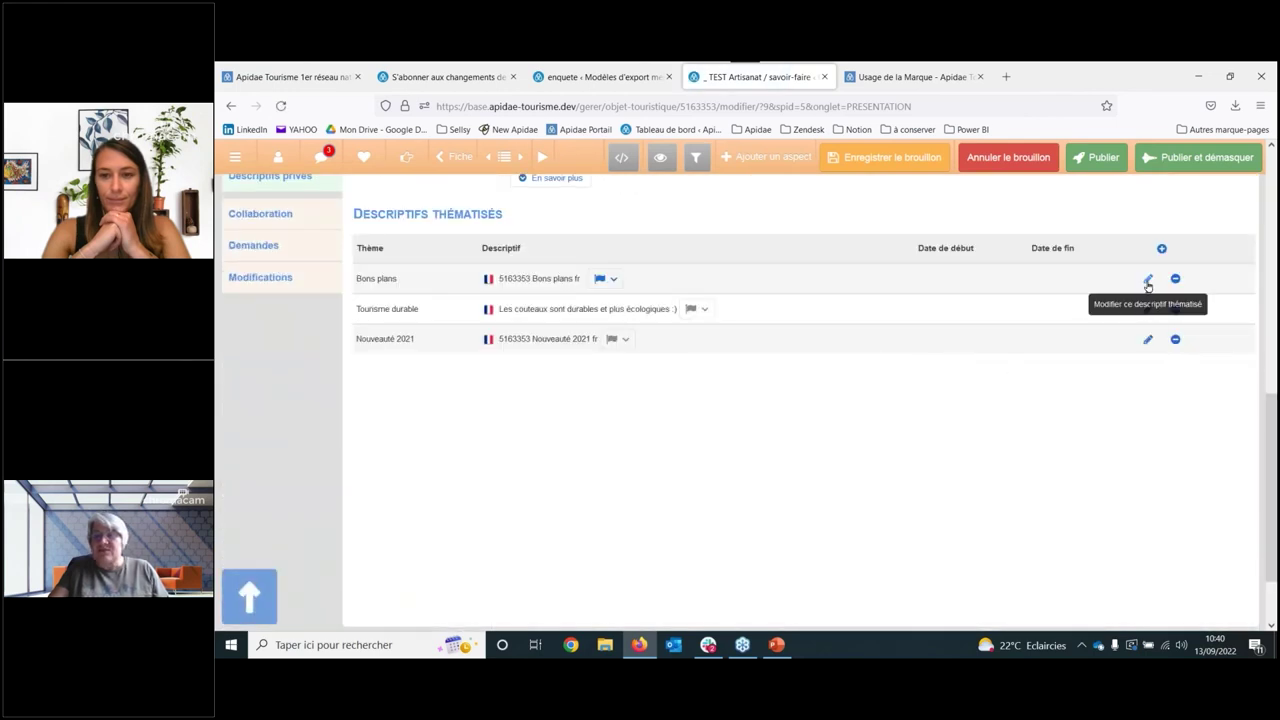
{"action": "left_click", "coordinate": [1147, 282]}
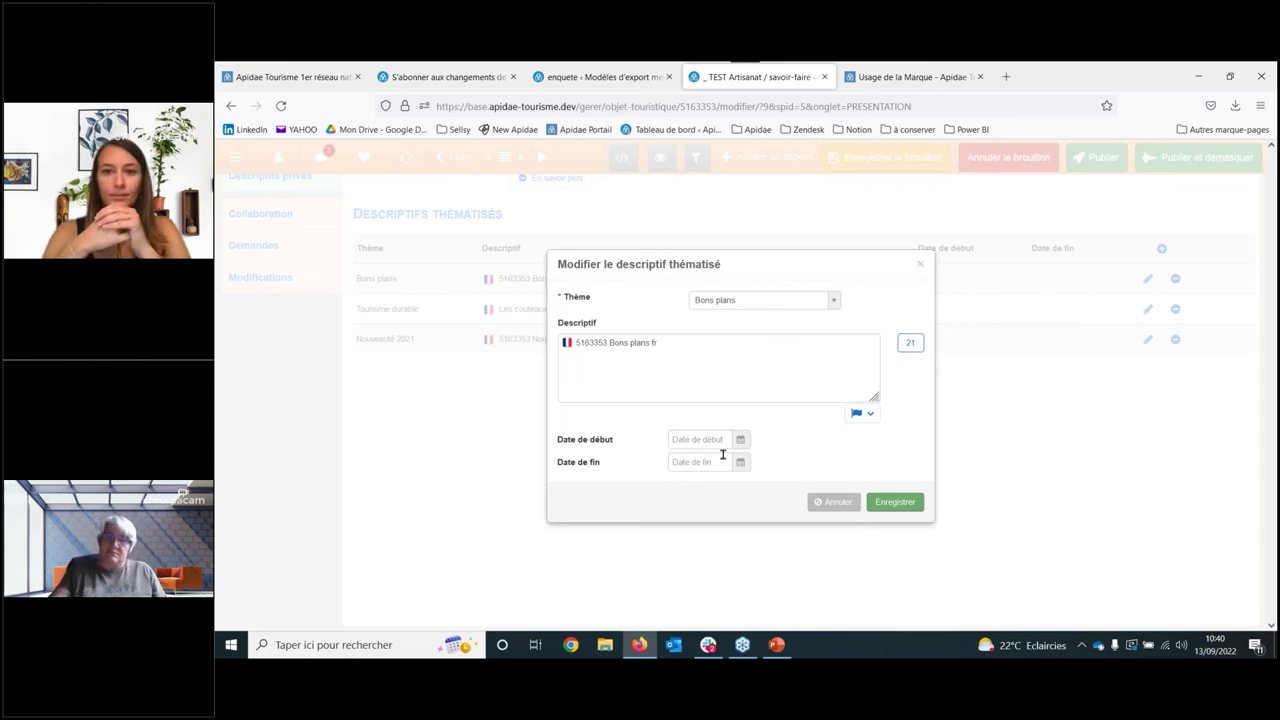
{"action": "left_click", "coordinate": [838, 502]}
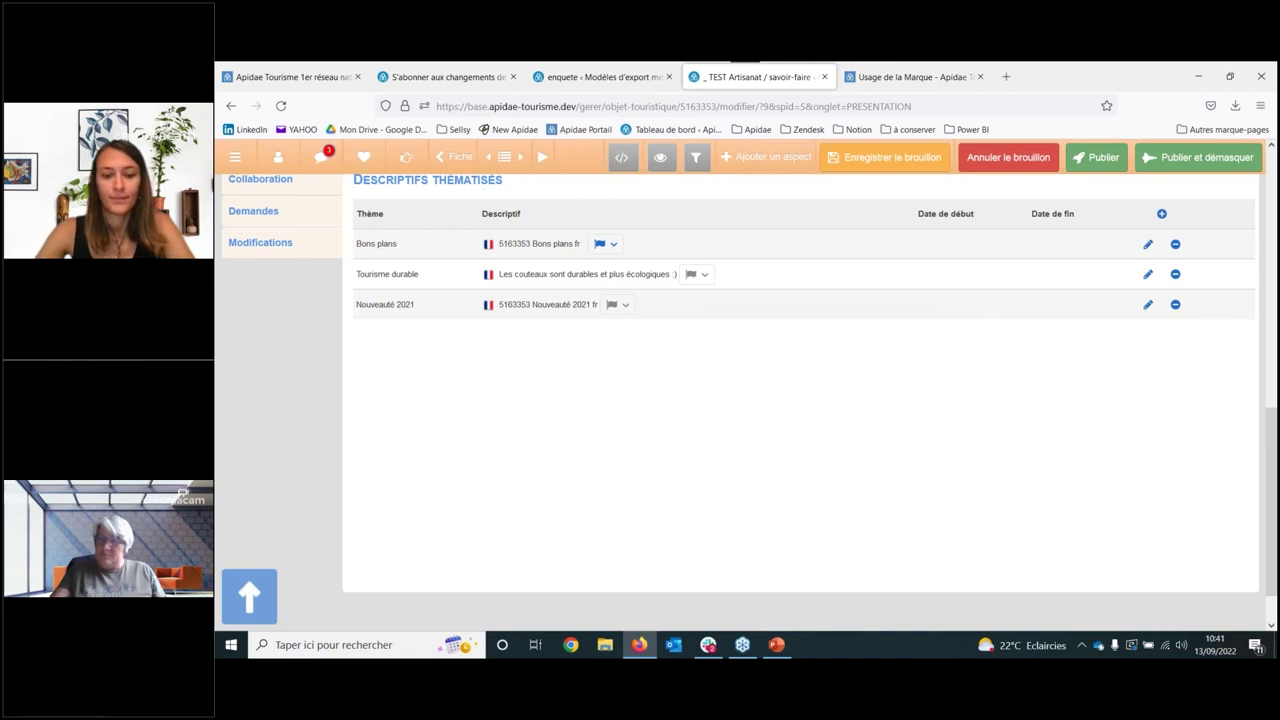
{"action": "scroll", "coordinate": [800, 400], "scroll_direction": "up", "scroll_amount": 1}
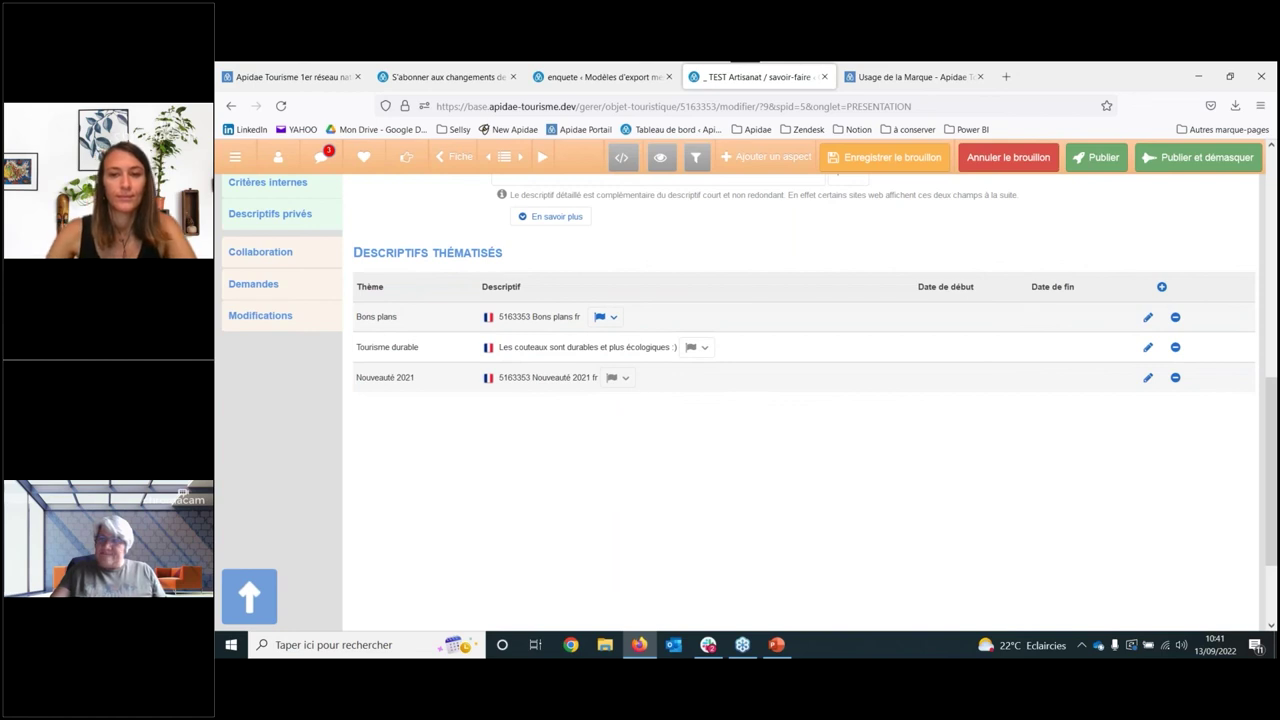
In the "enquete" Excel export model, set the object type of the available fields to Producteur after trying Activité.
{"action": "left_click", "coordinate": [605, 77]}
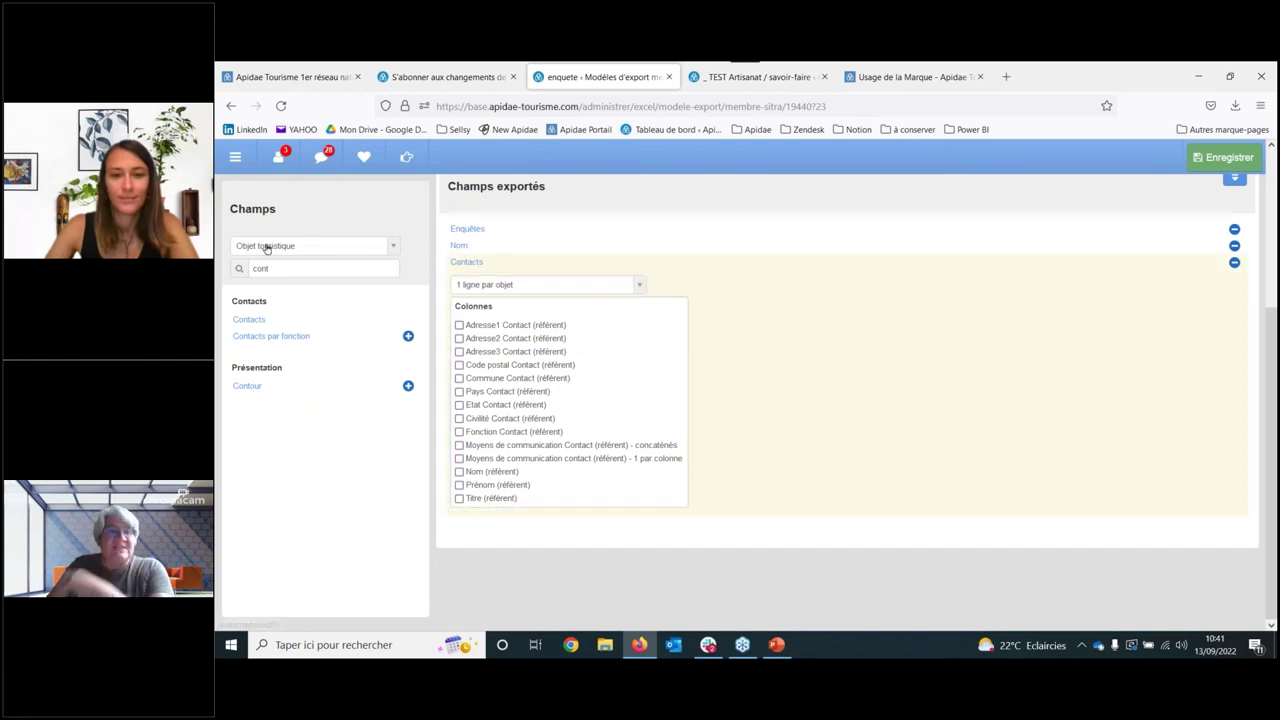
{"action": "left_click", "coordinate": [267, 246]}
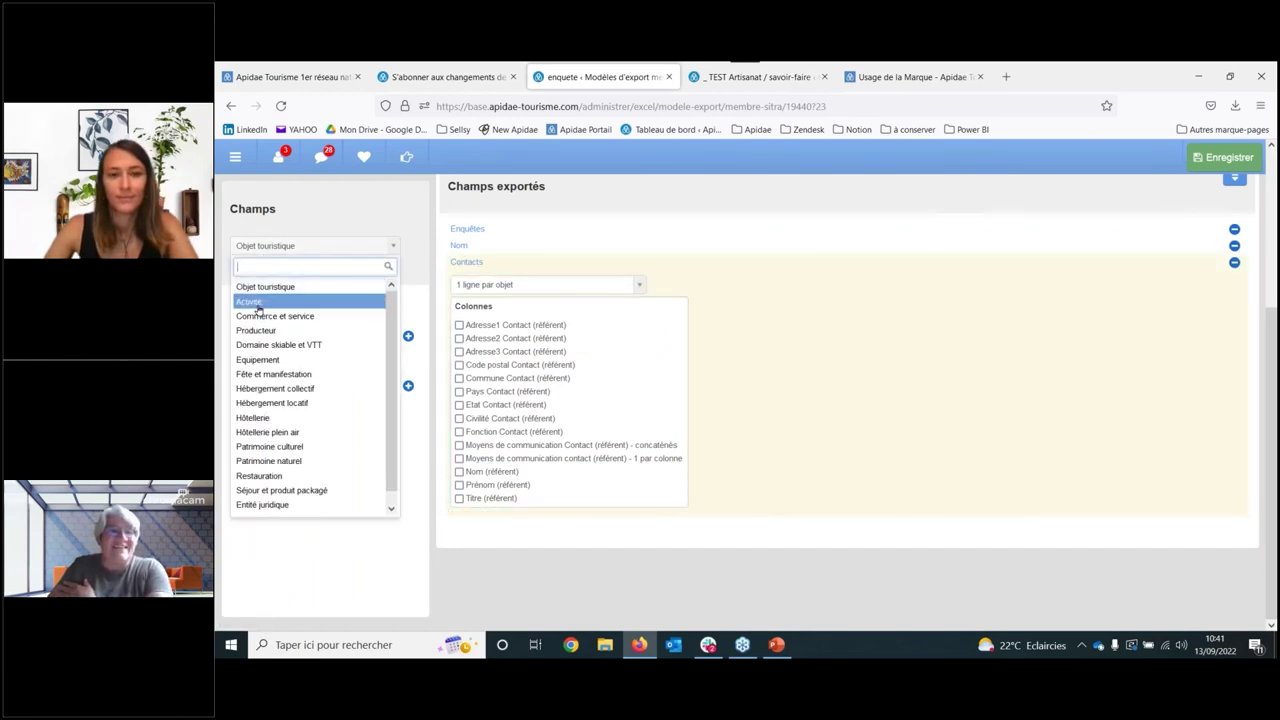
{"action": "left_click", "coordinate": [255, 300]}
{"action": "left_click", "coordinate": [290, 246]}
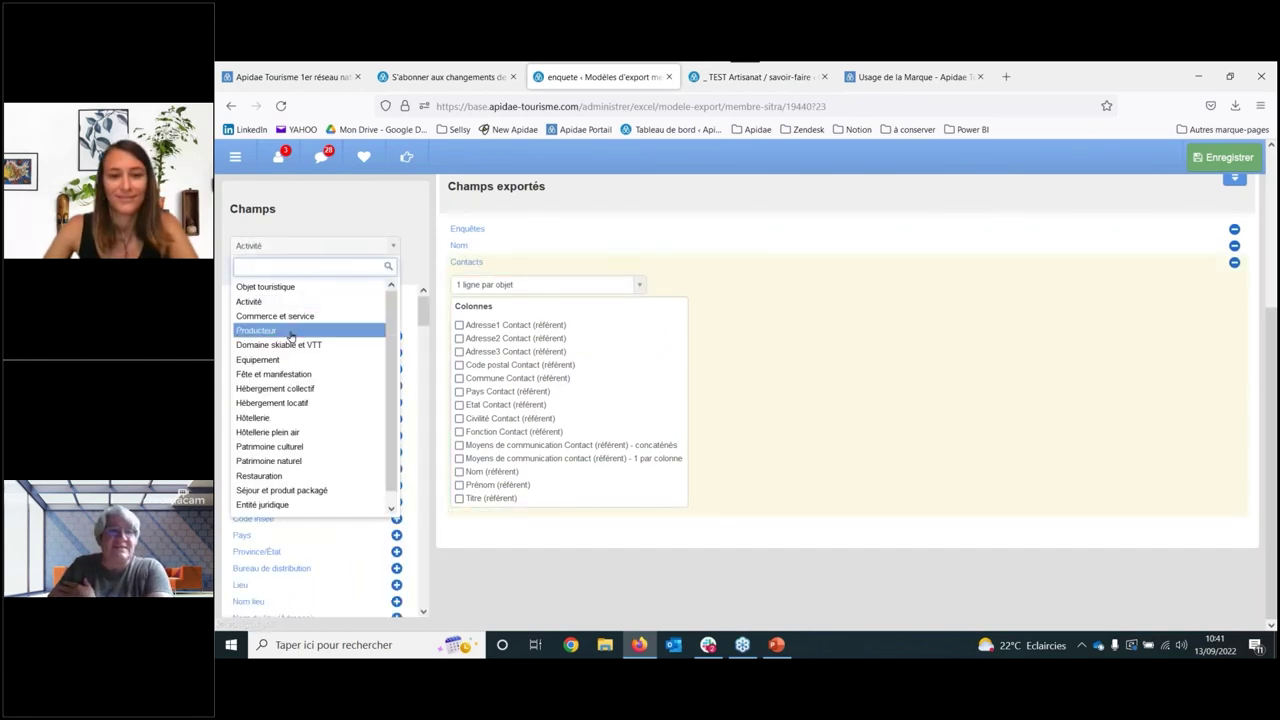
{"action": "left_click", "coordinate": [290, 332]}
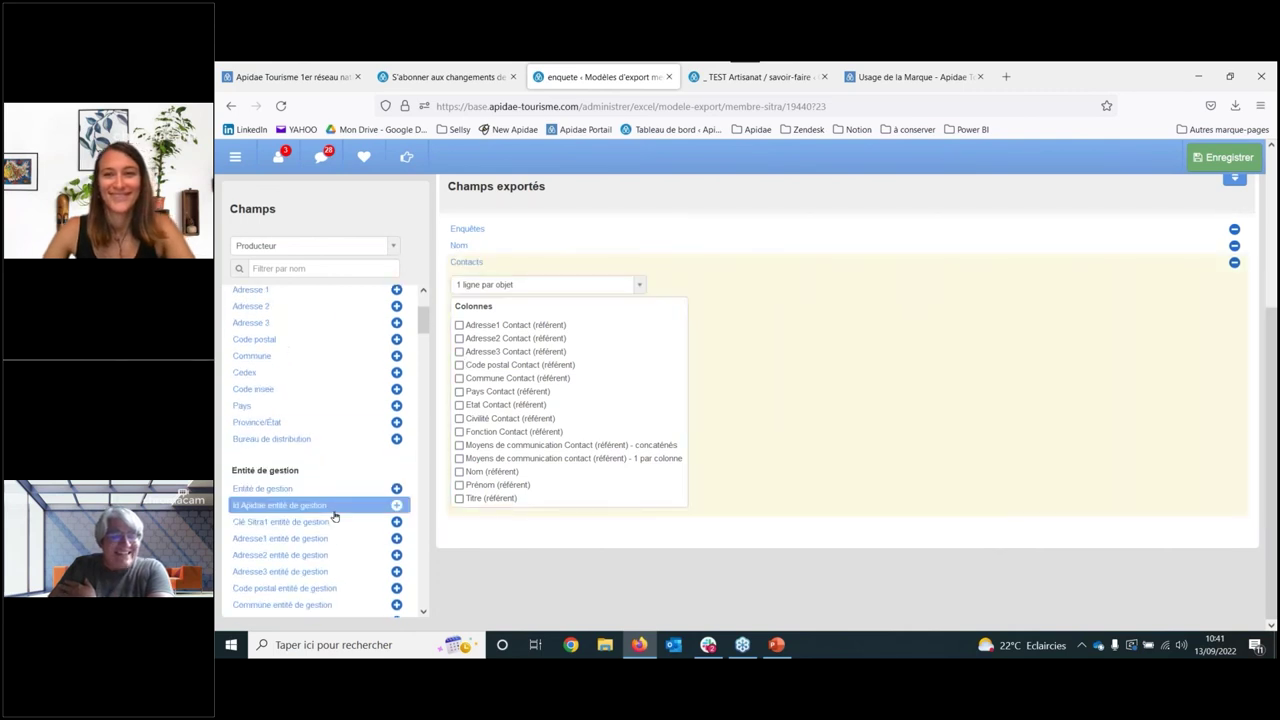
Add "Périodes d'ouvertures" from the Ouverture group to the exported fields and open its choices of export rows.
{"action": "scroll", "coordinate": [335, 517], "scroll_direction": "down", "scroll_amount": 8}
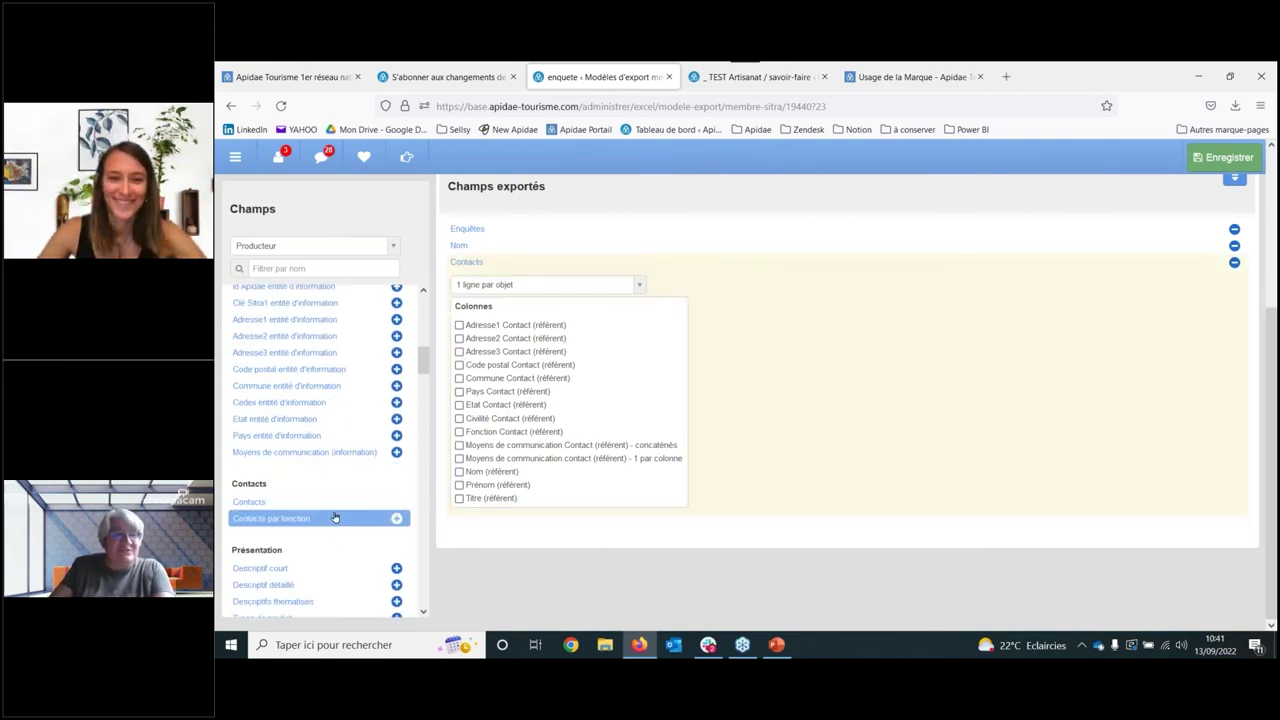
{"action": "scroll", "coordinate": [335, 517], "scroll_direction": "down", "scroll_amount": 12}
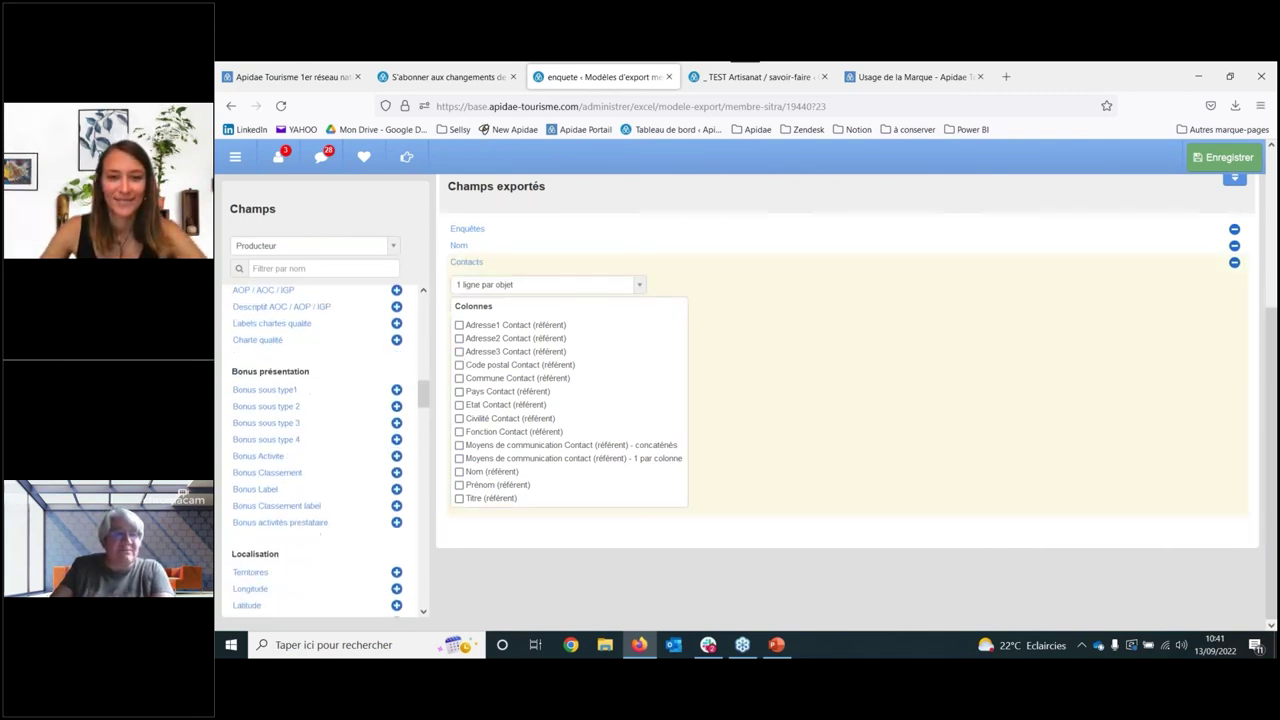
{"action": "scroll", "coordinate": [310, 438], "scroll_direction": "down", "scroll_amount": 12}
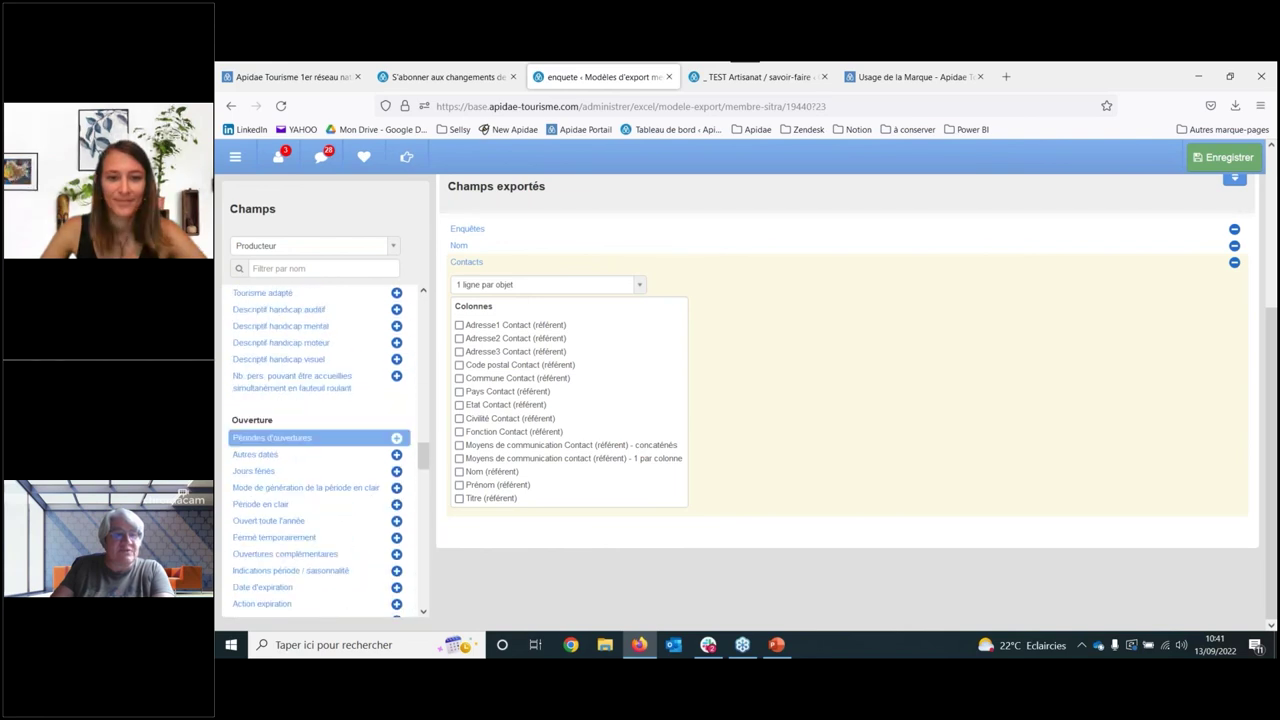
{"action": "left_click", "coordinate": [293, 446]}
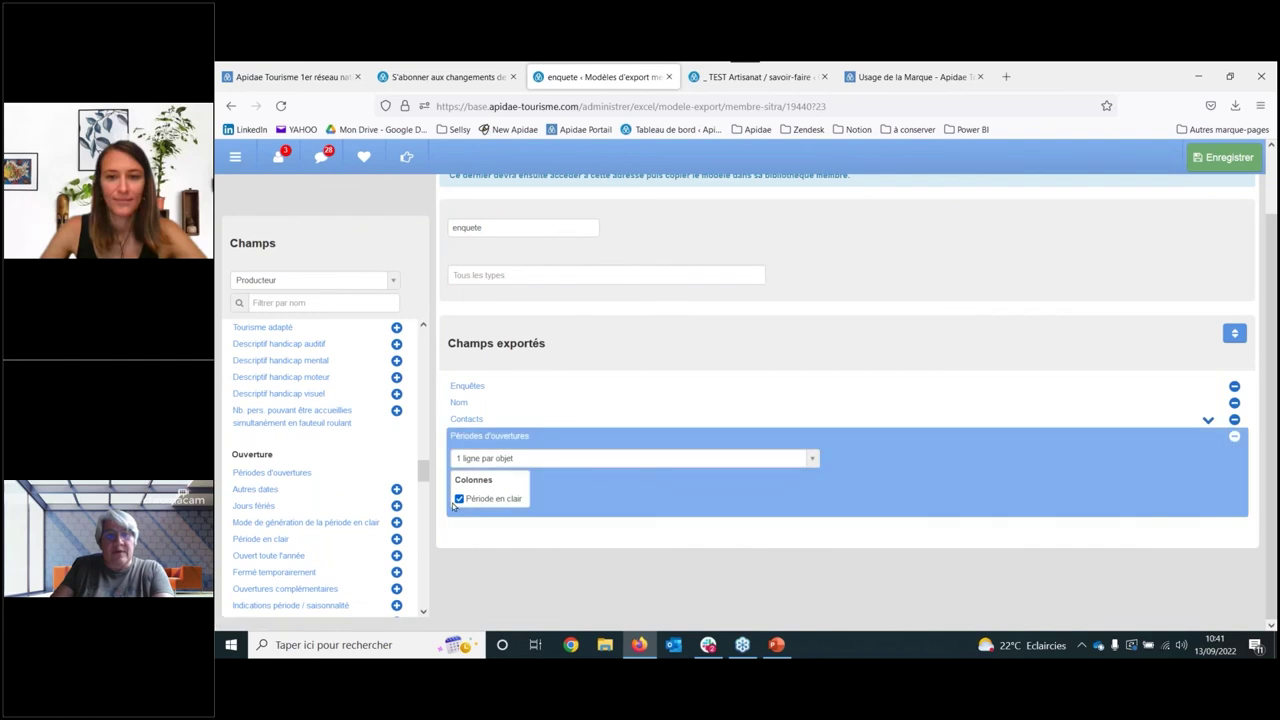
{"action": "left_click", "coordinate": [490, 460]}
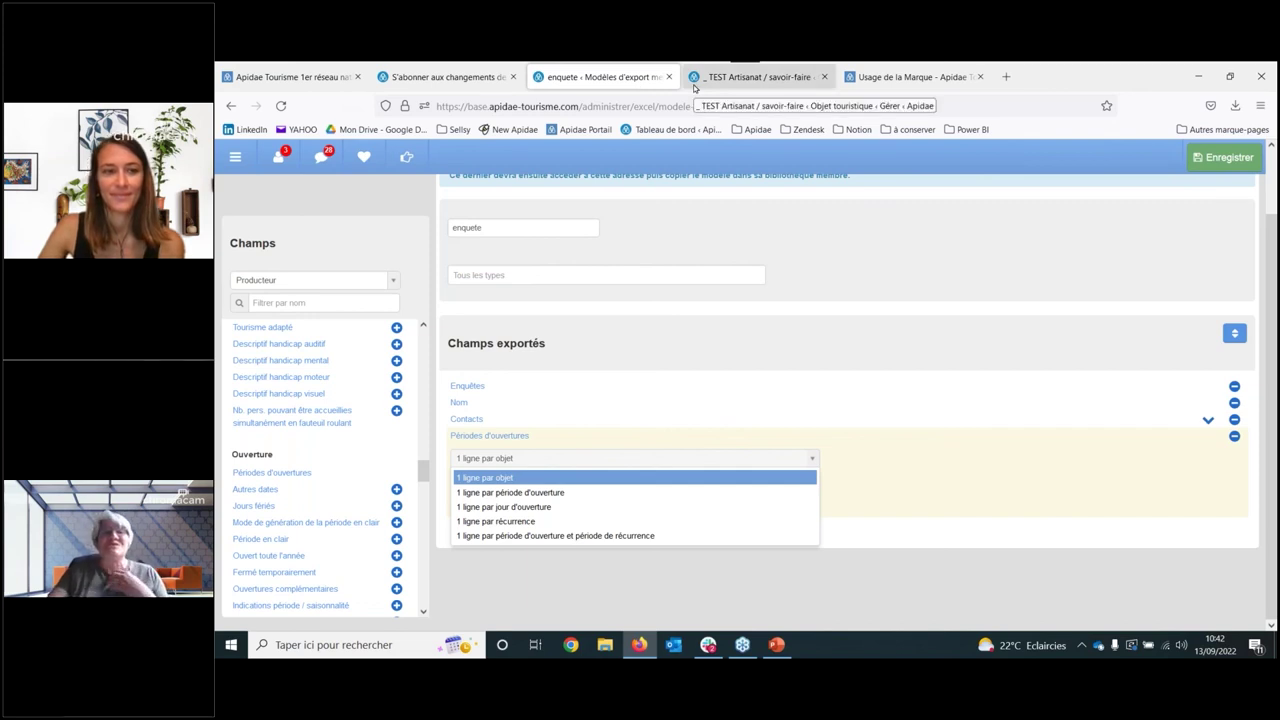
Return to the test environment's open record and go from it to the Mes données list.
{"action": "mouse_move", "coordinate": [850, 70]}
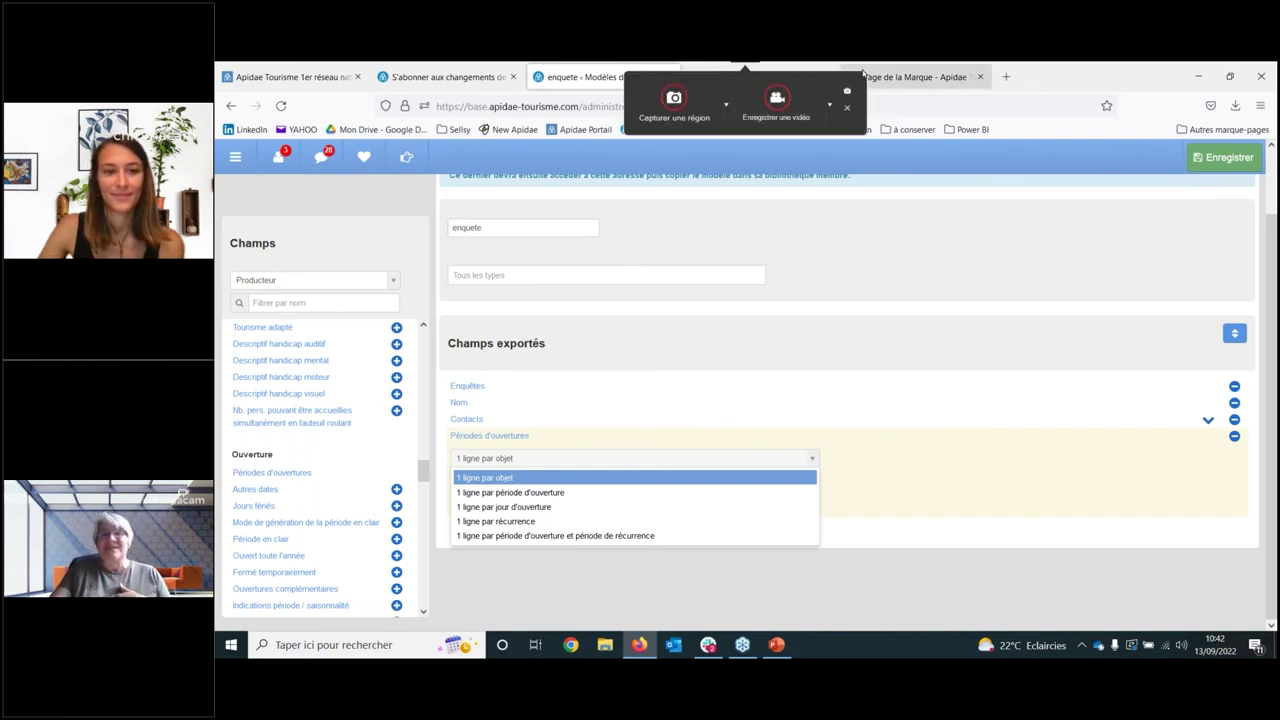
{"action": "left_click", "coordinate": [758, 76]}
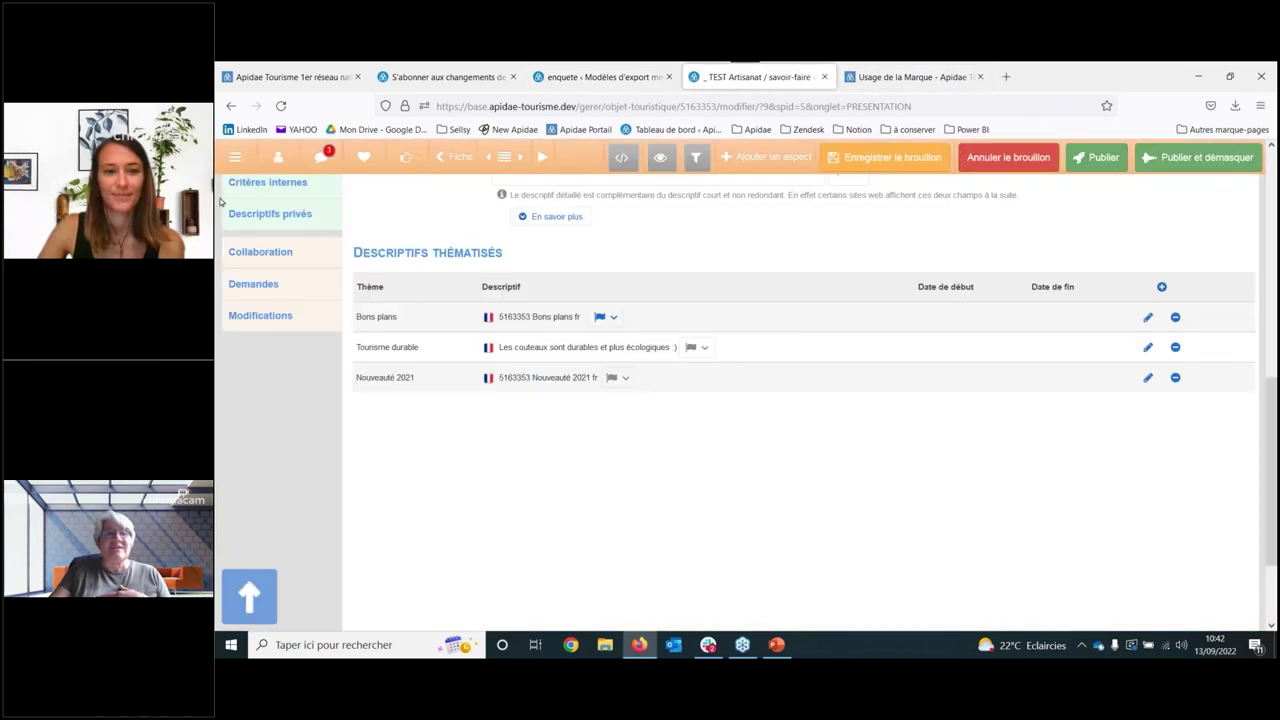
{"action": "left_click", "coordinate": [235, 157]}
{"action": "left_click", "coordinate": [276, 250]}
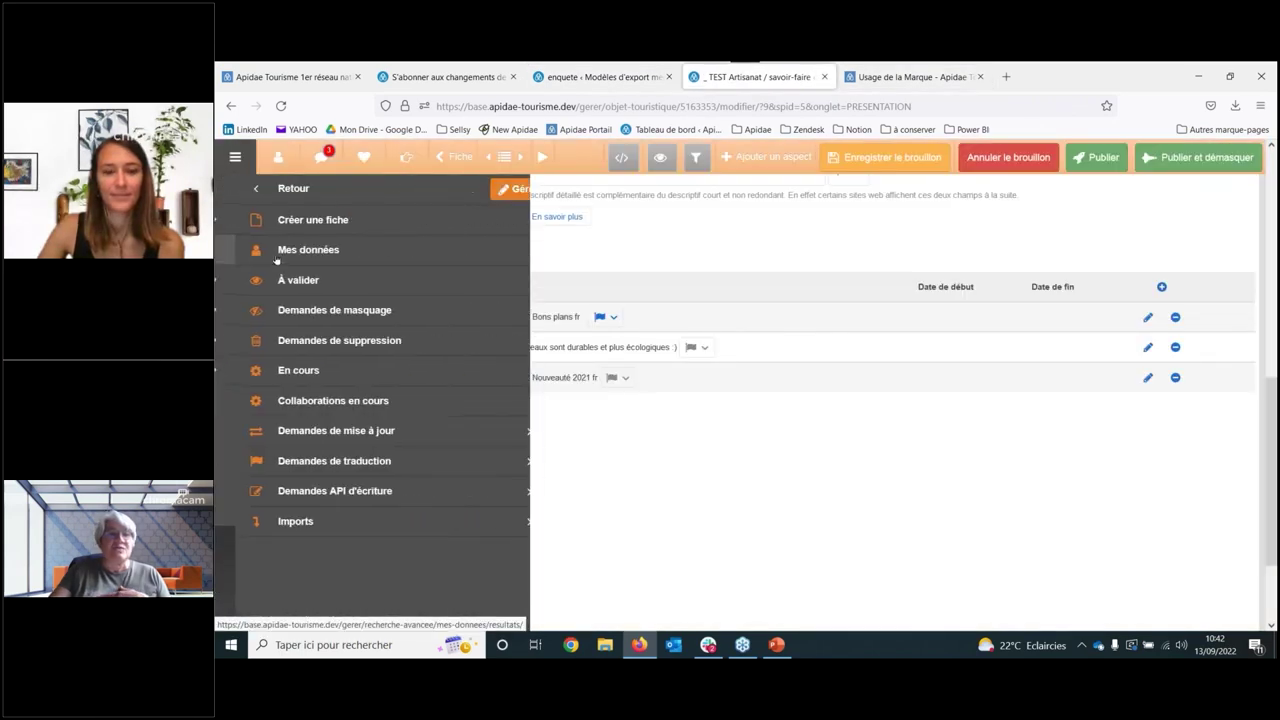
{"action": "left_click", "coordinate": [276, 259]}
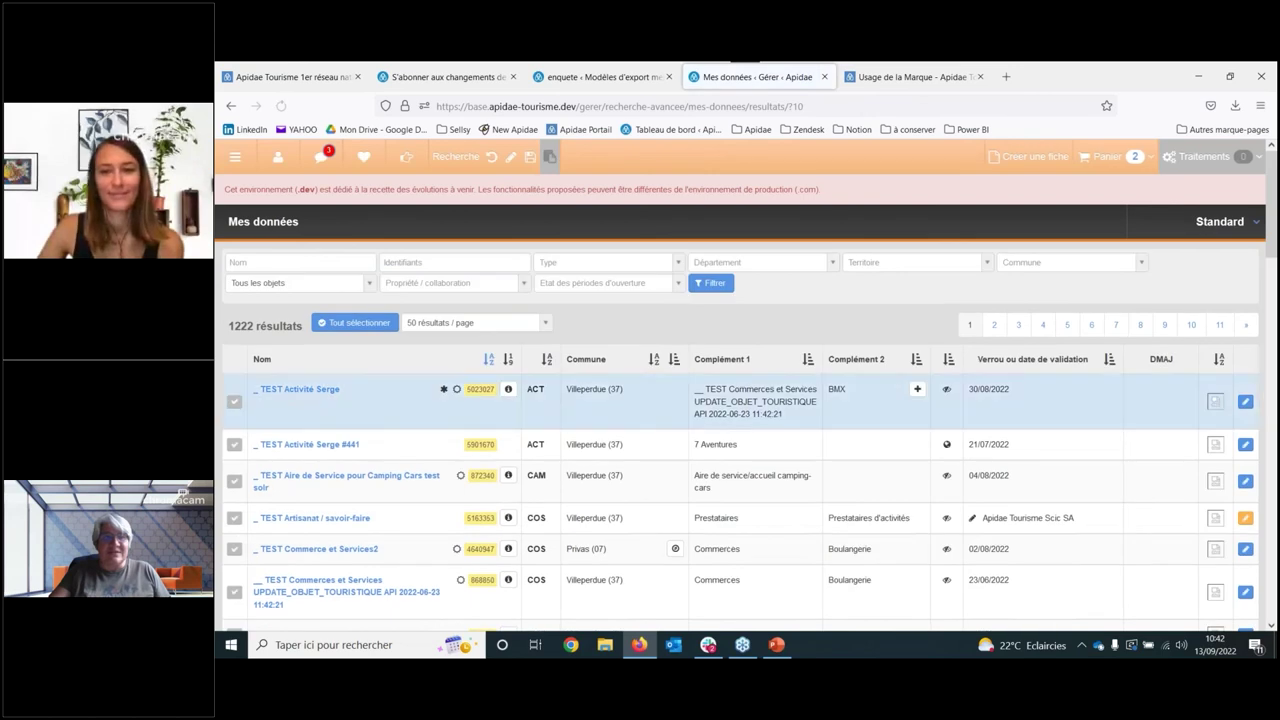
Select the first three records in the Mes données results for processing.
{"action": "left_click", "coordinate": [234, 401]}
{"action": "left_click", "coordinate": [234, 444]}
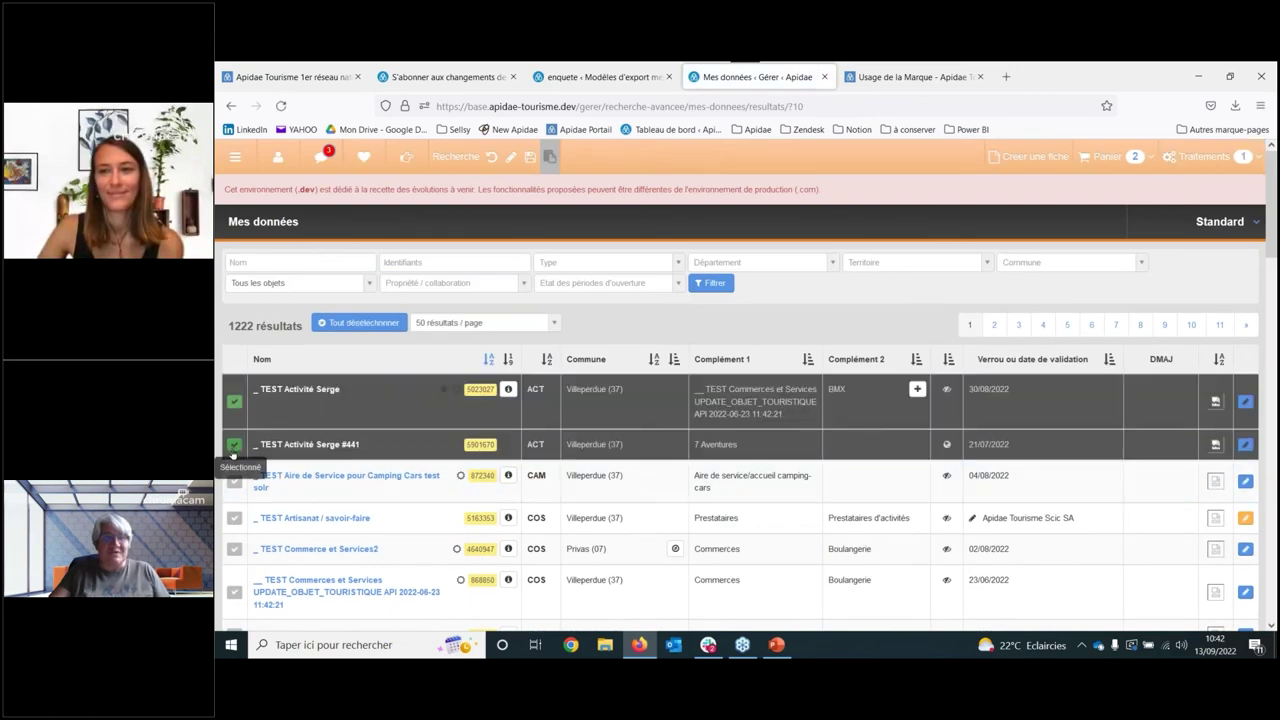
{"action": "left_click", "coordinate": [234, 481]}
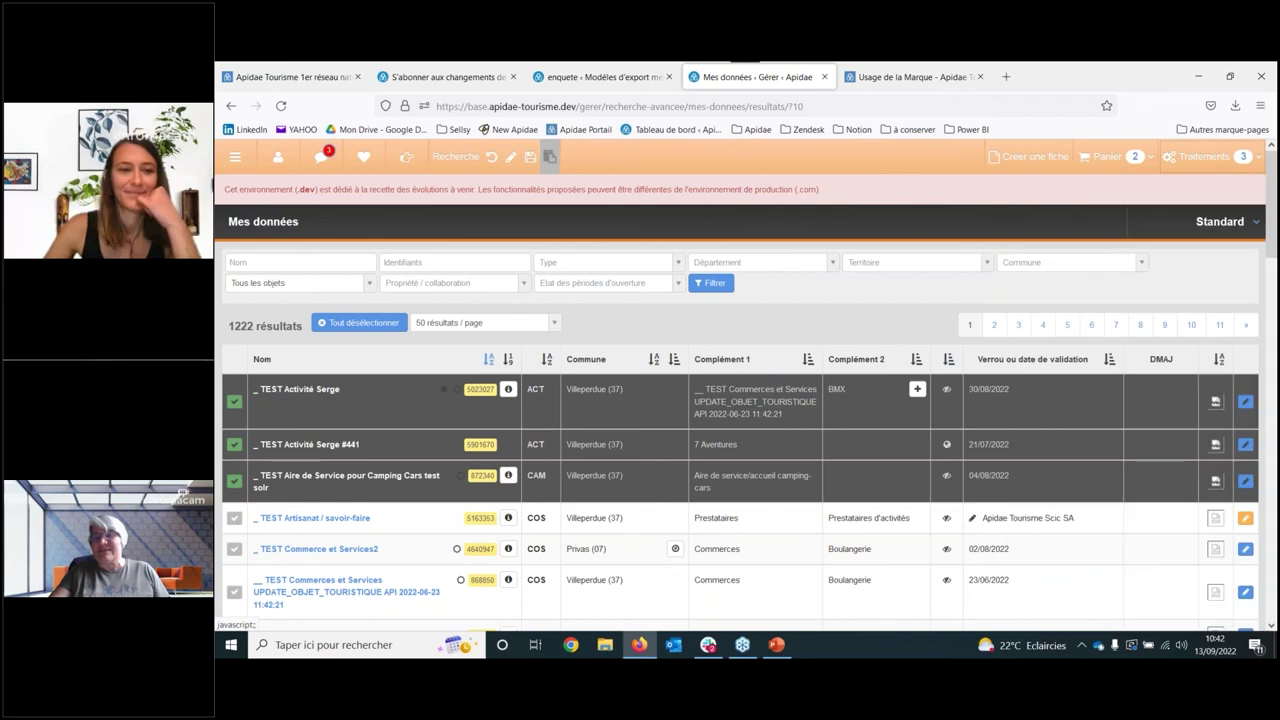
Open the Traitements options for the three selected records and review the available batch operations through to the end of the list.
{"action": "left_click", "coordinate": [1192, 160]}
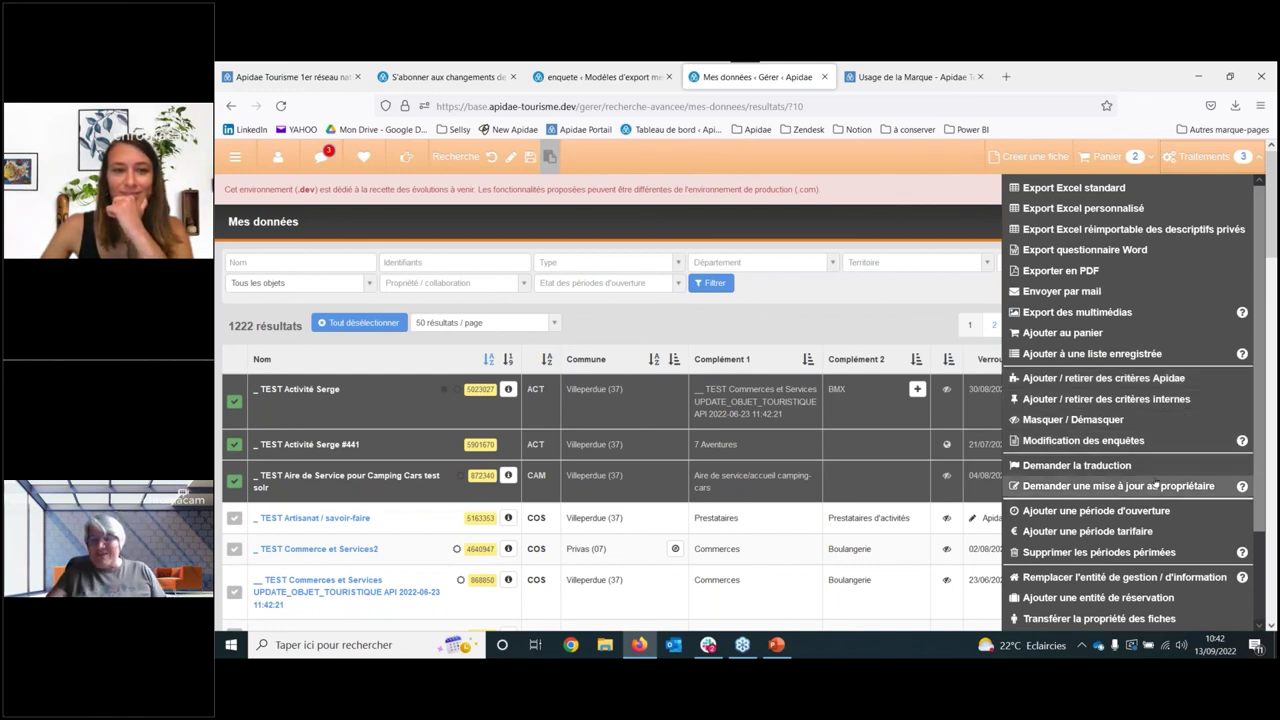
{"action": "scroll", "coordinate": [1120, 494], "scroll_direction": "down", "scroll_amount": 3}
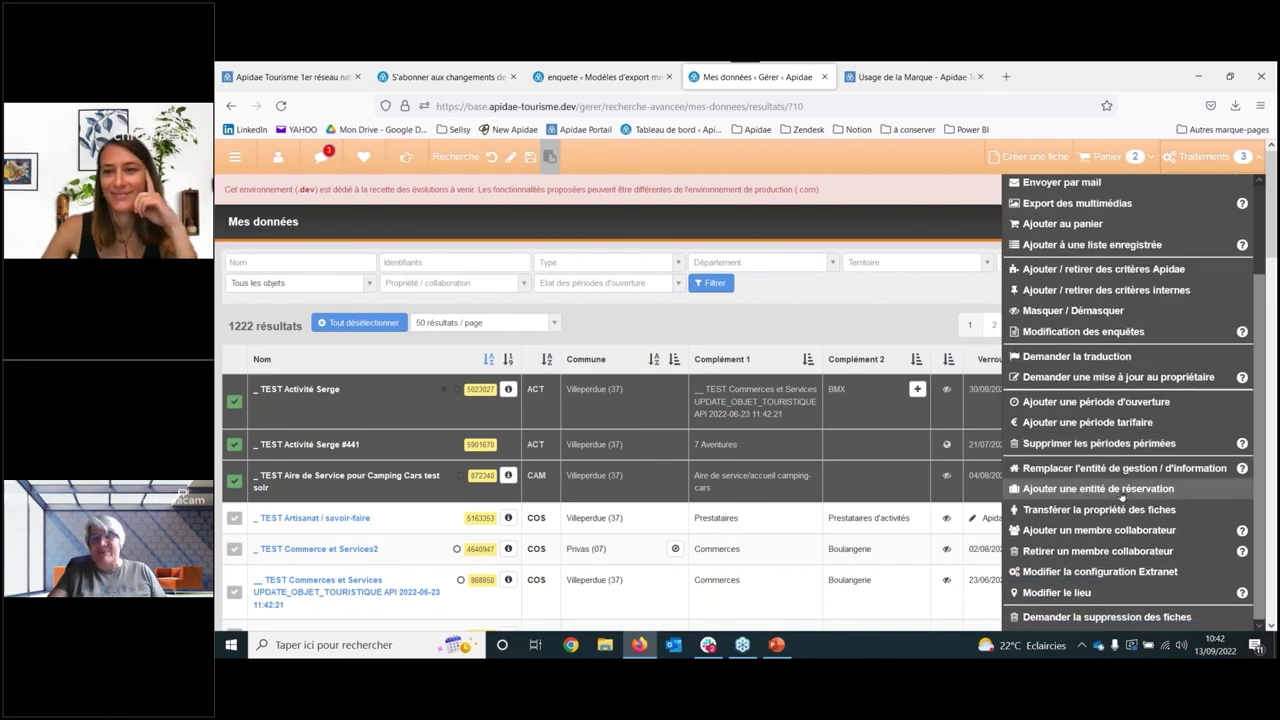
{"action": "scroll", "coordinate": [1122, 495], "scroll_direction": "up", "scroll_amount": 3}
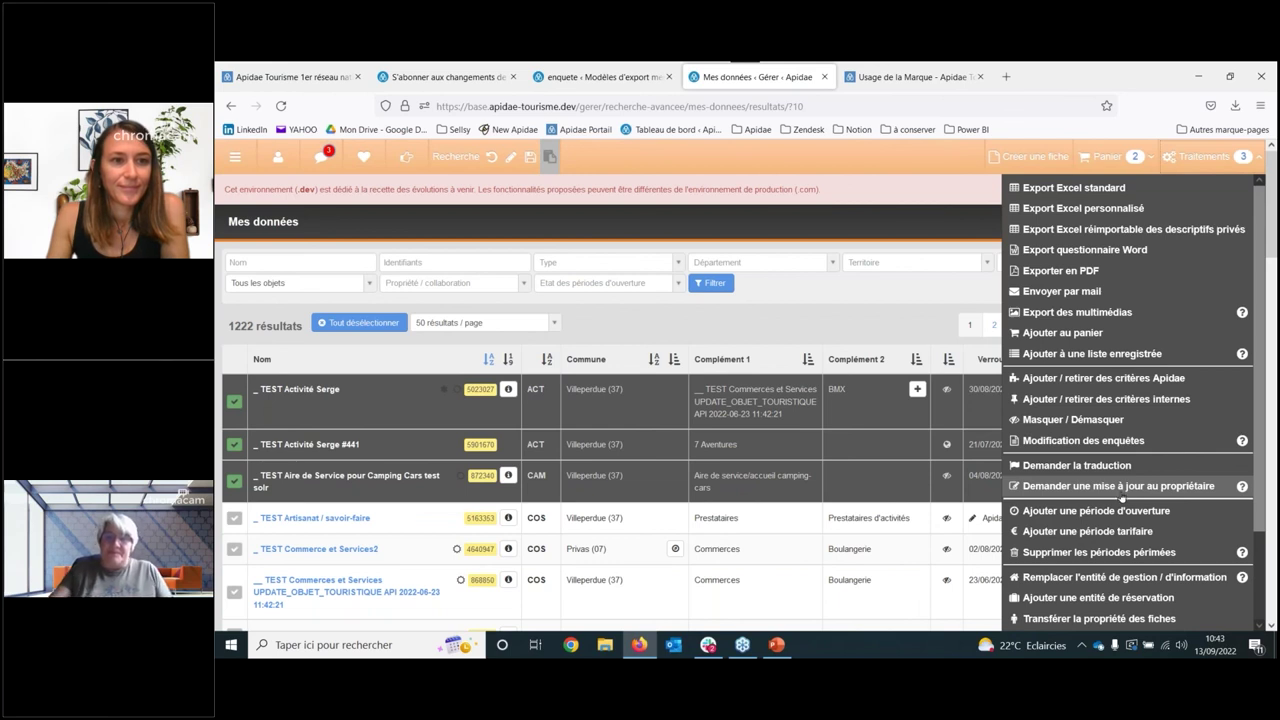
Switch to the PowerPoint presentation, start the slide show and go back to the slide "Le panier disponible aussi en recherche avancée et mes données".
{"action": "left_click", "coordinate": [775, 648]}
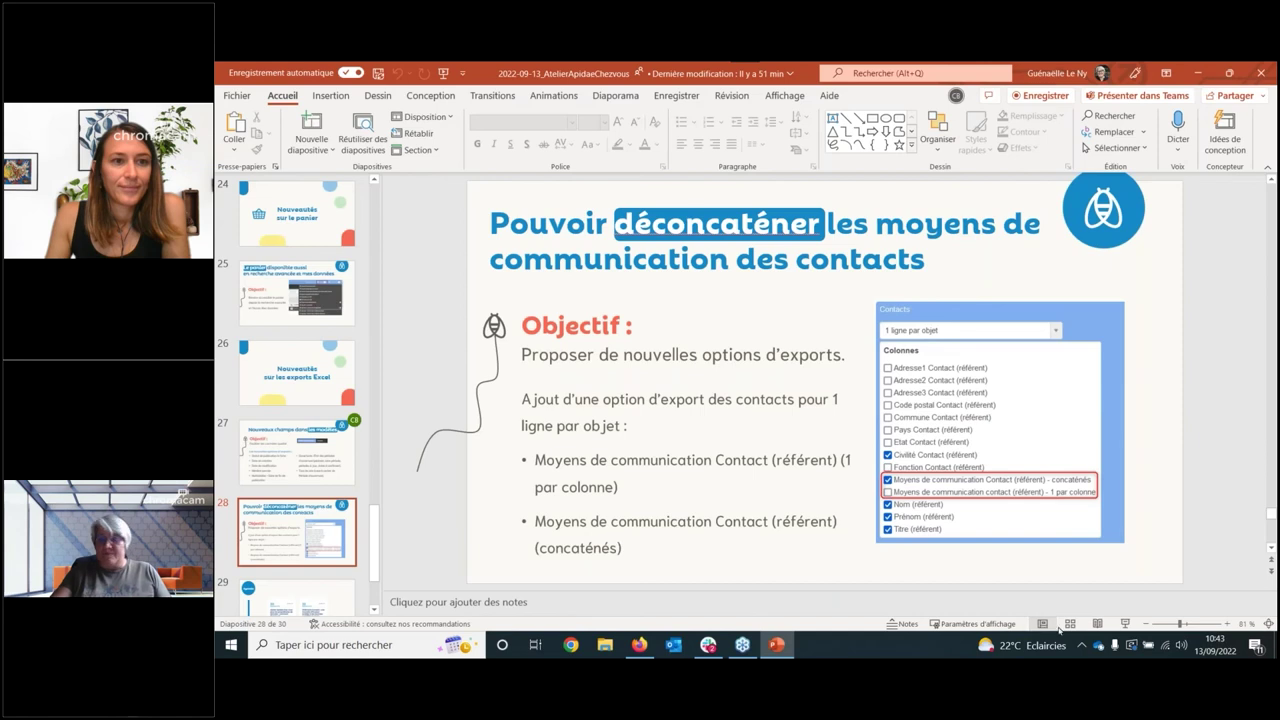
{"action": "left_click", "coordinate": [1124, 623]}
{"action": "key", "text": "Right"}
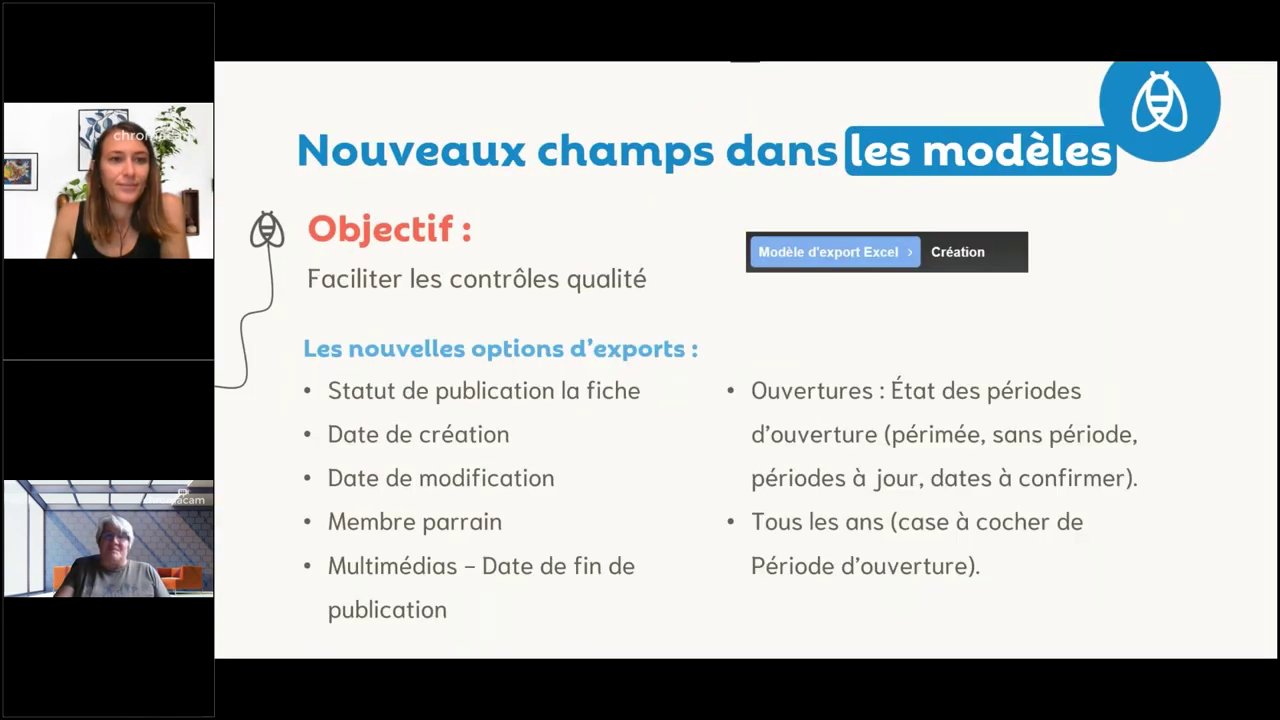
{"action": "key", "text": "Right"}
{"action": "key", "text": "Right"}
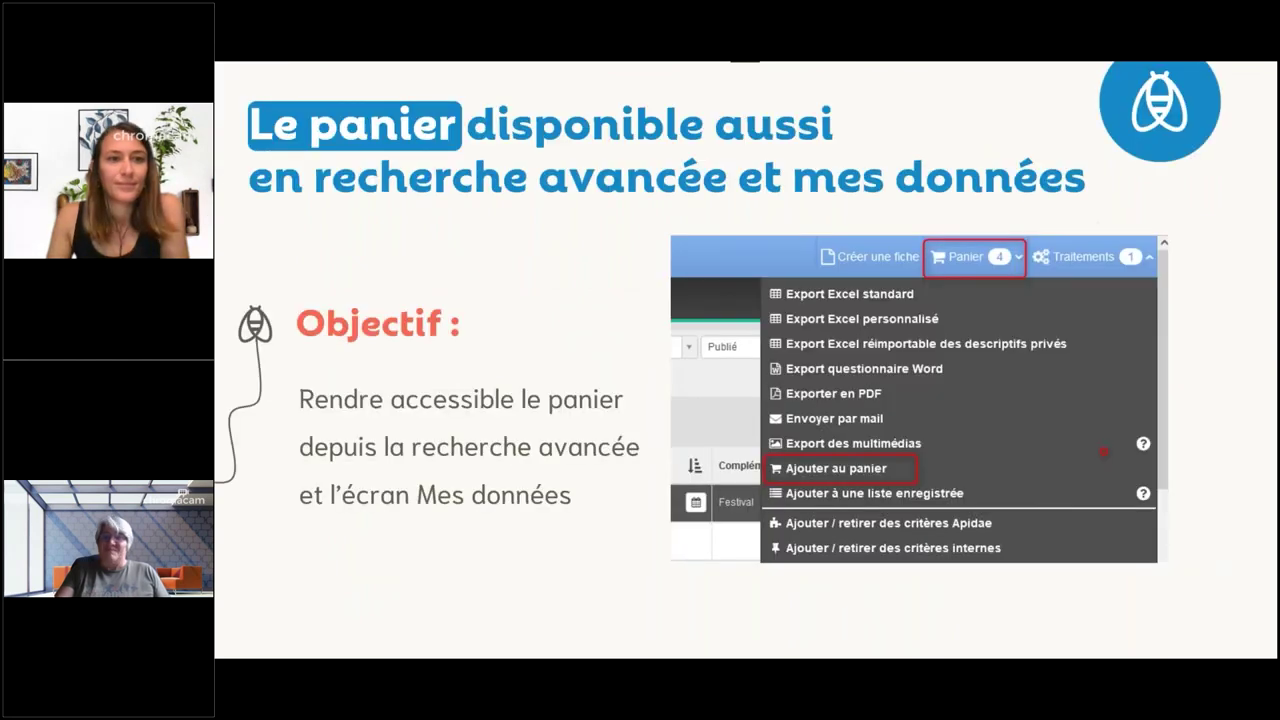